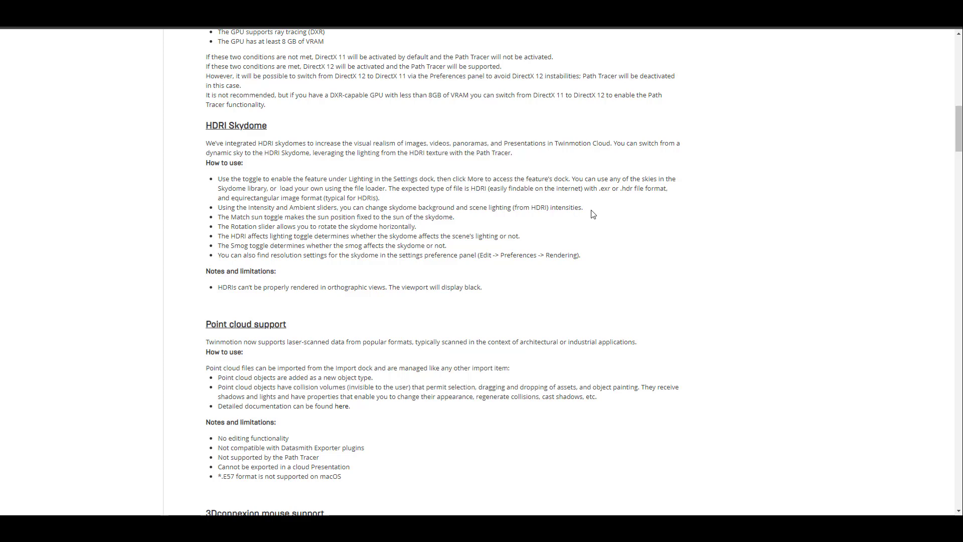
- Review the Twinmotion release notes from the HDRI Skydome section through to the Improvements section
{"action": "scroll", "coordinate": [594, 215], "scroll_direction": "down", "scroll_amount": 9}
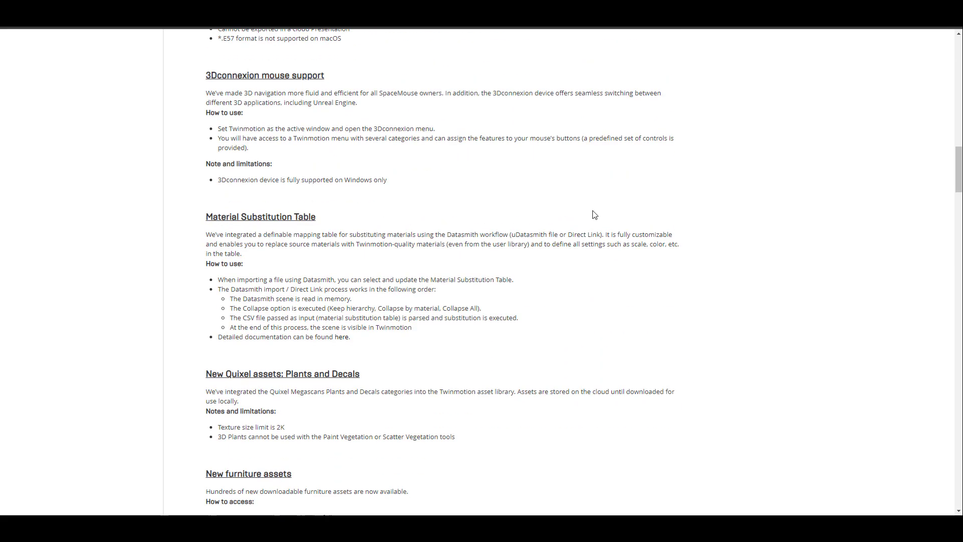
{"action": "scroll", "coordinate": [594, 215], "scroll_direction": "down", "scroll_amount": 6}
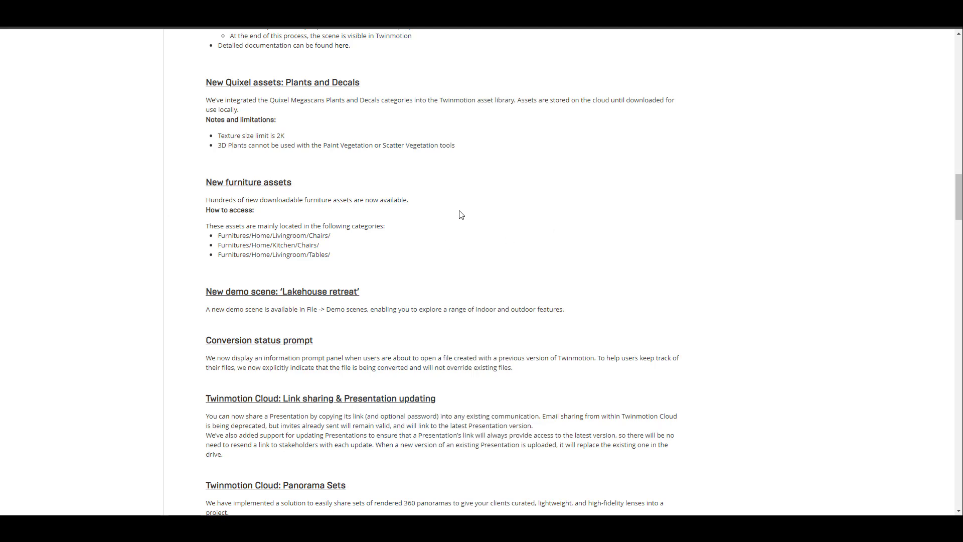
{"action": "scroll", "coordinate": [303, 222], "scroll_direction": "down", "scroll_amount": 3}
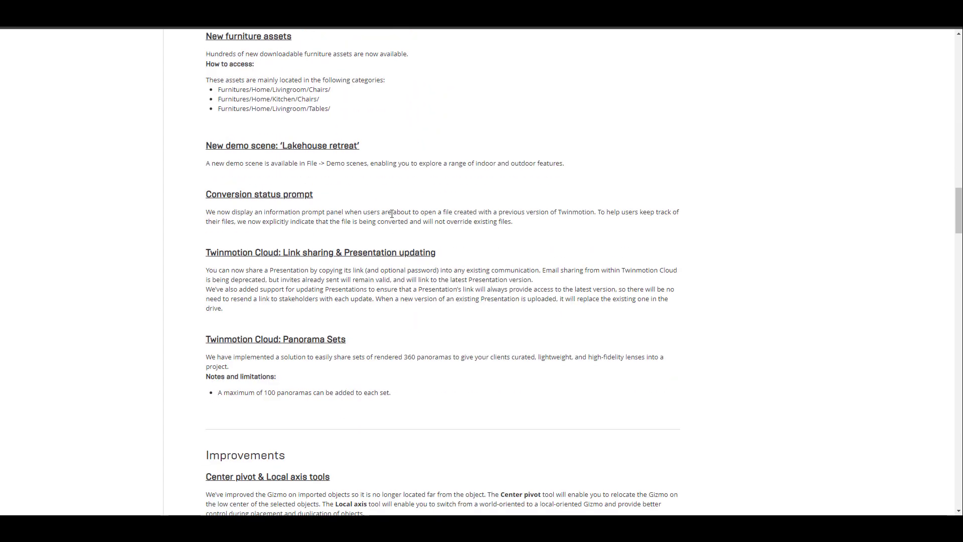
{"action": "scroll", "coordinate": [392, 213], "scroll_direction": "down", "scroll_amount": 9}
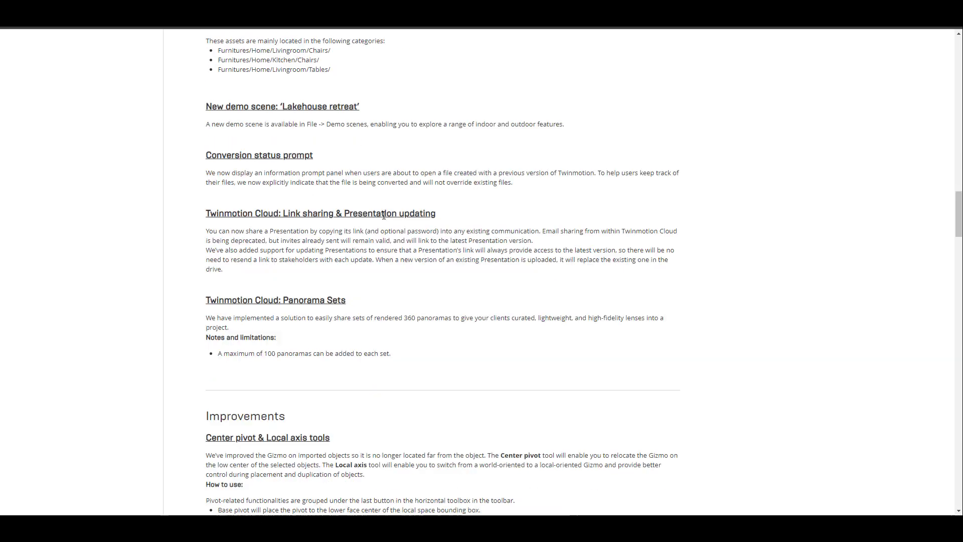
{"action": "scroll", "coordinate": [383, 217], "scroll_direction": "up", "scroll_amount": 3}
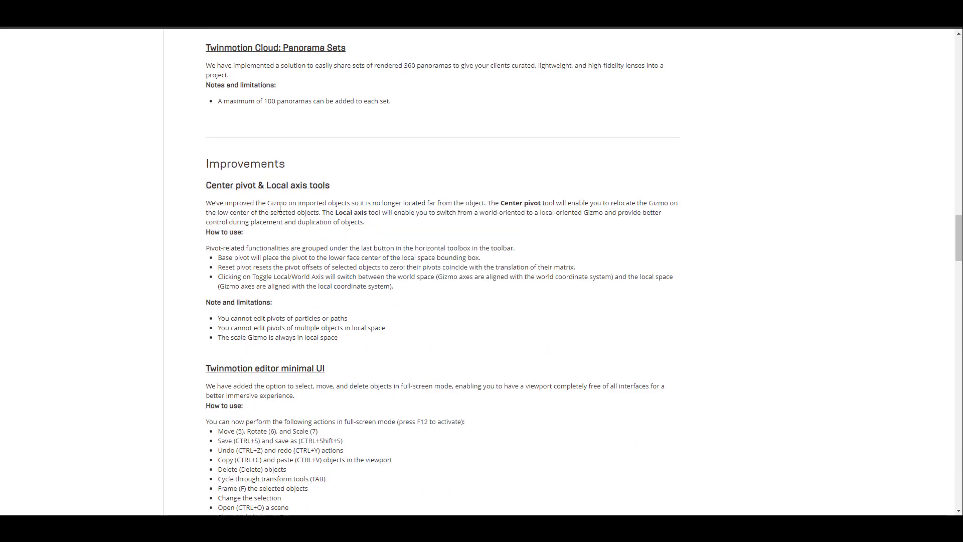
{"action": "scroll", "coordinate": [318, 189], "scroll_direction": "down", "scroll_amount": 7}
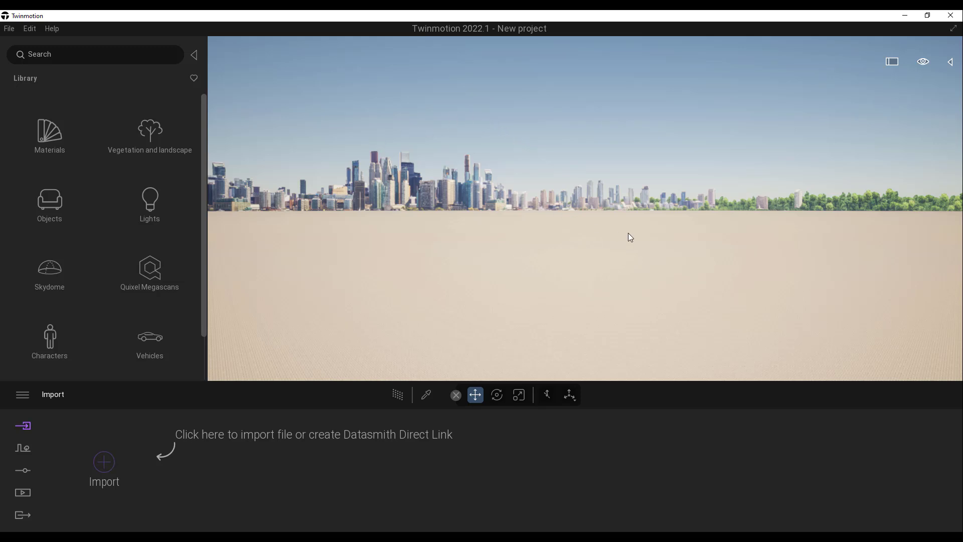
- Examine the transform tools of the new project, including the pivot options and the Local/World Axis toggle
{"action": "middle_click_drag", "start_coordinate": [690, 229], "coordinate": [605, 214]}
{"action": "middle_click_drag", "start_coordinate": [525, 187], "coordinate": [550, 182]}
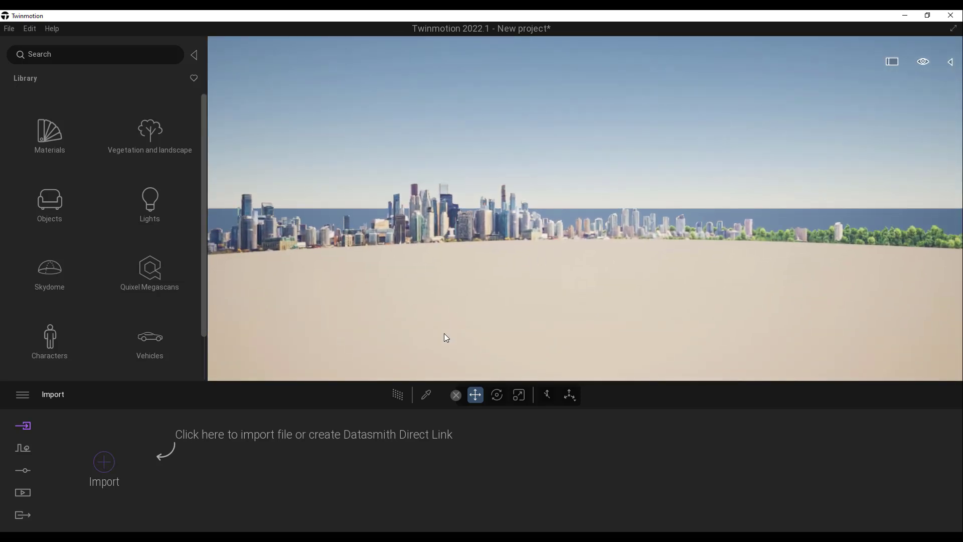
{"action": "left_click", "coordinate": [458, 396]}
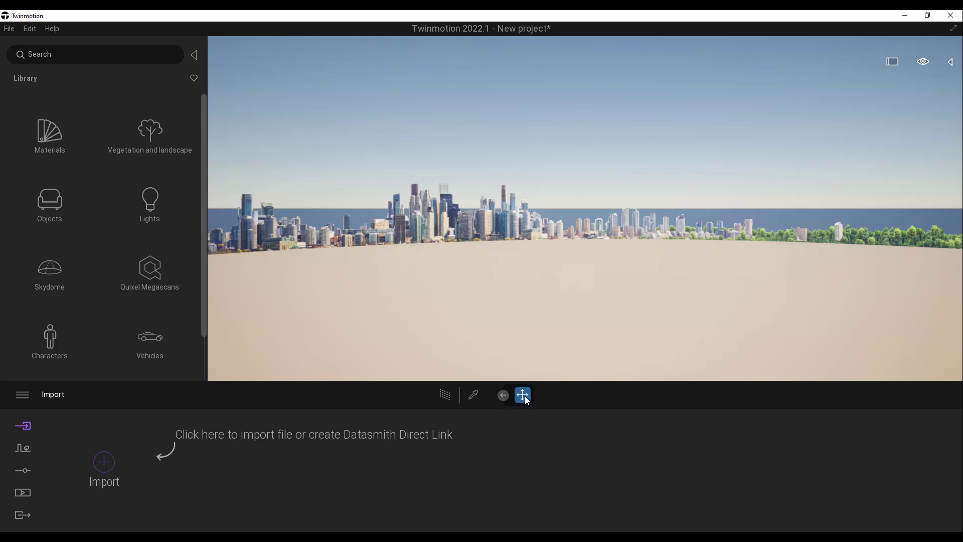
{"action": "left_click", "coordinate": [504, 396]}
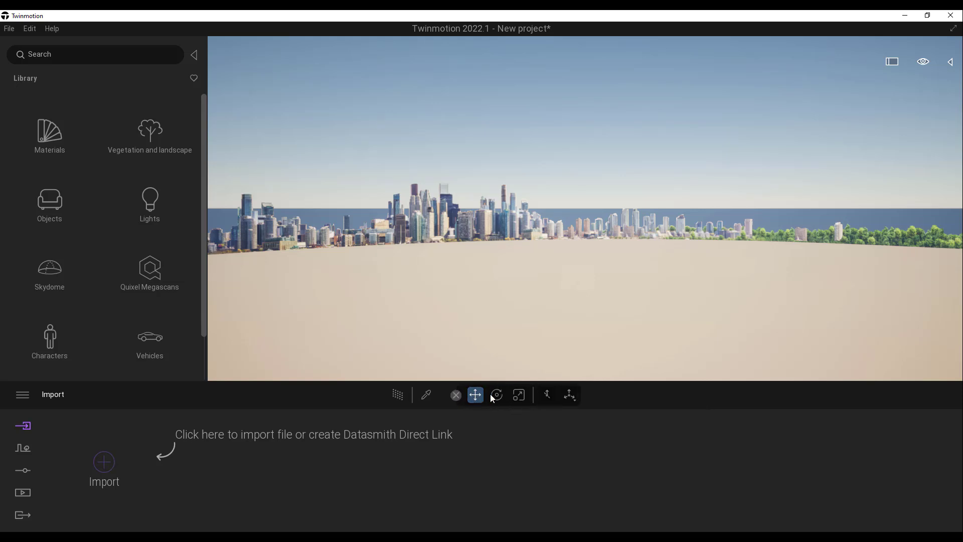
{"action": "left_click", "coordinate": [569, 396]}
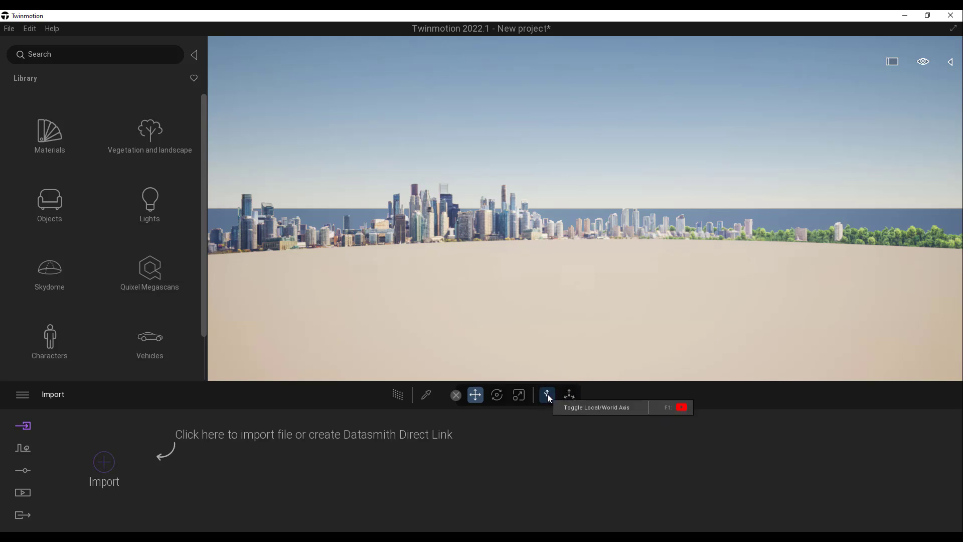
{"action": "left_click", "coordinate": [548, 396]}
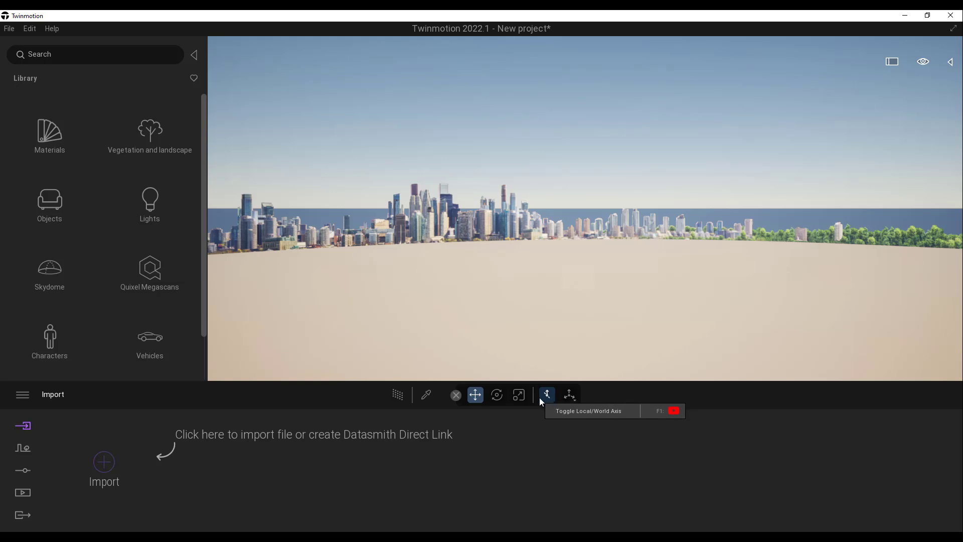
- Place the Coupe 01 car from the vehicle library on the ground in front of the city skyline
{"action": "left_click", "coordinate": [153, 336]}
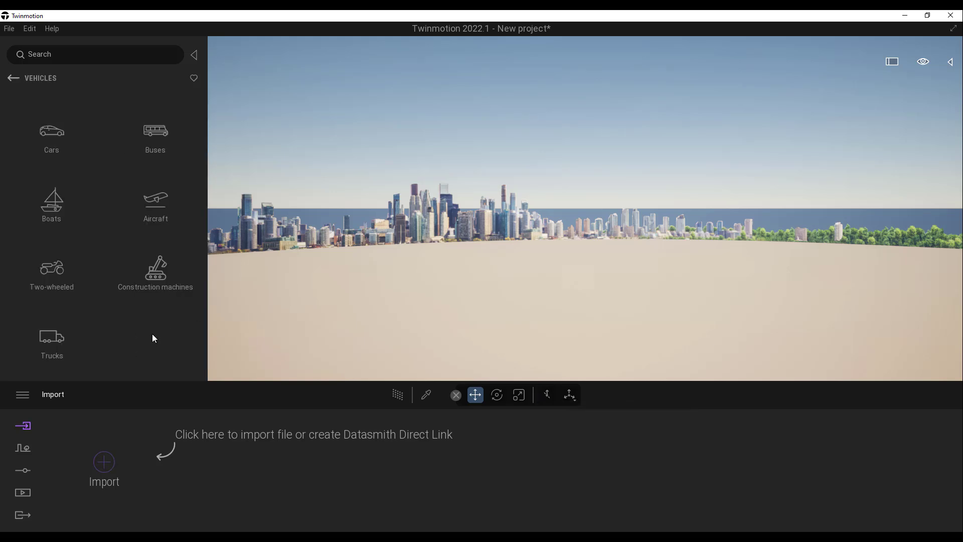
{"action": "left_click", "coordinate": [59, 136]}
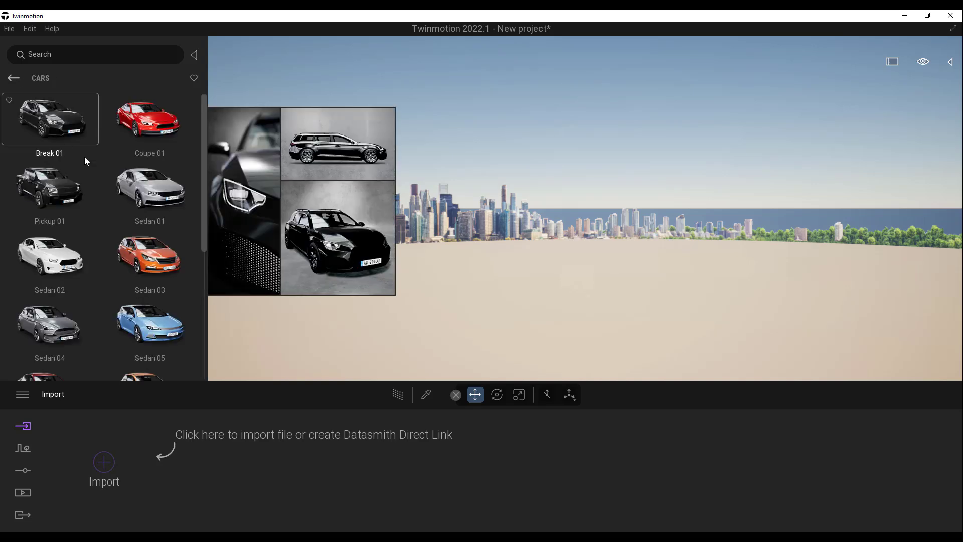
{"action": "left_click_drag", "start_coordinate": [141, 129], "coordinate": [557, 337]}
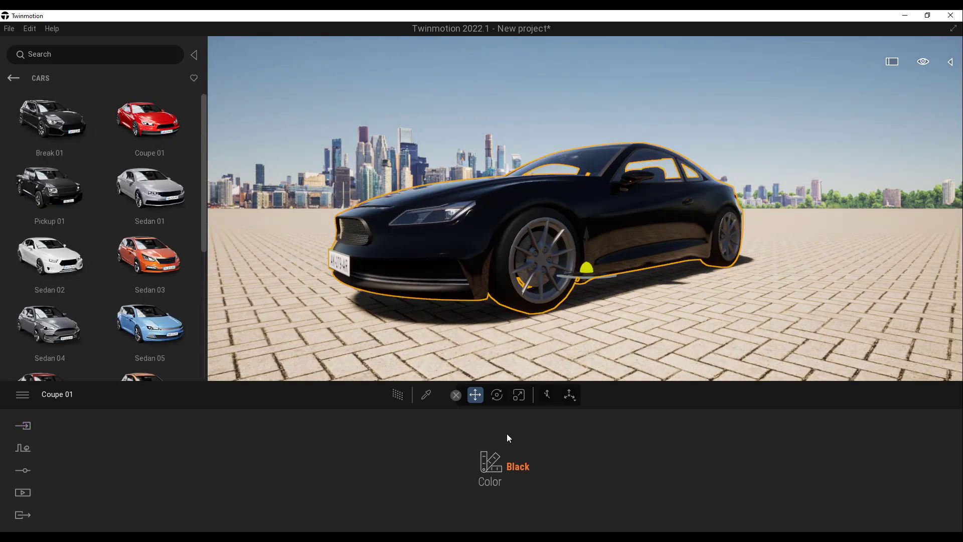
- Set the color of the placed coupe to Vivid red
{"action": "left_click", "coordinate": [517, 468]}
{"action": "scroll", "coordinate": [506, 414], "scroll_direction": "down", "scroll_amount": 1}
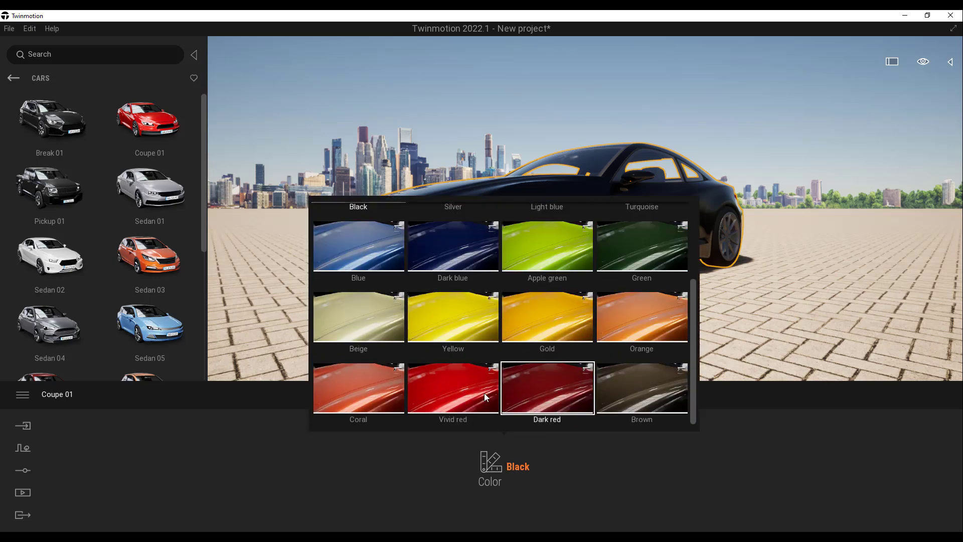
{"action": "left_click", "coordinate": [455, 392]}
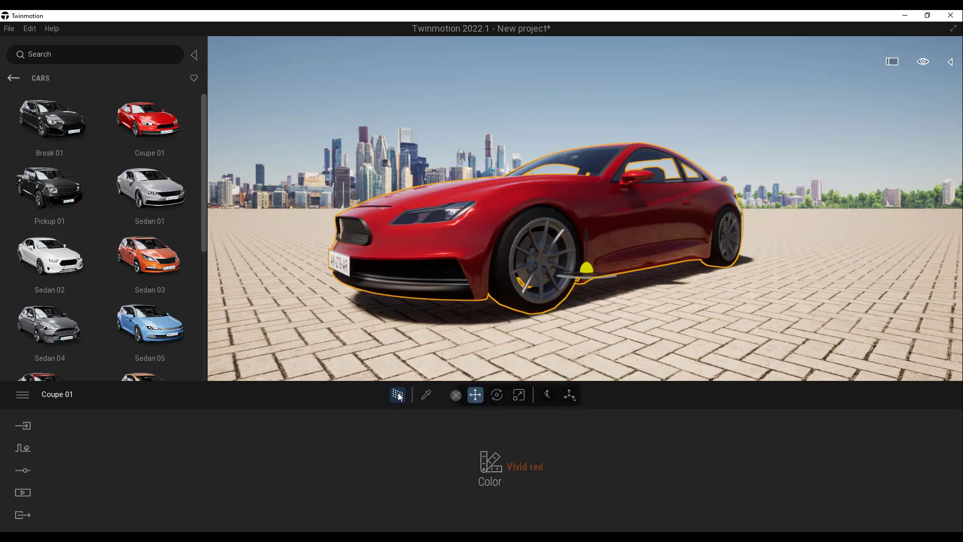
{"action": "middle_click_drag", "start_coordinate": [293, 179], "coordinate": [337, 181]}
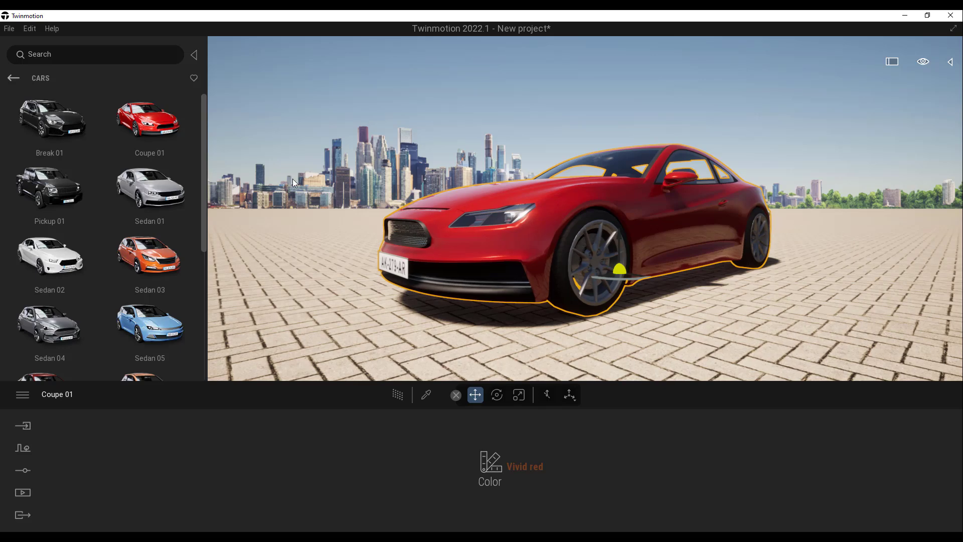
- Apply the Slightly worn chrome metal material to the paved ground under the car
{"action": "left_click", "coordinate": [13, 78]}
{"action": "left_click", "coordinate": [13, 79]}
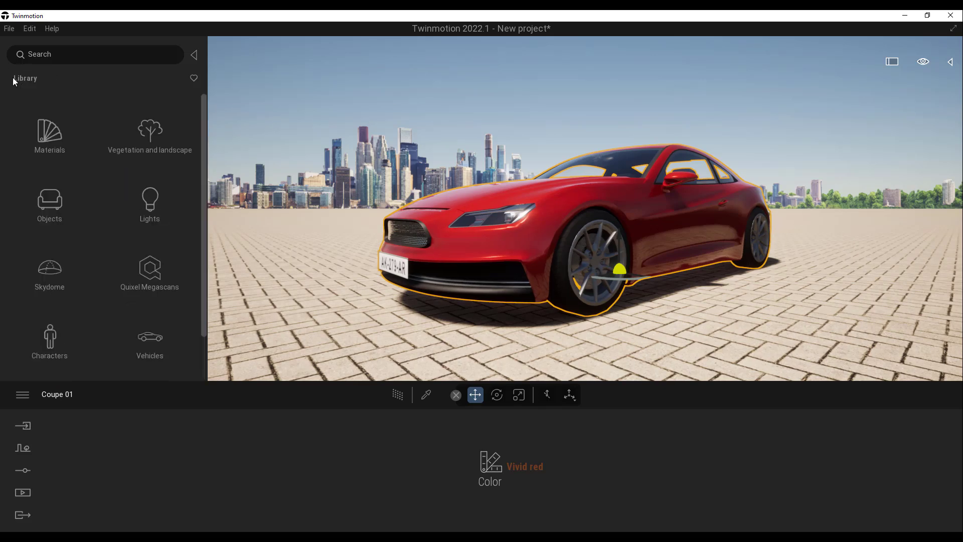
{"action": "left_click", "coordinate": [49, 134]}
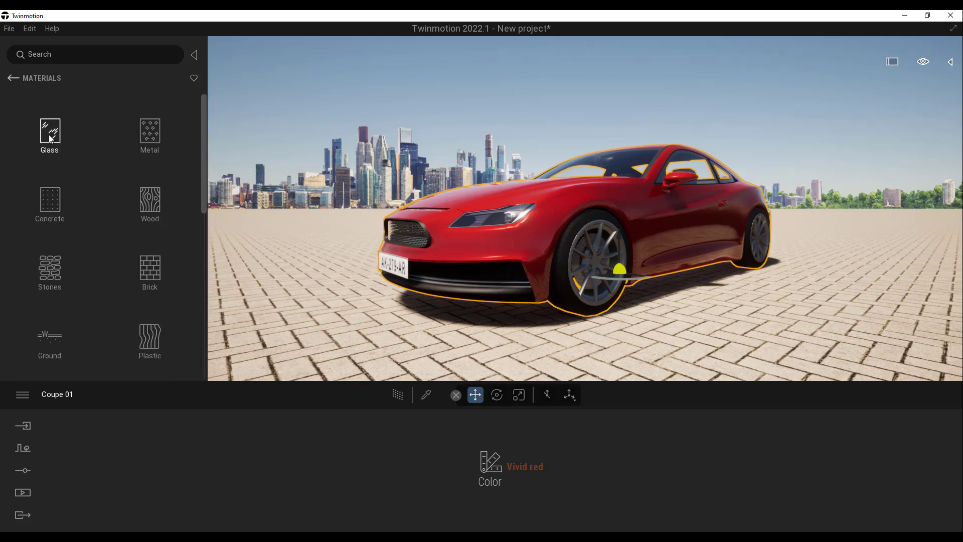
{"action": "left_click", "coordinate": [156, 137]}
{"action": "left_click_drag", "start_coordinate": [149, 303], "coordinate": [549, 356]}
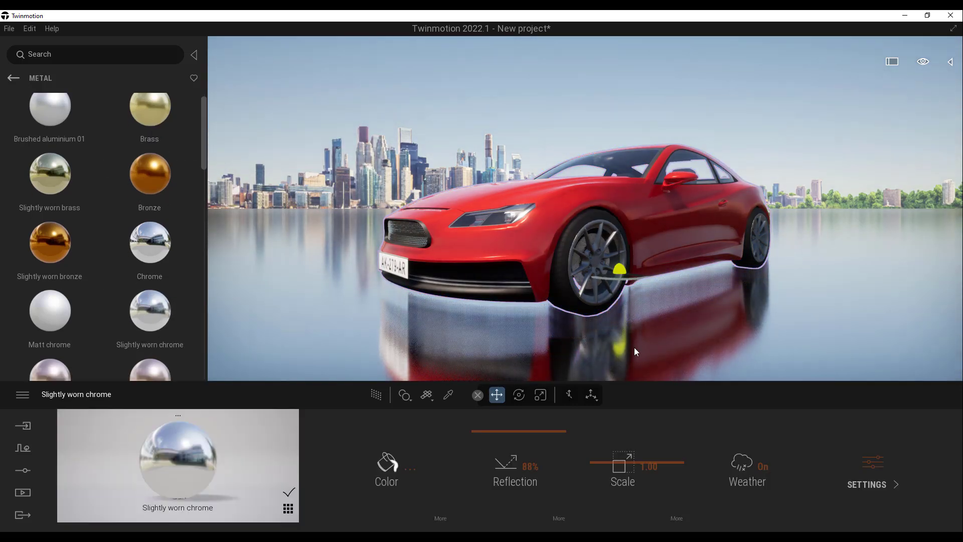
- Add a Box Reflection Probe from the library tools at the middle of the red car
{"action": "left_click", "coordinate": [13, 79]}
{"action": "left_click", "coordinate": [13, 79]}
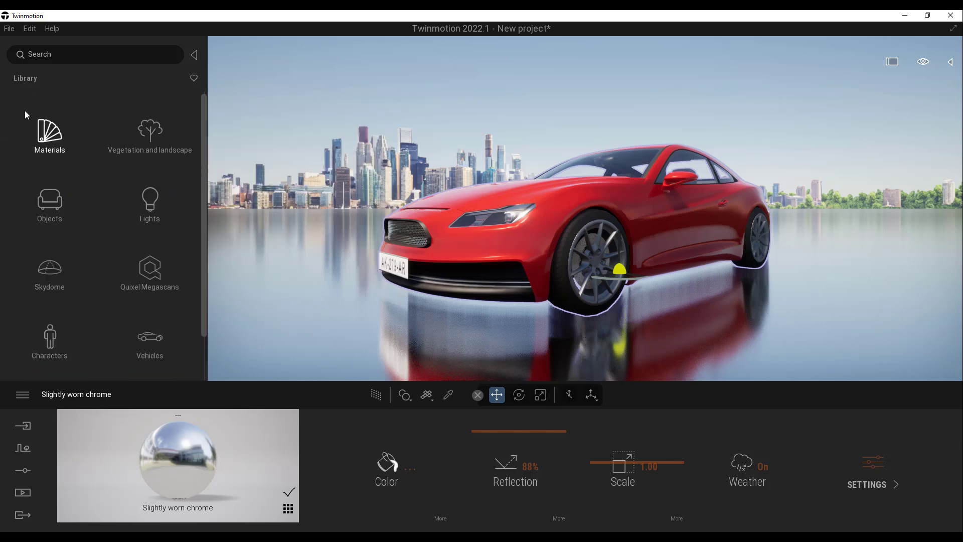
{"action": "scroll", "coordinate": [144, 303], "scroll_direction": "down", "scroll_amount": 1}
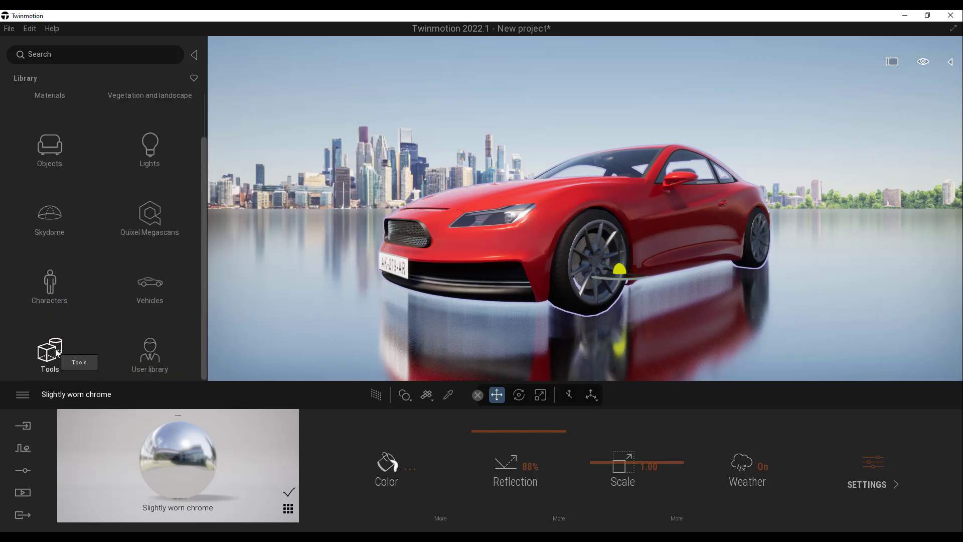
{"action": "left_click", "coordinate": [54, 352]}
{"action": "left_click", "coordinate": [155, 132]}
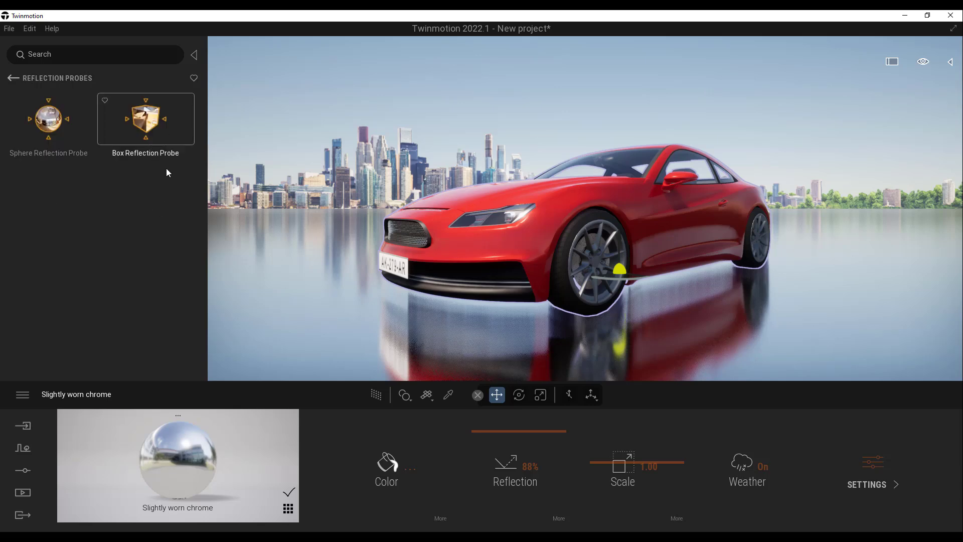
{"action": "left_click_drag", "start_coordinate": [146, 119], "coordinate": [610, 272]}
{"action": "scroll", "coordinate": [579, 288], "scroll_direction": "down", "scroll_amount": 5}
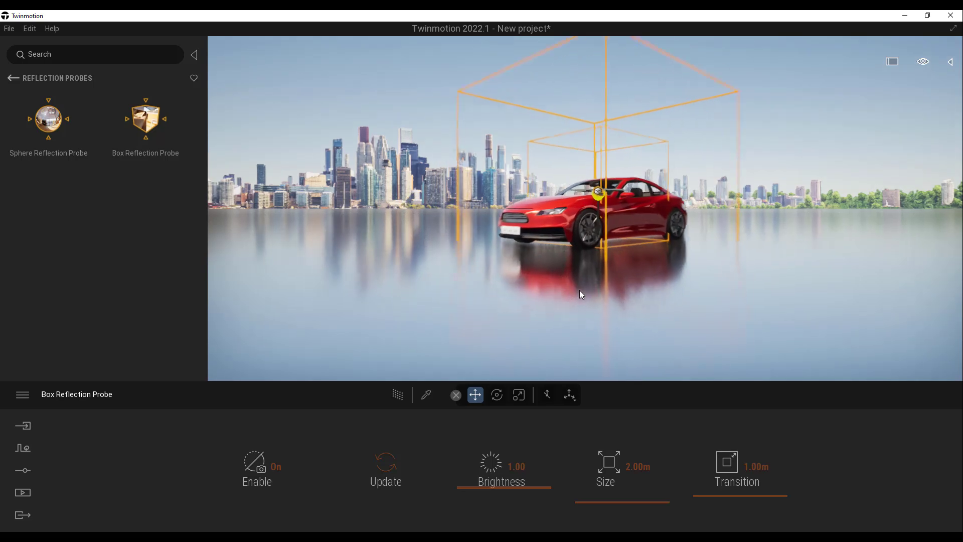
{"action": "scroll", "coordinate": [582, 289], "scroll_direction": "up", "scroll_amount": 1}
{"action": "scroll", "coordinate": [605, 272], "scroll_direction": "up", "scroll_amount": 3}
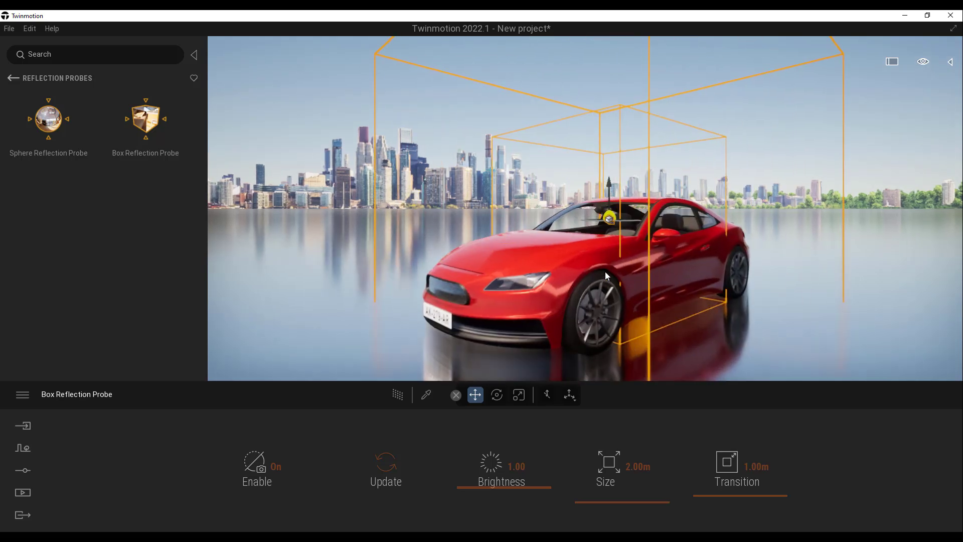
{"action": "scroll", "coordinate": [605, 272], "scroll_direction": "down", "scroll_amount": 1}
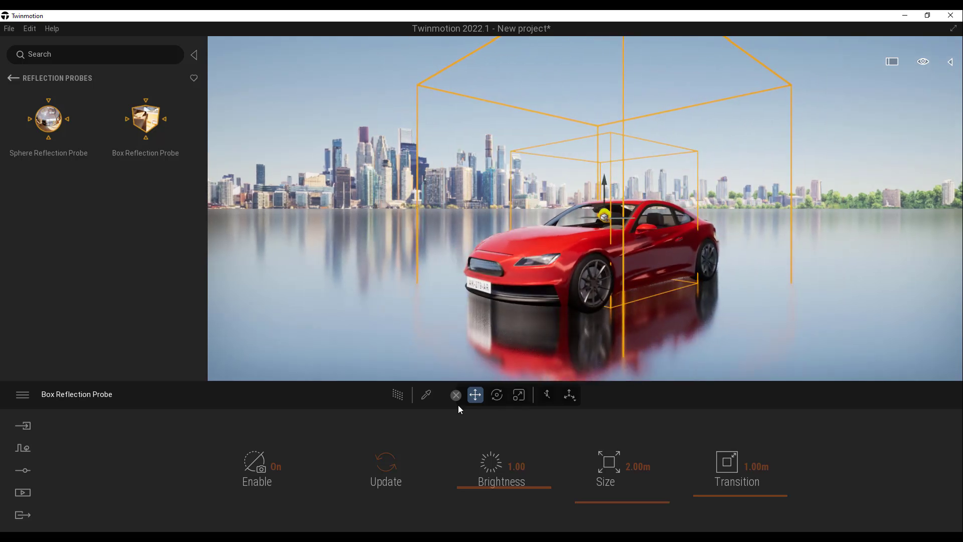
- Enable the Path Tracer in the viewport to render the car and its ground reflection
{"action": "left_click", "coordinate": [398, 396]}
{"action": "scroll", "coordinate": [557, 350], "scroll_direction": "up", "scroll_amount": 3}
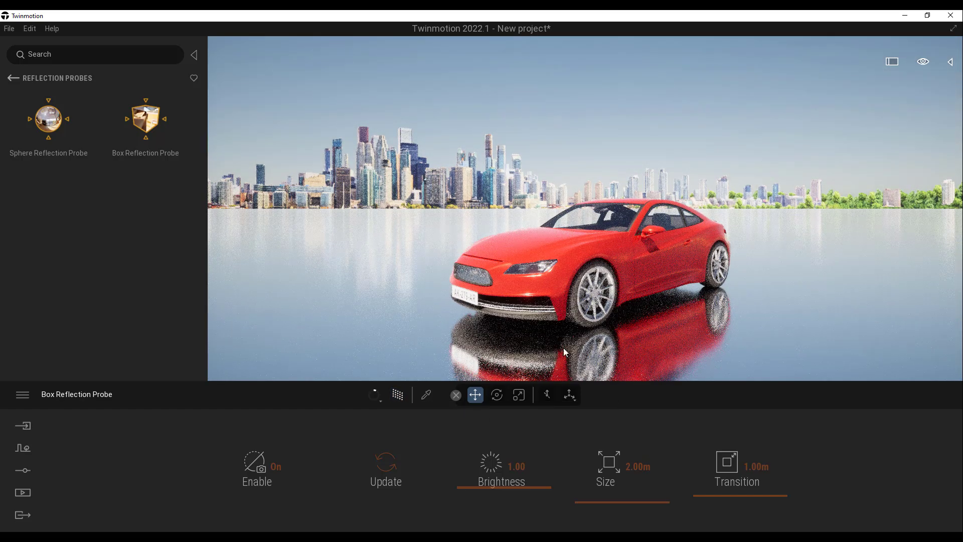
{"action": "scroll", "coordinate": [601, 344], "scroll_direction": "up", "scroll_amount": 3}
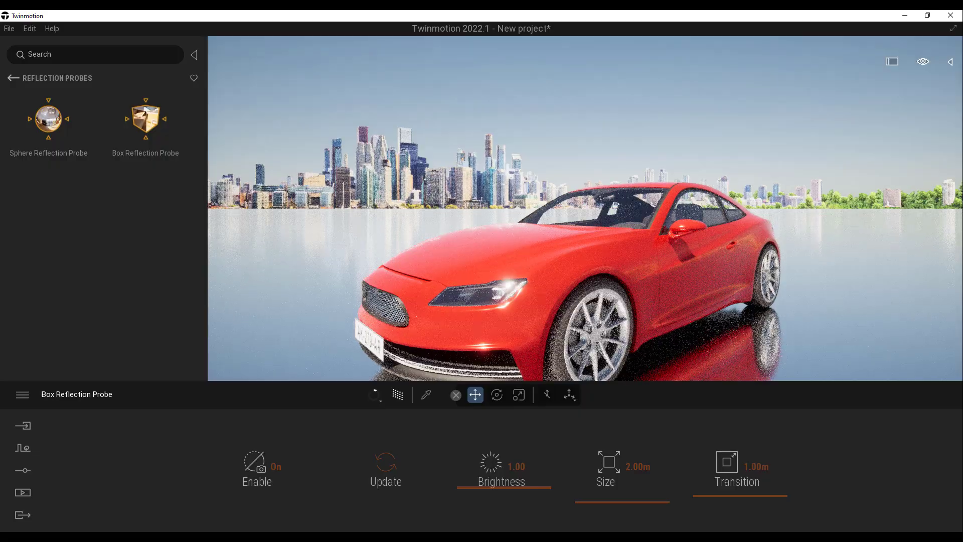
{"action": "middle_click_drag", "start_coordinate": [601, 344], "coordinate": [601, 299]}
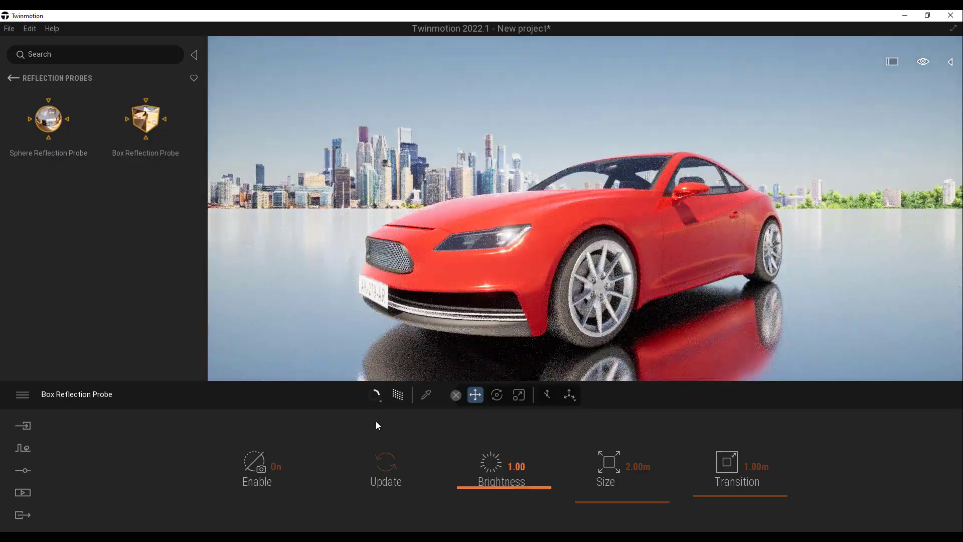
- Adjust the scene's time of day to change the sunlight on the car
{"action": "mouse_move", "coordinate": [923, 60]}
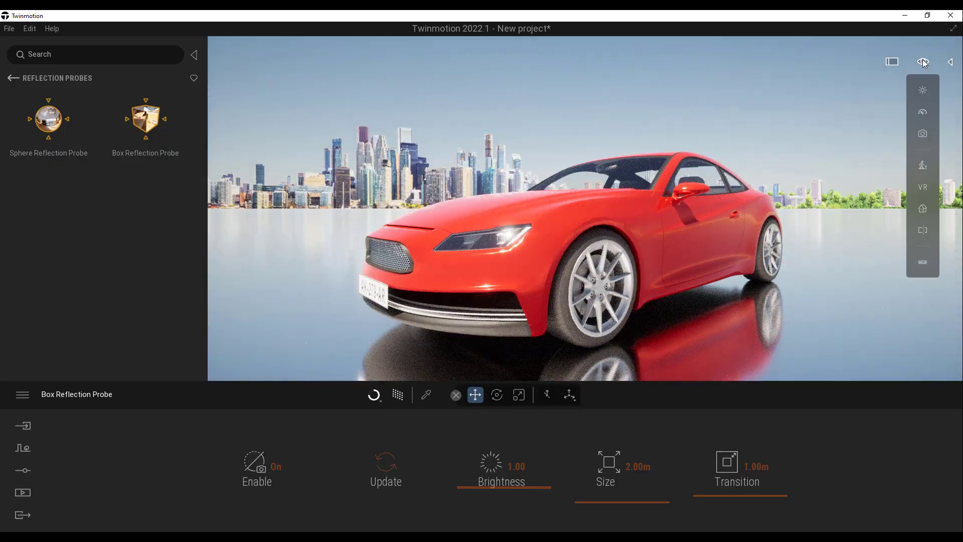
{"action": "mouse_move", "coordinate": [922, 96]}
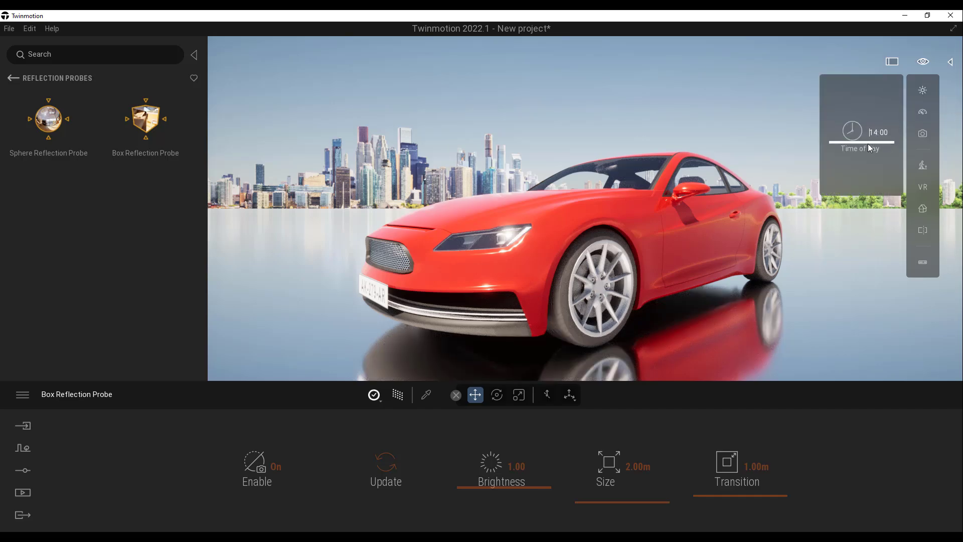
{"action": "mouse_move", "coordinate": [865, 142]}
{"action": "left_mouse_down"}
{"action": "mouse_move", "coordinate": [869, 155]}
{"action": "mouse_move", "coordinate": [863, 113]}
{"action": "mouse_move", "coordinate": [871, 157]}
{"action": "left_mouse_up"}
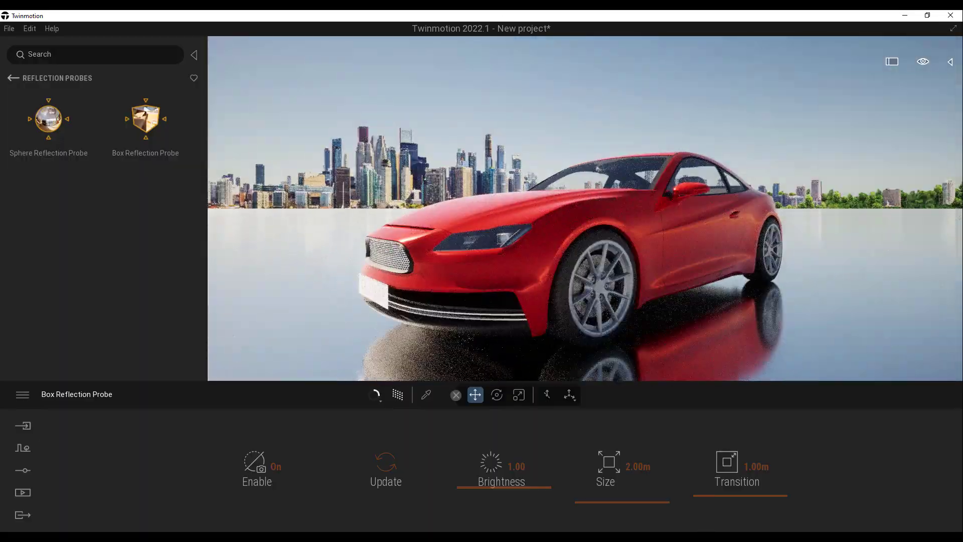
- Change the scene's weather setting from sunny to cloudy
{"action": "left_click", "coordinate": [26, 471]}
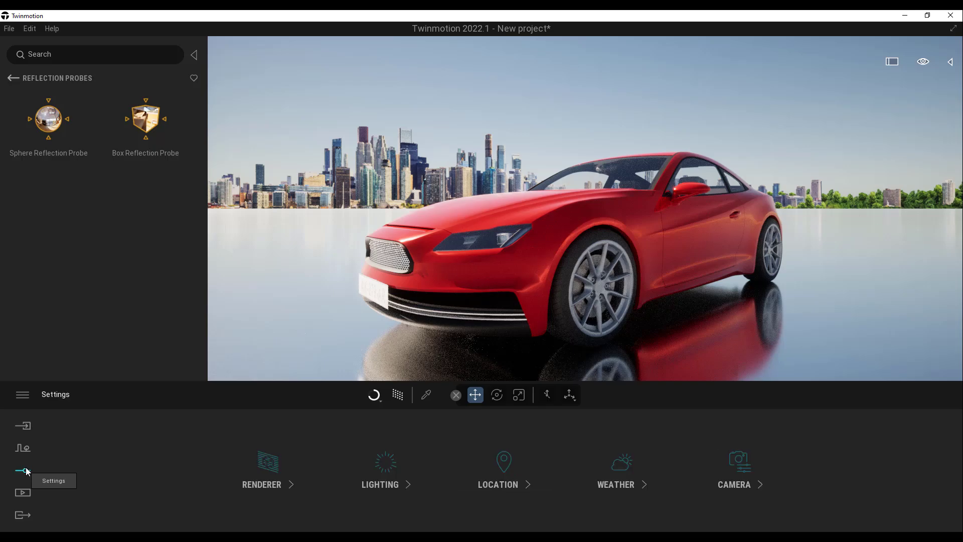
{"action": "left_click", "coordinate": [621, 467]}
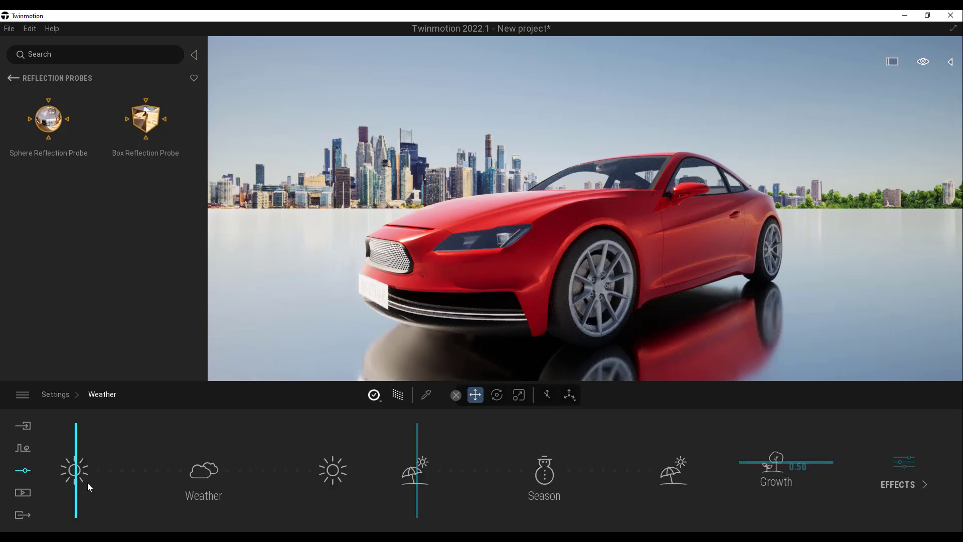
{"action": "left_click_drag", "start_coordinate": [77, 489], "coordinate": [214, 497]}
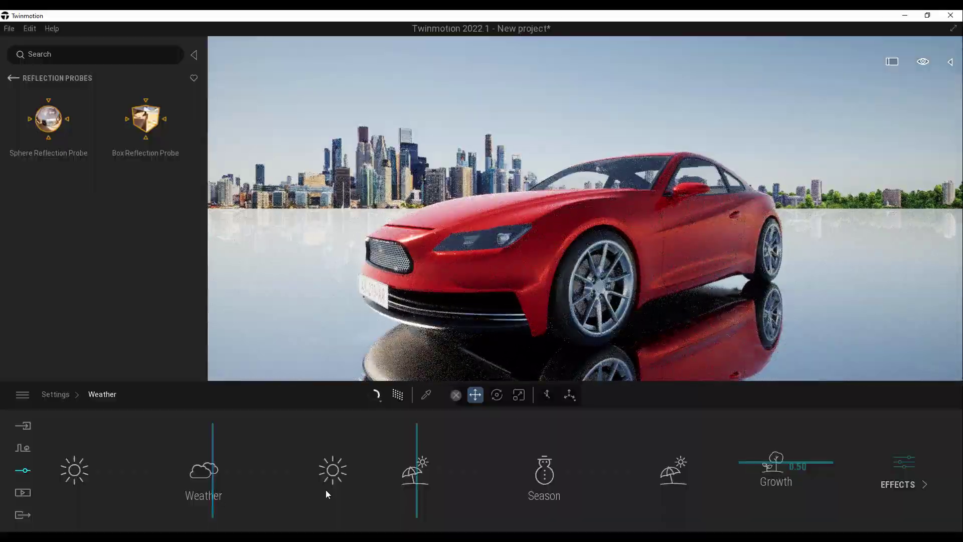
- Disable the Path Tracer and change the scene's weather from cloudy to fully sunny
{"action": "mouse_move", "coordinate": [211, 492]}
{"action": "left_mouse_down"}
{"action": "mouse_move", "coordinate": [150, 484]}
{"action": "mouse_move", "coordinate": [228, 484]}
{"action": "mouse_move", "coordinate": [211, 484]}
{"action": "left_mouse_up"}
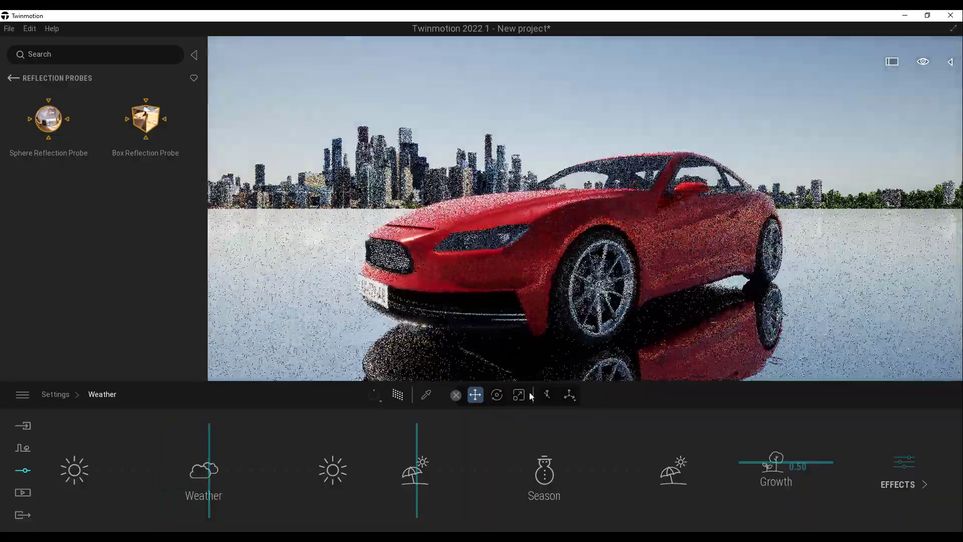
{"action": "left_click", "coordinate": [398, 395]}
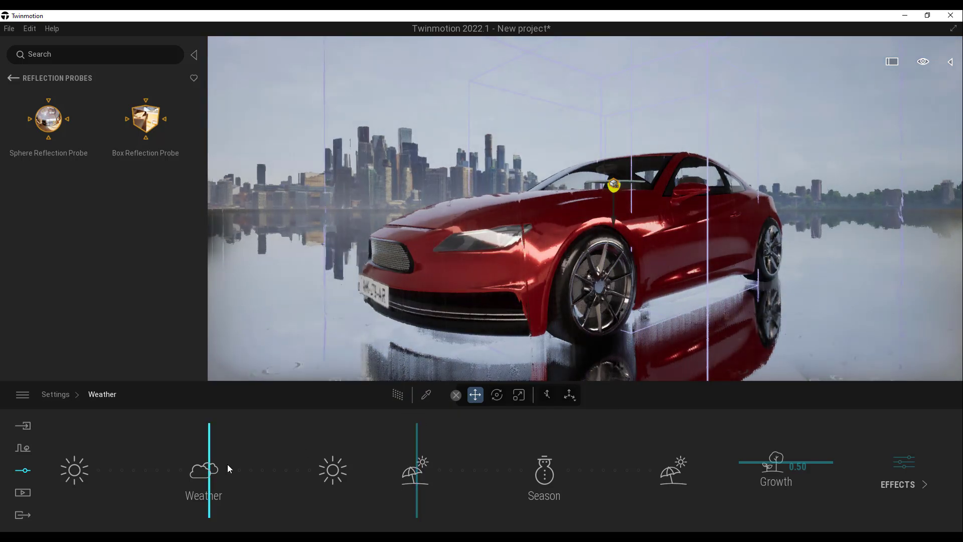
{"action": "left_click_drag", "start_coordinate": [209, 469], "coordinate": [76, 476]}
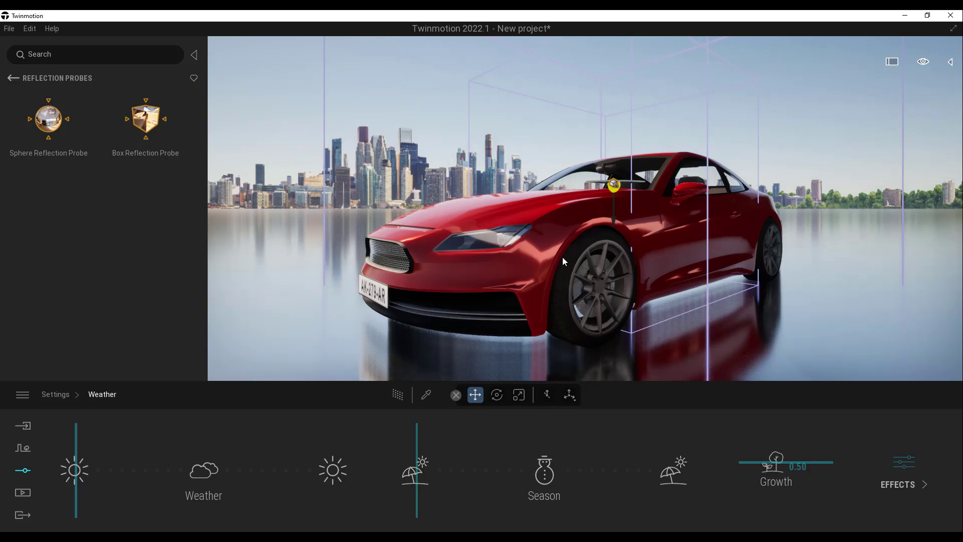
- Place the MoAf Clear 06 skydome from the library's Morning and afternoon Clear skydomes into the car scene
{"action": "left_click", "coordinate": [13, 78]}
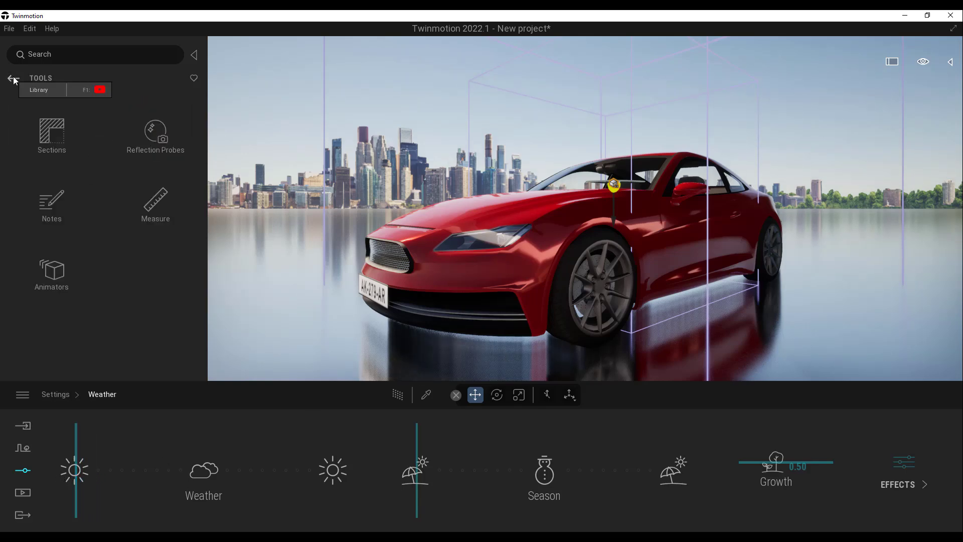
{"action": "left_click", "coordinate": [13, 78]}
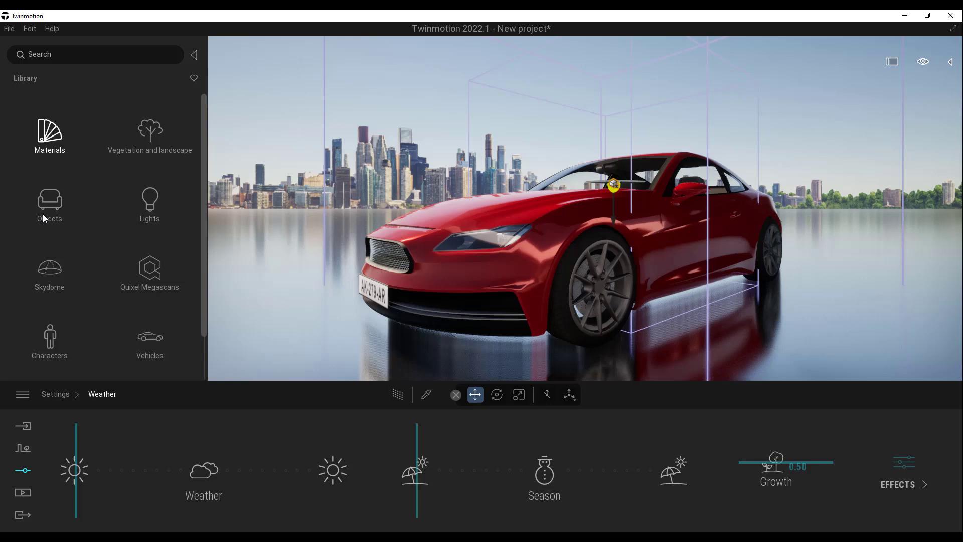
{"action": "left_click", "coordinate": [52, 278]}
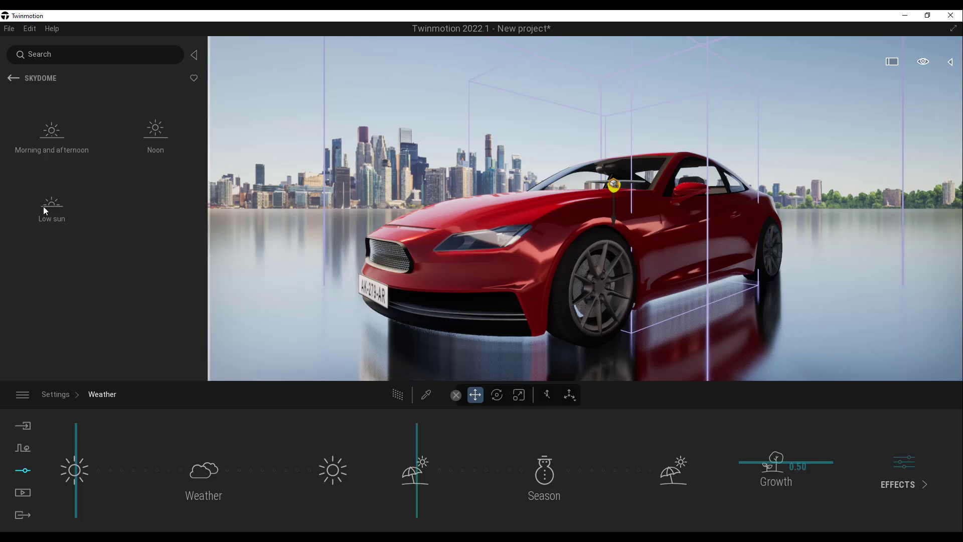
{"action": "left_click", "coordinate": [65, 152]}
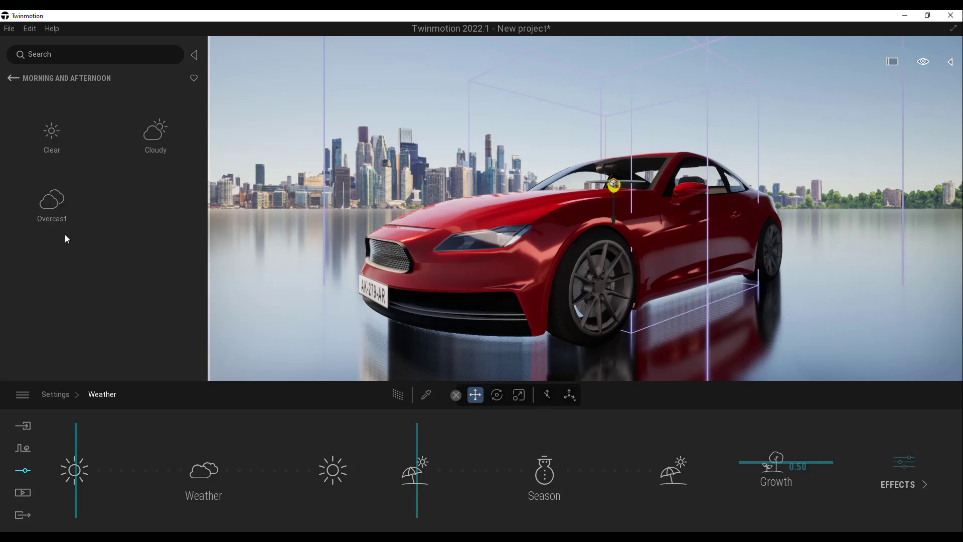
{"action": "left_click", "coordinate": [53, 137]}
{"action": "scroll", "coordinate": [74, 110], "scroll_direction": "down", "scroll_amount": 3}
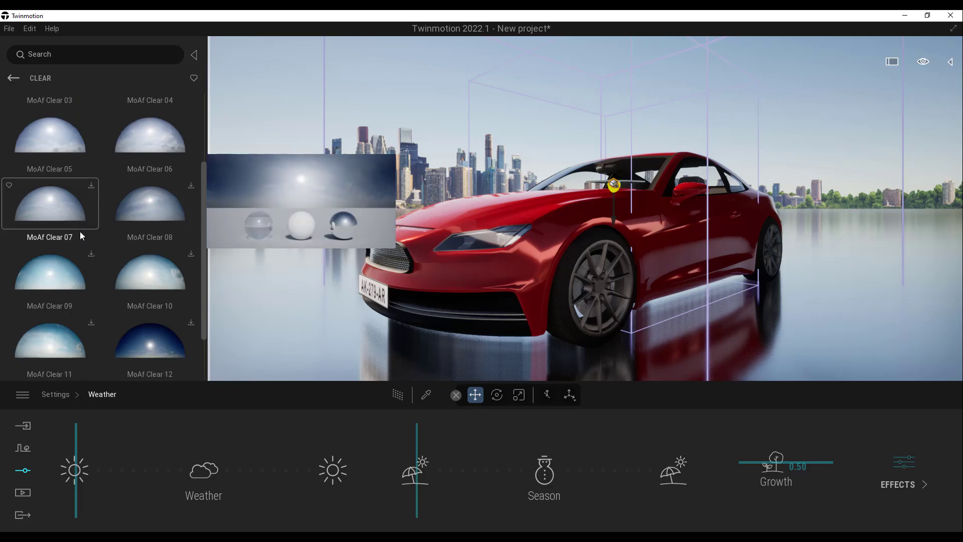
{"action": "scroll", "coordinate": [79, 231], "scroll_direction": "down", "scroll_amount": 3}
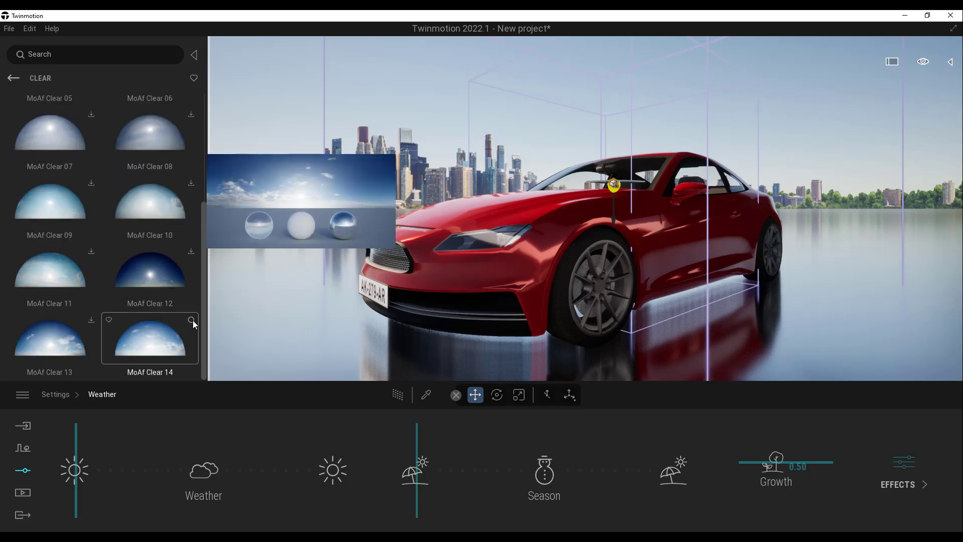
{"action": "scroll", "coordinate": [182, 268], "scroll_direction": "up", "scroll_amount": 5}
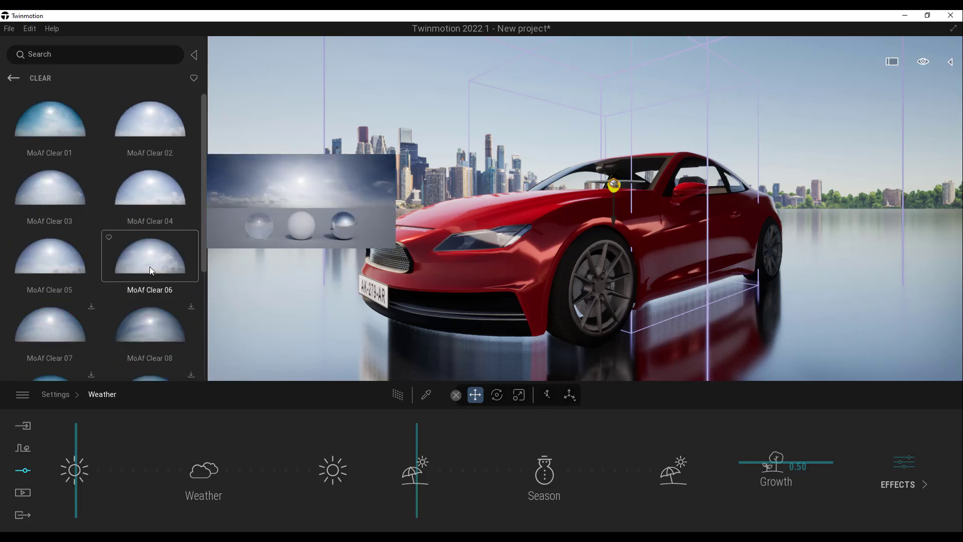
{"action": "left_click_drag", "start_coordinate": [146, 266], "coordinate": [430, 158]}
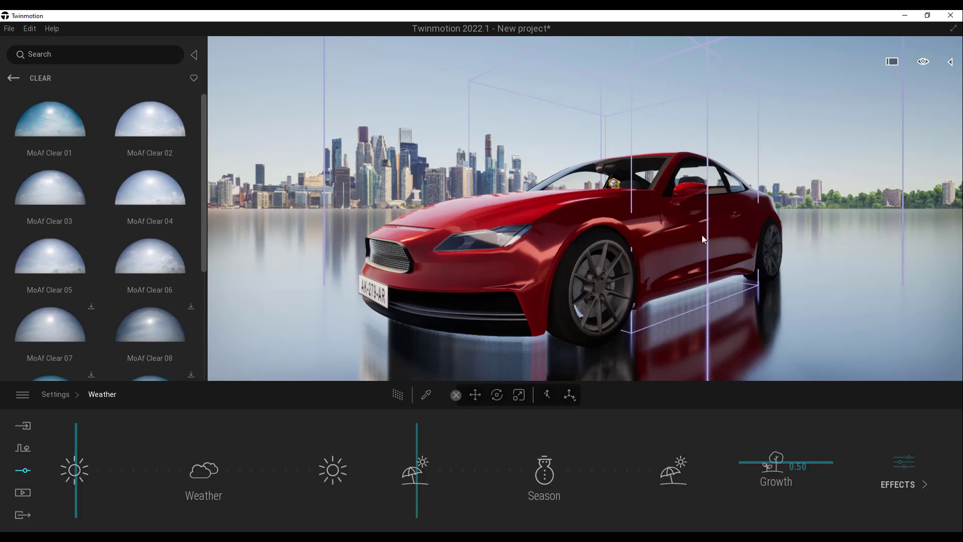
{"action": "left_click", "coordinate": [509, 340]}
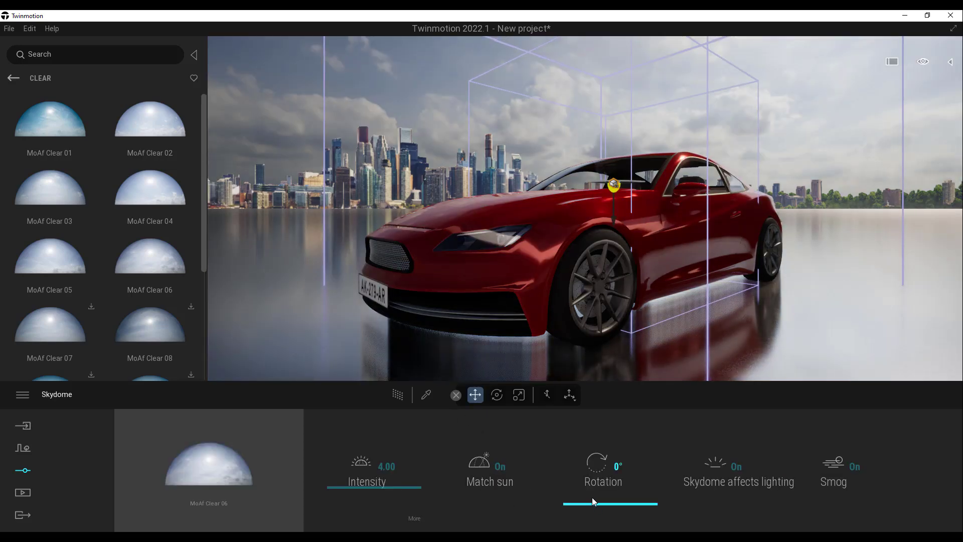
- Enable the Path Tracer and set the skydome's intensity to 1.00 and rotation to 270°
{"action": "left_click_drag", "start_coordinate": [591, 497], "coordinate": [616, 486]}
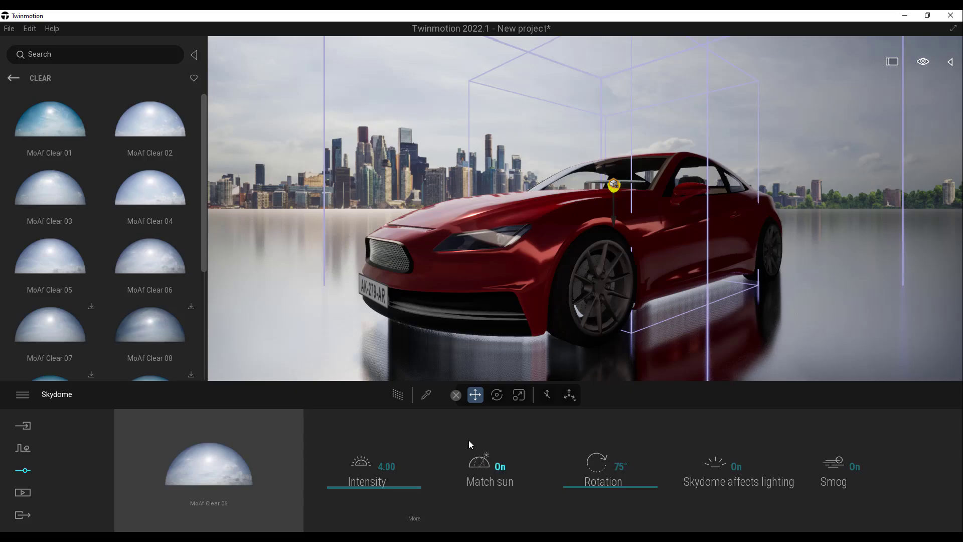
{"action": "left_click", "coordinate": [403, 396]}
{"action": "left_click_drag", "start_coordinate": [597, 485], "coordinate": [570, 437]}
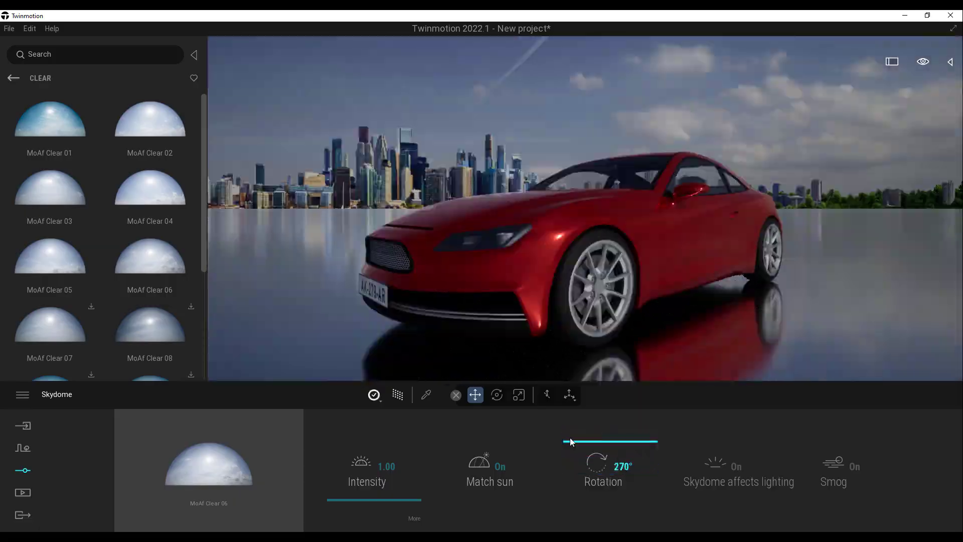
- Switch the Path Tracer quality through the Low, Medium and High presets
{"action": "left_click", "coordinate": [374, 396]}
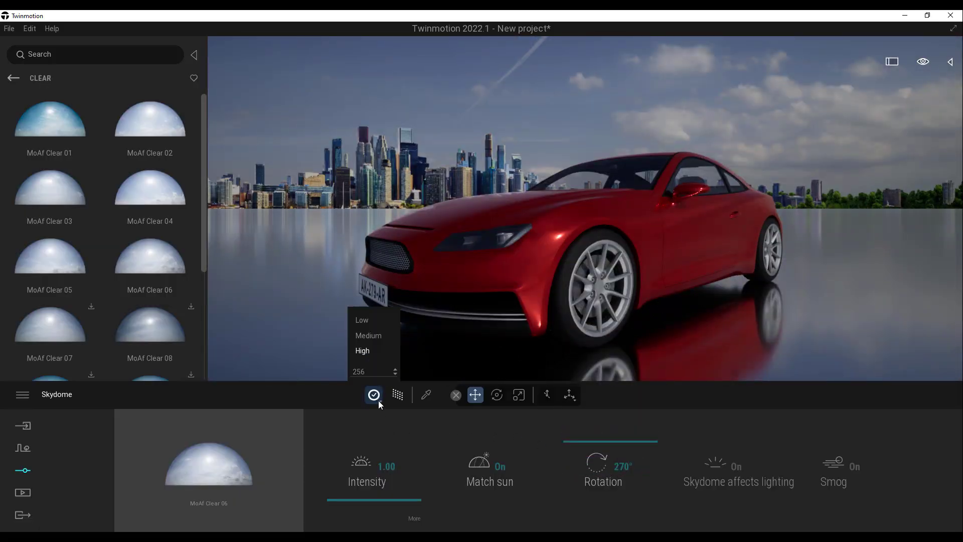
{"action": "left_click", "coordinate": [368, 321]}
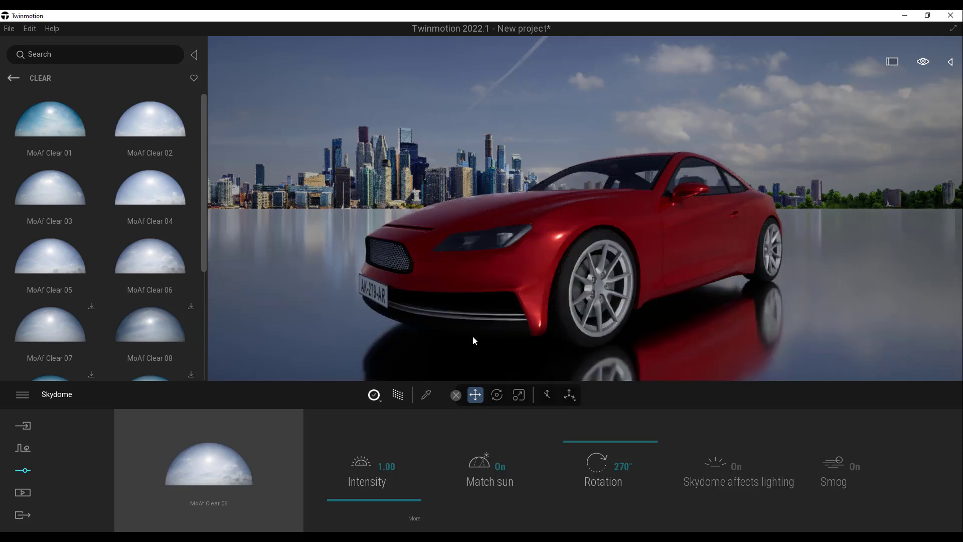
{"action": "left_click", "coordinate": [375, 395]}
{"action": "left_click", "coordinate": [369, 336]}
{"action": "left_click", "coordinate": [378, 400]}
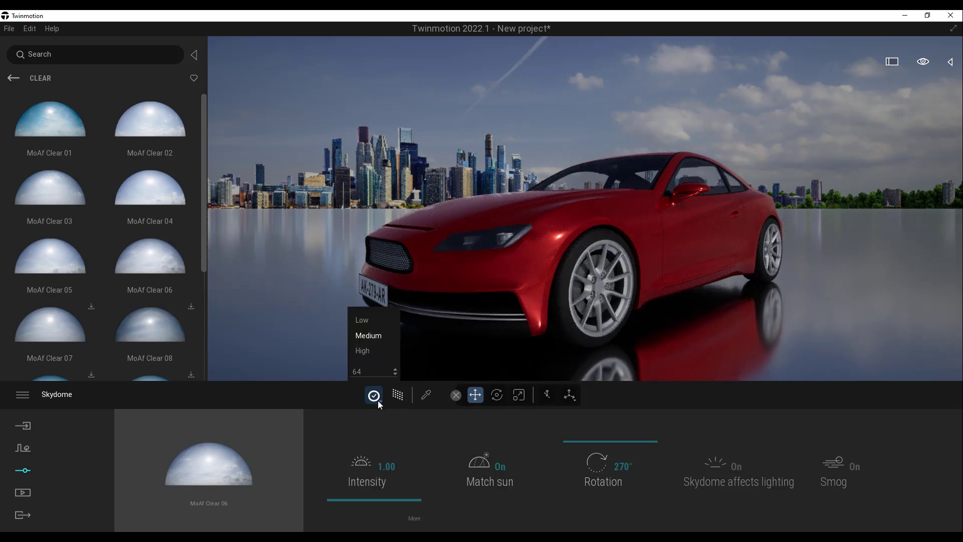
{"action": "left_click", "coordinate": [362, 350]}
- Set the Path Tracer to a custom sample count of 512
{"action": "left_click", "coordinate": [375, 399]}
{"action": "left_click", "coordinate": [375, 394]}
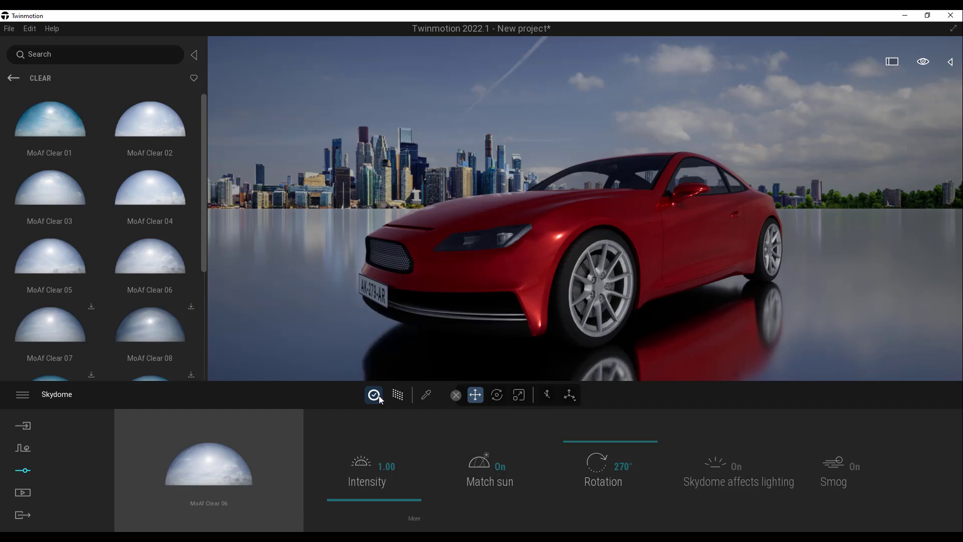
{"action": "left_click", "coordinate": [379, 395]}
{"action": "left_click", "coordinate": [348, 370]}
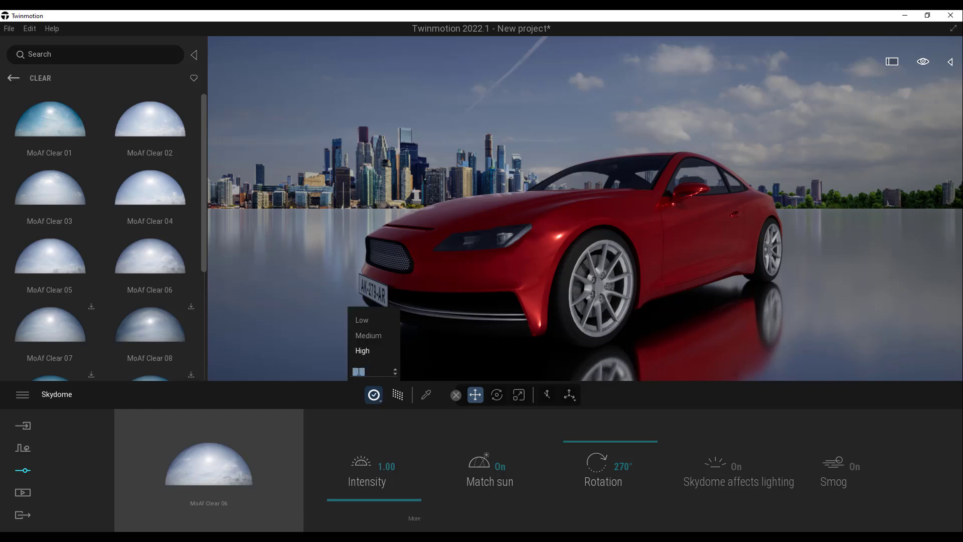
{"action": "type", "text": "512"}
{"action": "key", "text": "Return"}
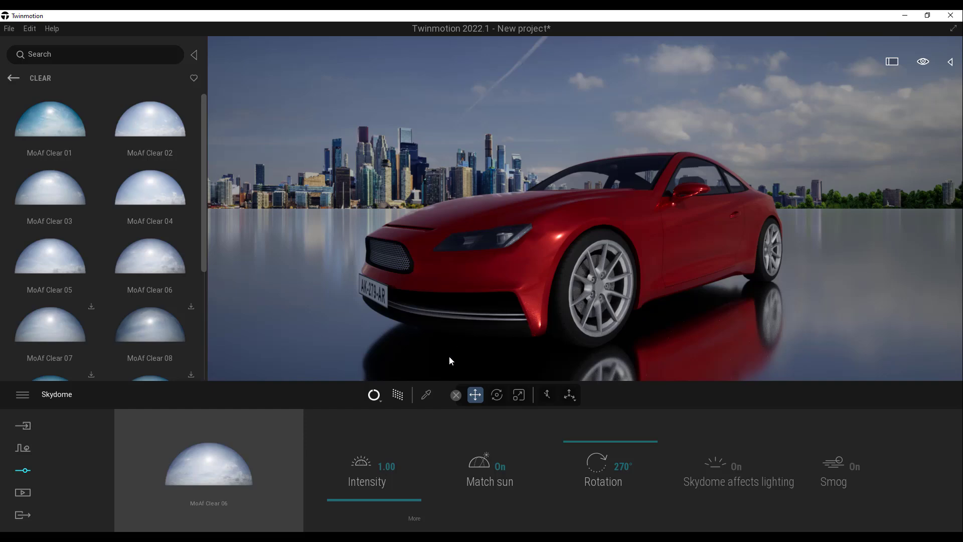
- Try the Medium and High Path Tracer presets again, and set the quality to Low
{"action": "left_click", "coordinate": [374, 395]}
{"action": "mouse_move", "coordinate": [379, 397]}
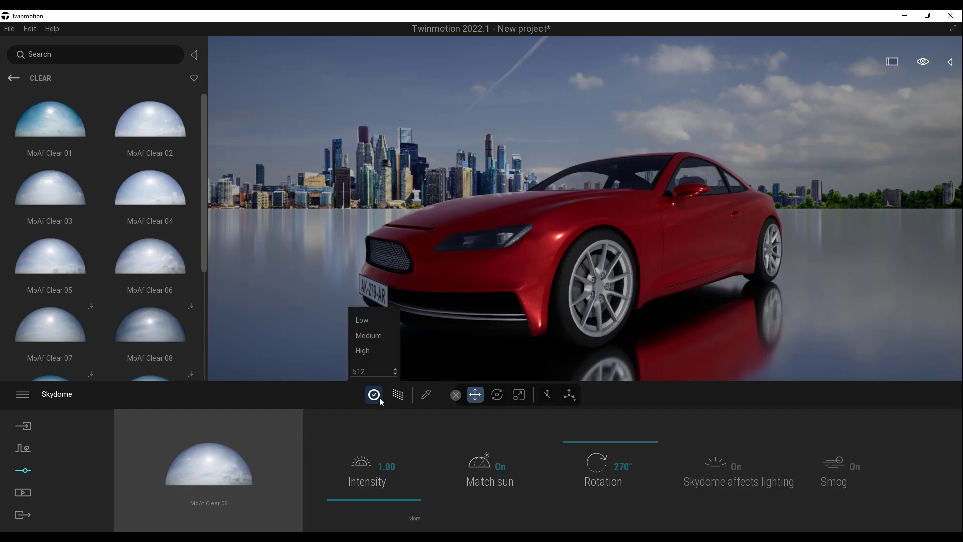
{"action": "left_click", "coordinate": [369, 335]}
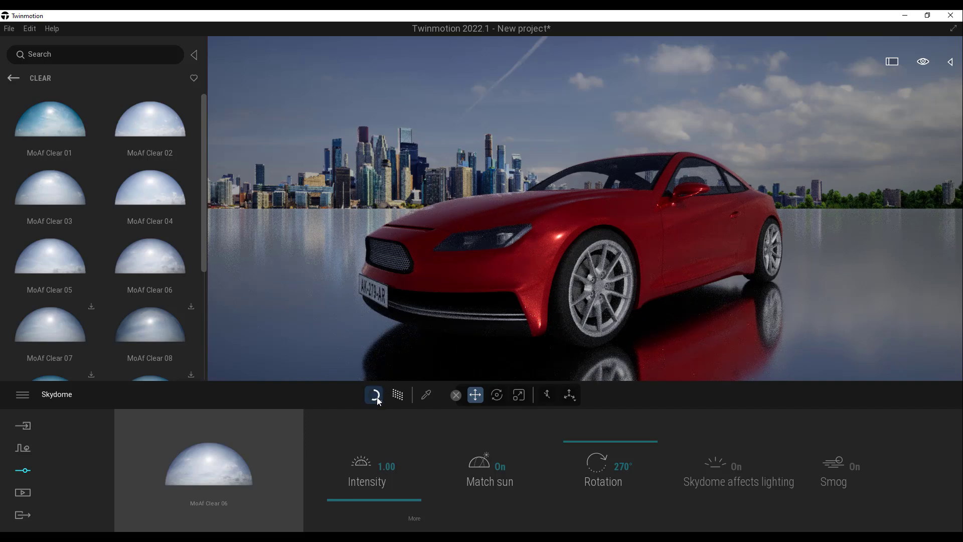
{"action": "mouse_move", "coordinate": [378, 396]}
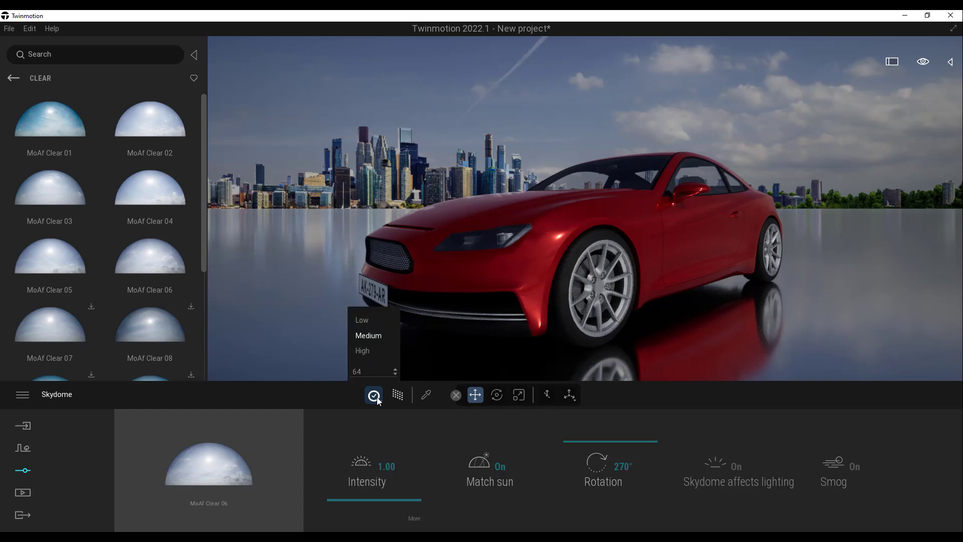
{"action": "left_click", "coordinate": [363, 351]}
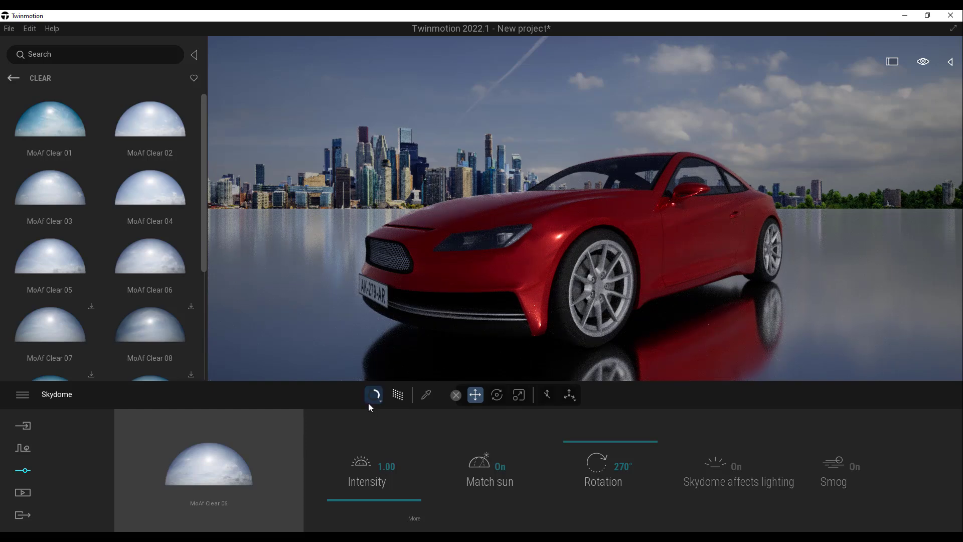
{"action": "mouse_move", "coordinate": [372, 405]}
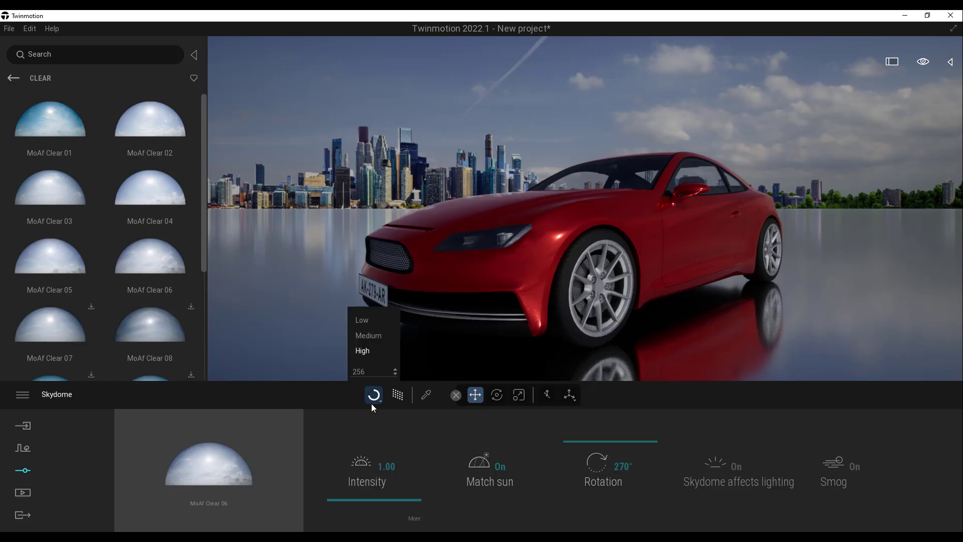
{"action": "left_click", "coordinate": [371, 320]}
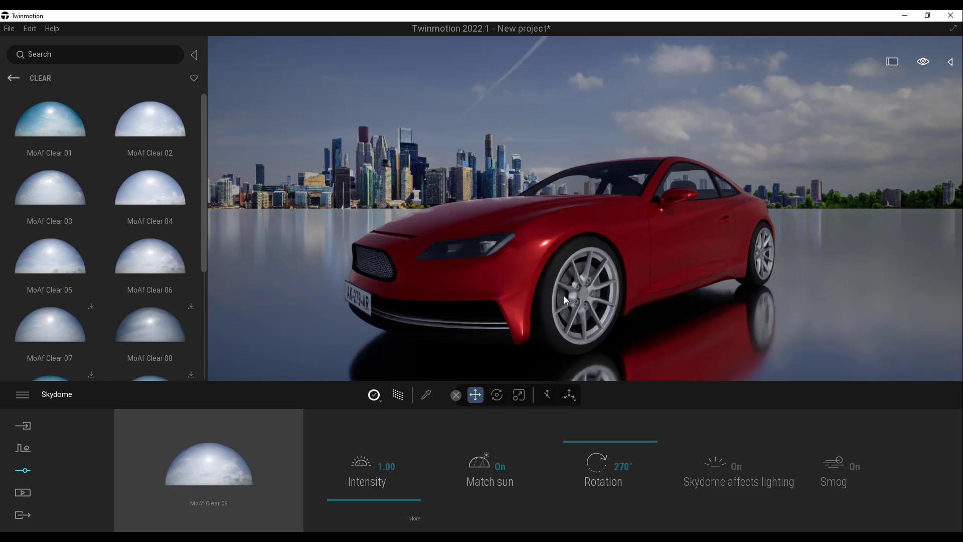
- Replace the skydome with MoAf Overcast 01 and set its intensity to 2.47 and rotation to 70°
{"action": "mouse_move", "coordinate": [381, 496]}
{"action": "left_mouse_down"}
{"action": "mouse_move", "coordinate": [401, 497]}
{"action": "mouse_move", "coordinate": [379, 496]}
{"action": "left_mouse_up"}
{"action": "left_click_drag", "start_coordinate": [602, 441], "coordinate": [593, 466]}
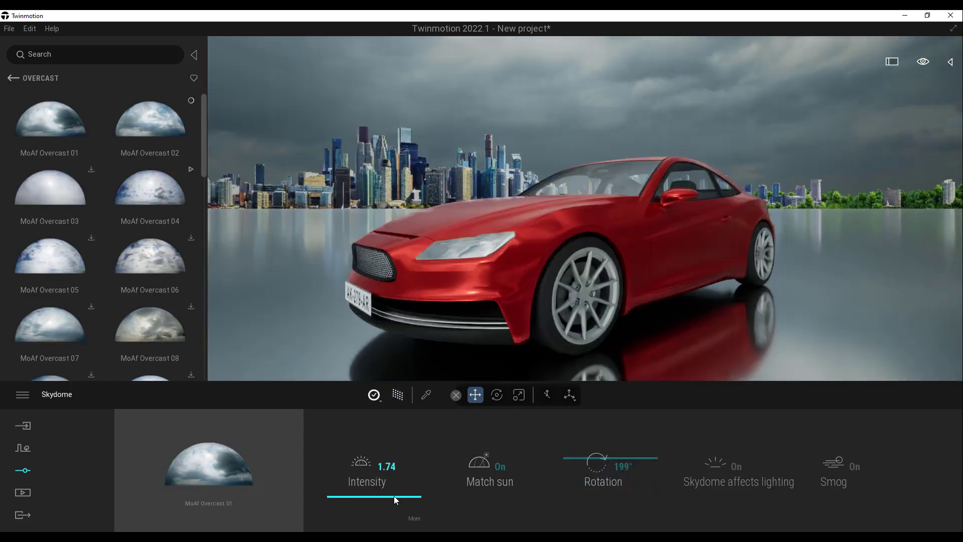
{"action": "left_click_drag", "start_coordinate": [393, 495], "coordinate": [400, 495]}
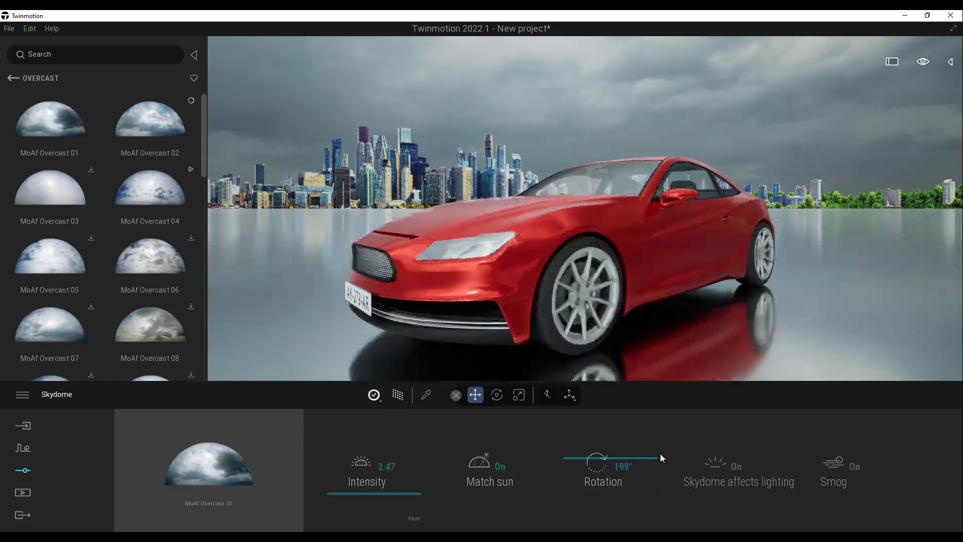
{"action": "left_click_drag", "start_coordinate": [605, 462], "coordinate": [597, 507]}
{"action": "left_click", "coordinate": [13, 77]}
- Open the Lakehouse retreat demo scene without saving the current car project
{"action": "left_click", "coordinate": [9, 29]}
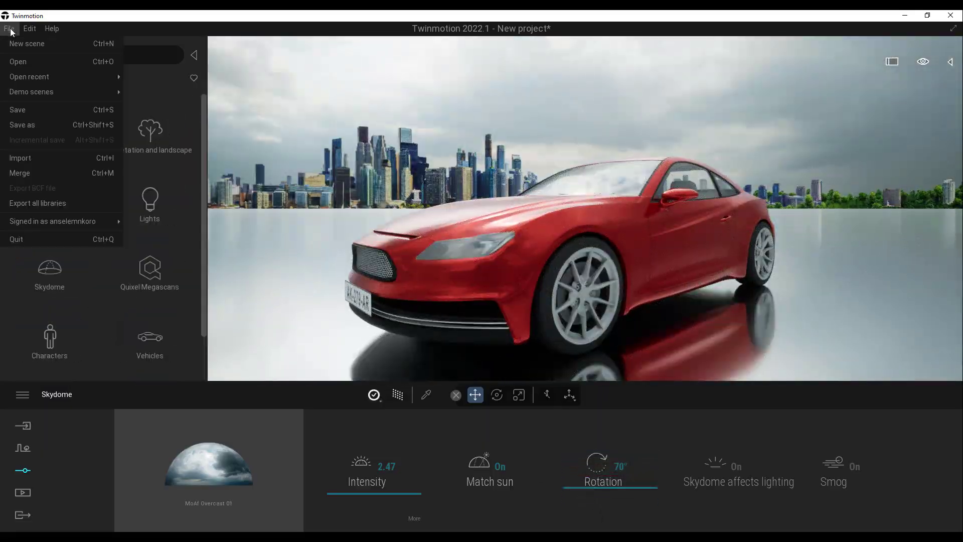
{"action": "mouse_move", "coordinate": [50, 96]}
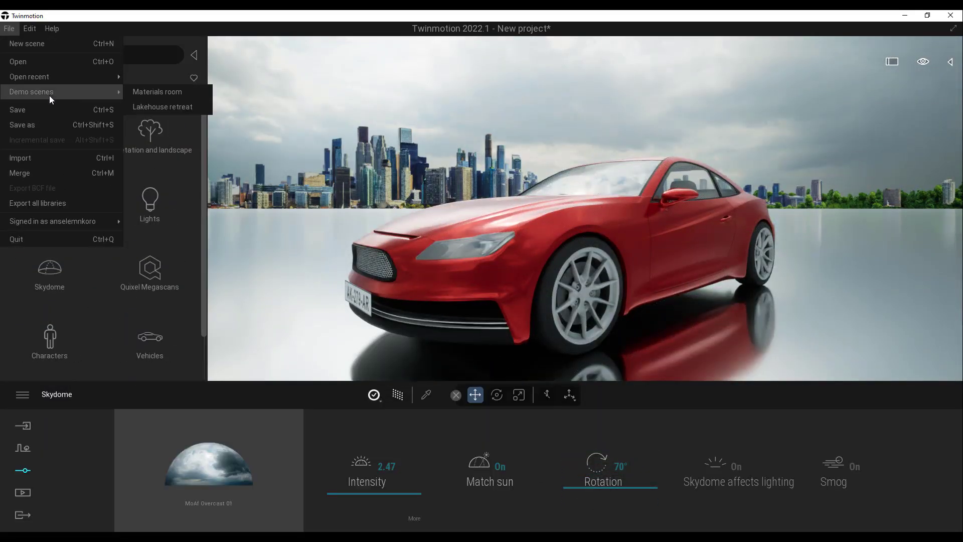
{"action": "left_click", "coordinate": [163, 107]}
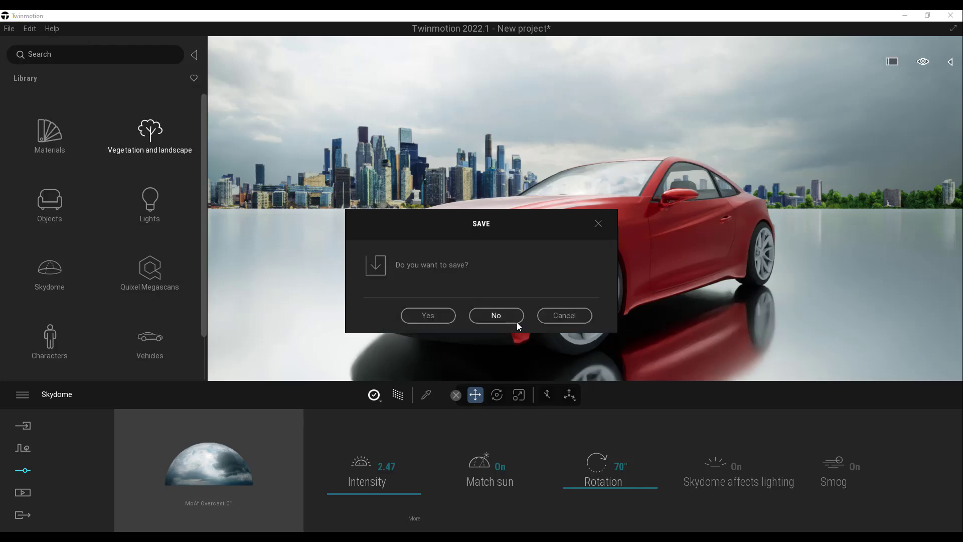
{"action": "left_click", "coordinate": [511, 317]}
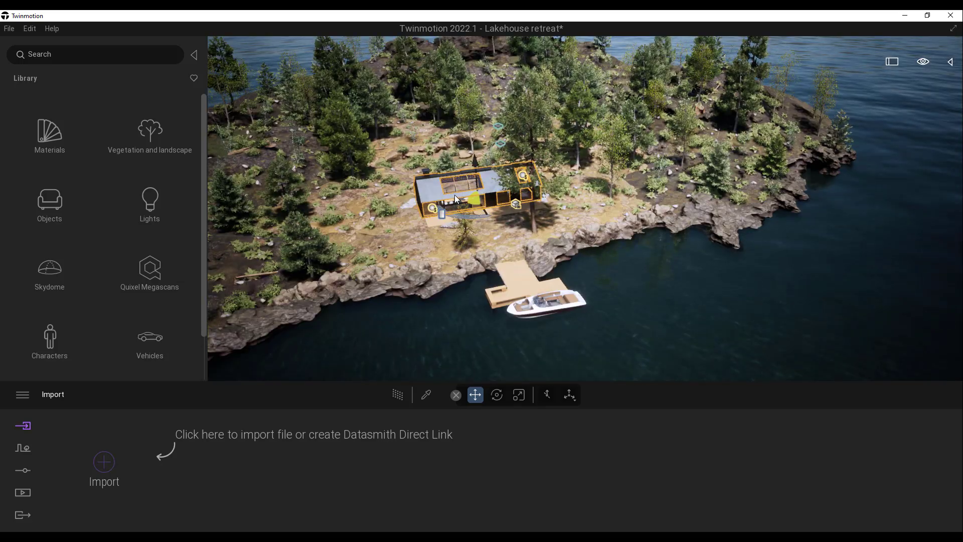
- Bring the lakehouse into close view, clear its selection and render the house with the Path Tracer
{"action": "double_click", "coordinate": [454, 195]}
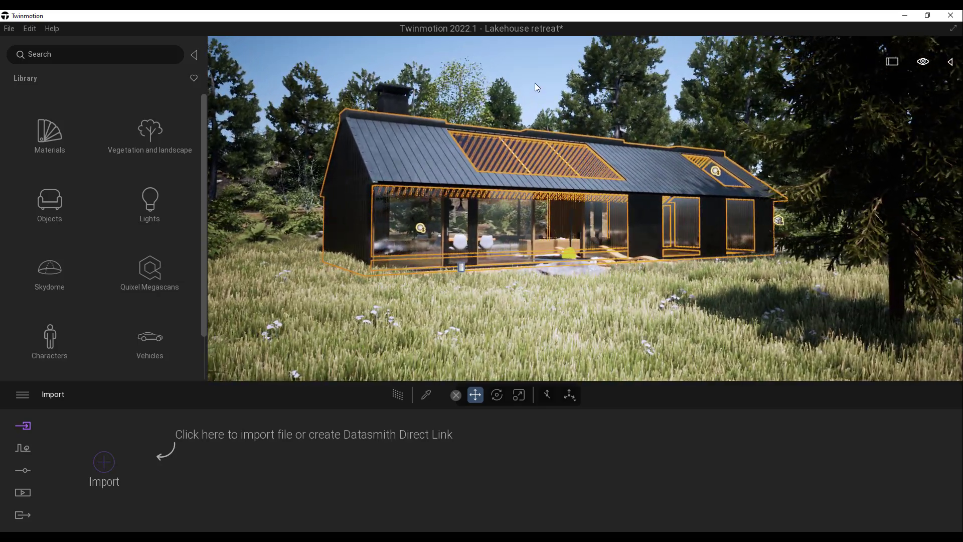
{"action": "left_click", "coordinate": [534, 84]}
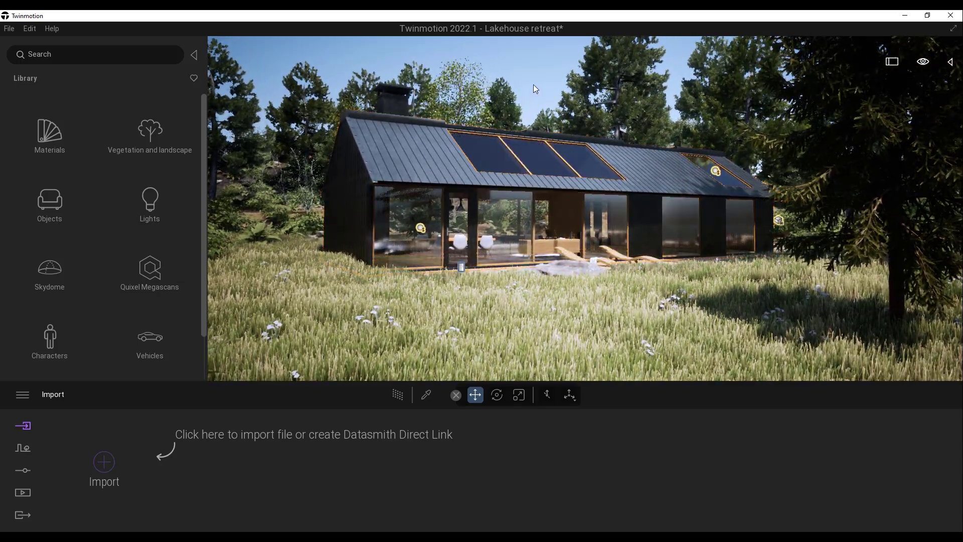
{"action": "left_click", "coordinate": [400, 398]}
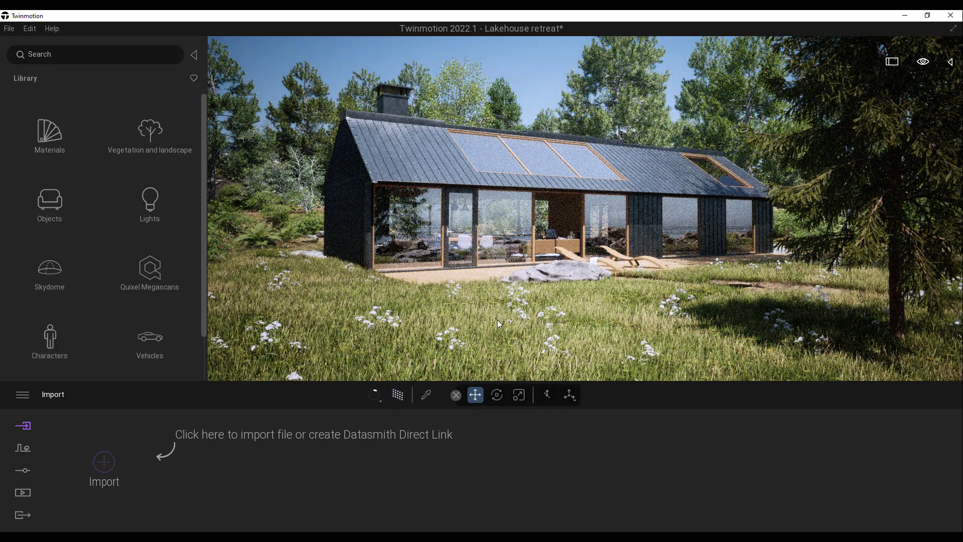
- Compare the meadow and trees with the Path Tracer on and off
{"action": "left_click", "coordinate": [399, 395]}
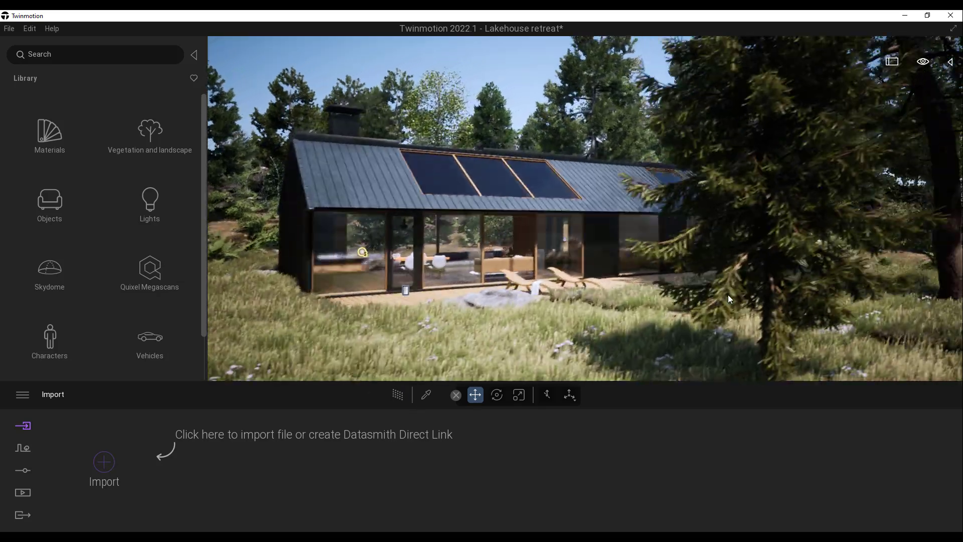
{"action": "right_click_drag", "start_coordinate": [728, 296], "coordinate": [412, 295]}
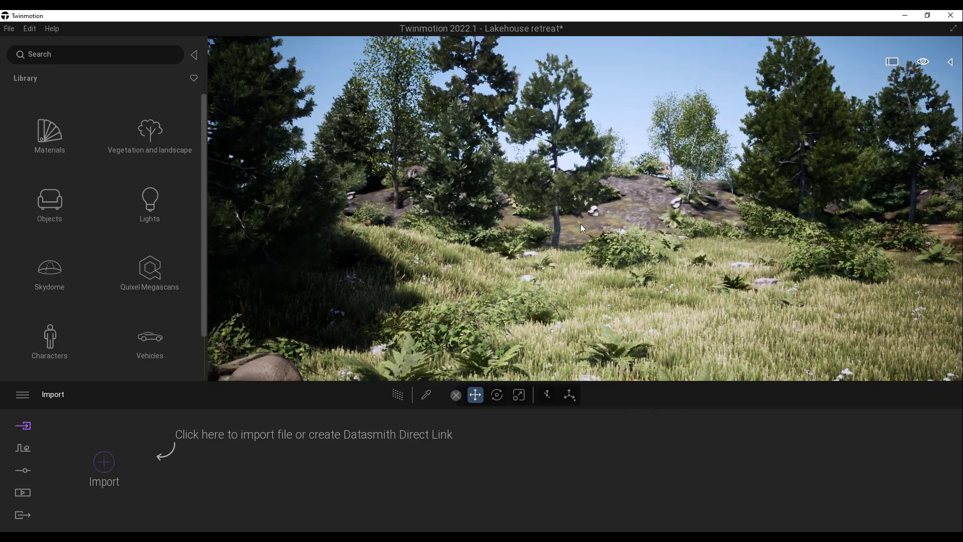
{"action": "key", "text": "r"}
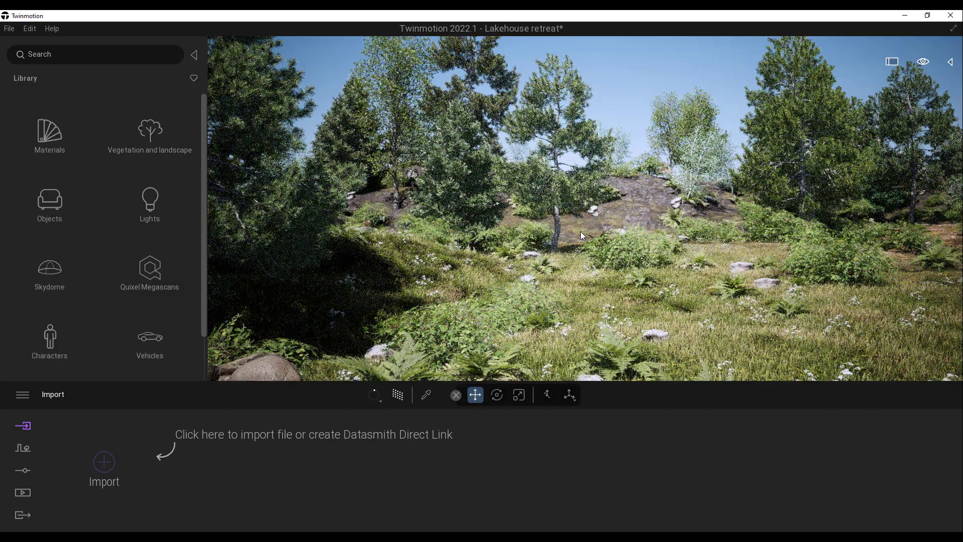
{"action": "key", "text": "r"}
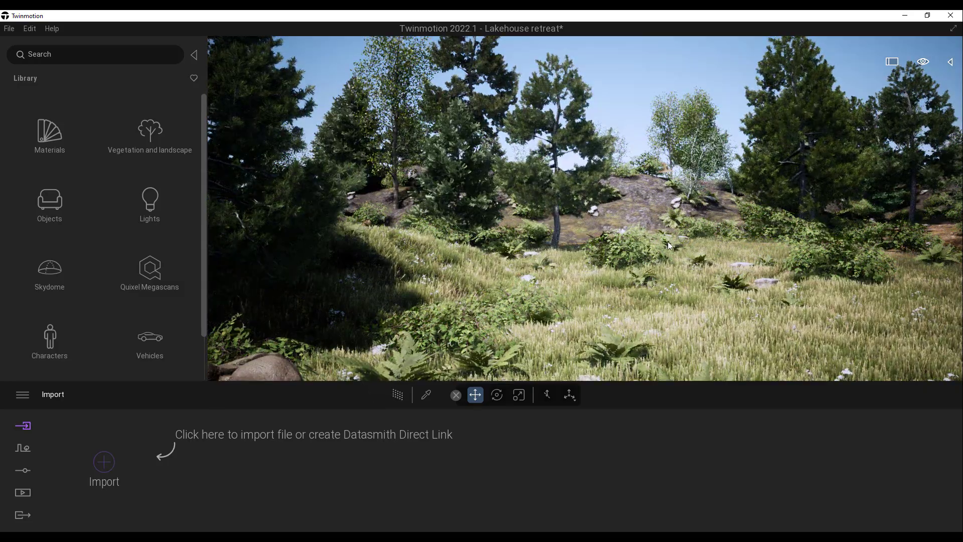
{"action": "key", "text": "r"}
{"action": "key", "text": "r"}
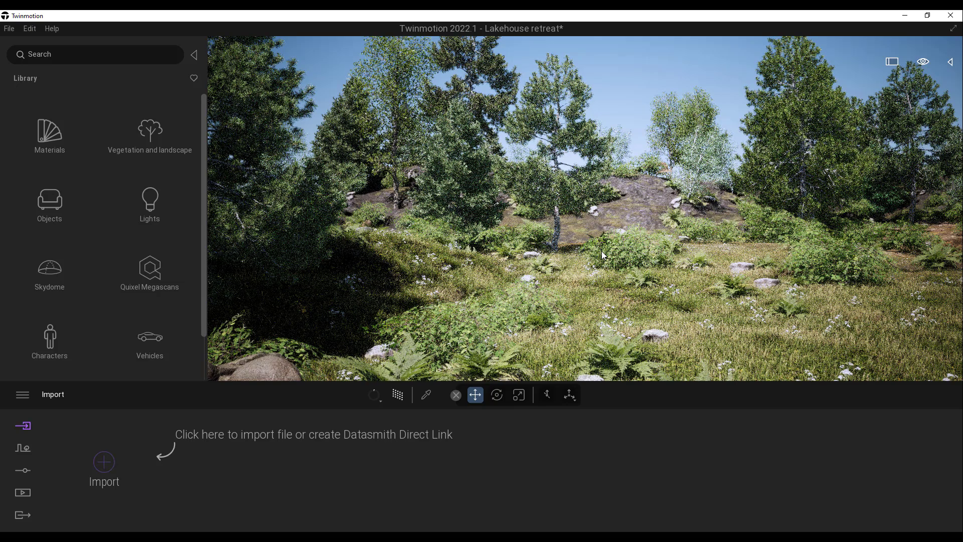
{"action": "key", "text": "r"}
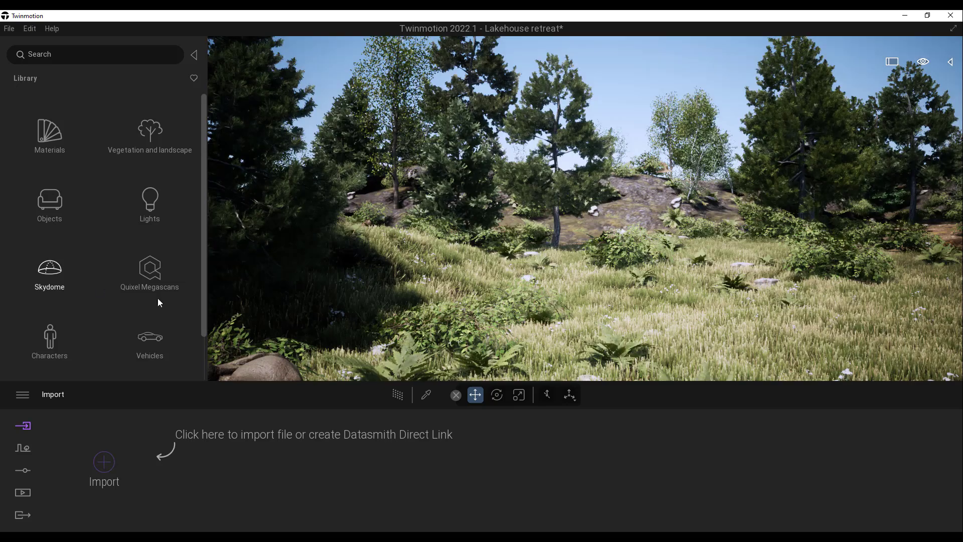
- Apply the low-sun skydome LowSun Overcast 04 to the lakehouse scene
{"action": "left_click", "coordinate": [53, 271]}
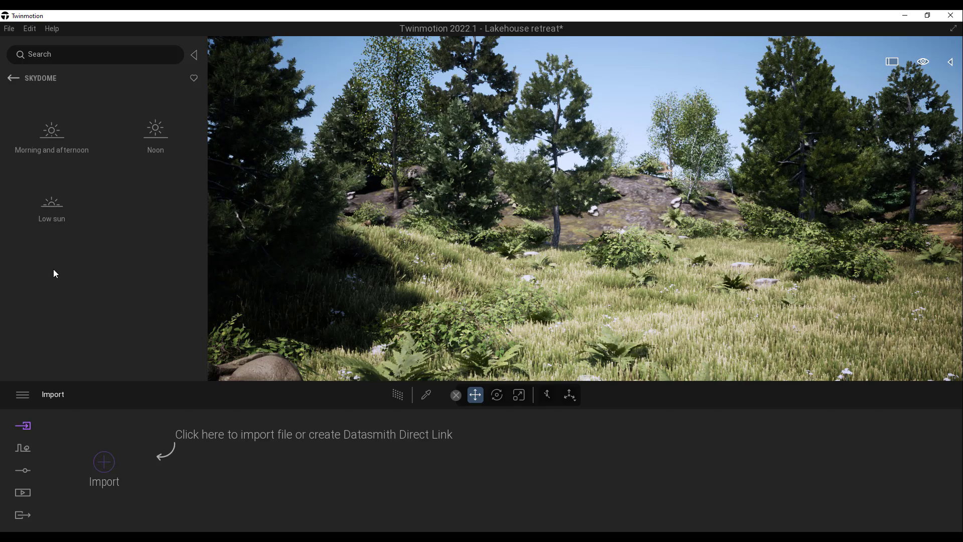
{"action": "left_click", "coordinate": [53, 208]}
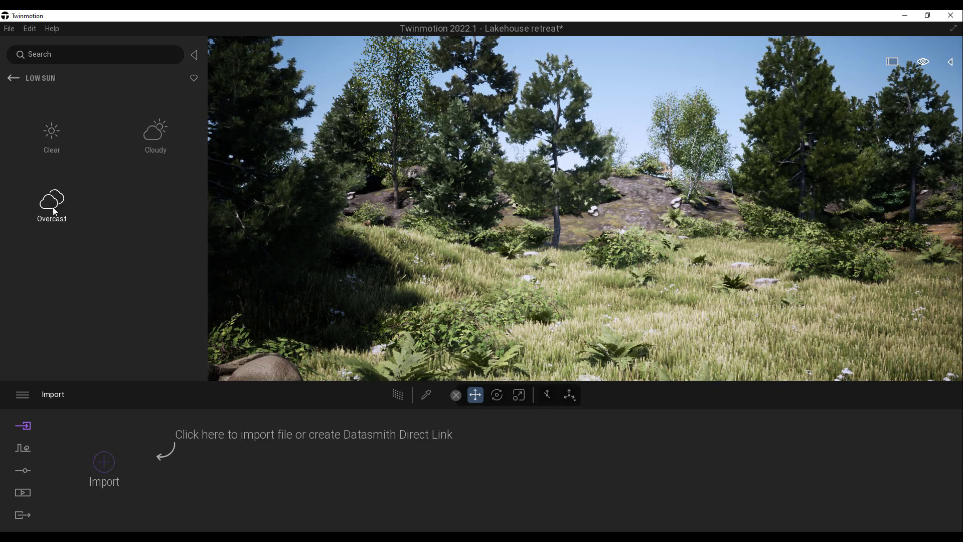
{"action": "left_click", "coordinate": [52, 206]}
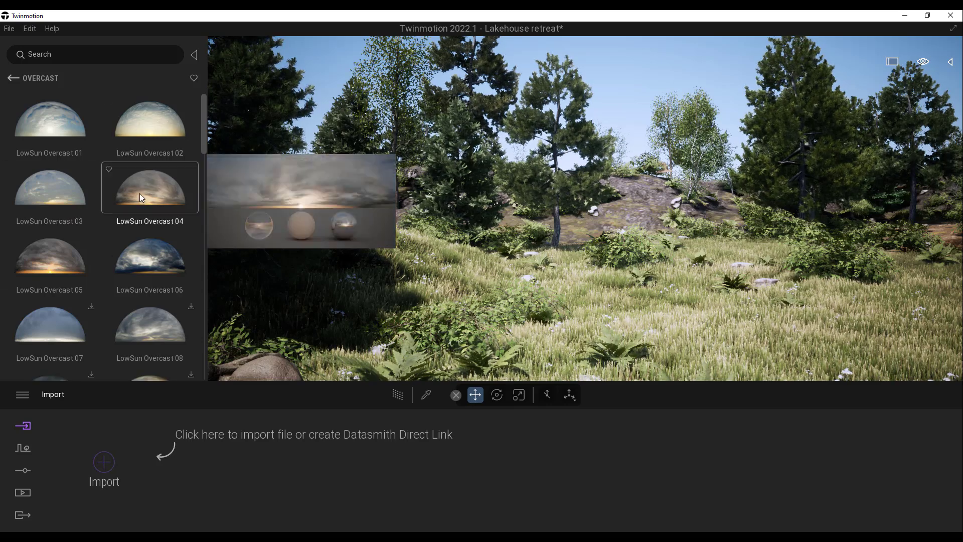
{"action": "left_click_drag", "start_coordinate": [150, 188], "coordinate": [603, 239]}
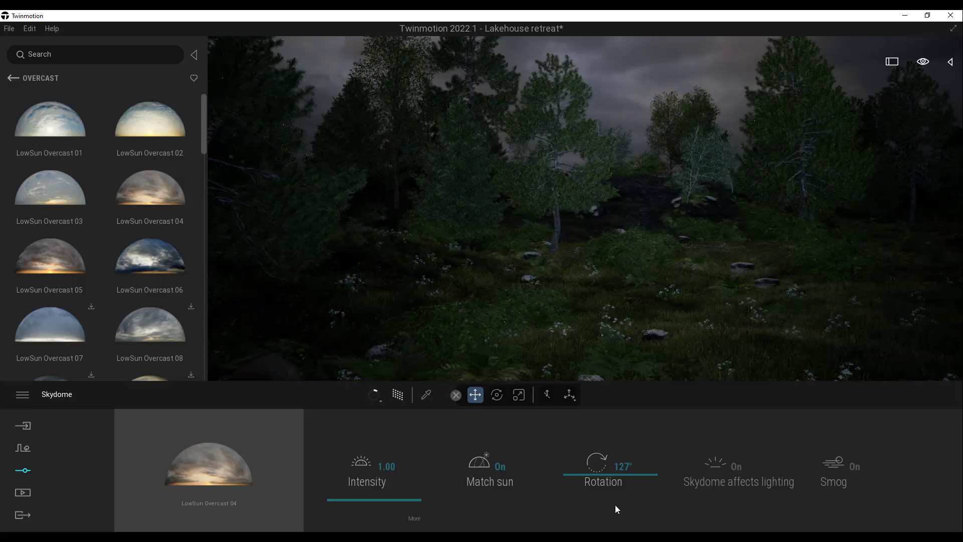
- Bring the house facade and deck into view and set the skydome's rotation to 170°
{"action": "mouse_move", "coordinate": [605, 490]}
{"action": "left_mouse_down"}
{"action": "mouse_move", "coordinate": [615, 507]}
{"action": "mouse_move", "coordinate": [612, 482]}
{"action": "left_mouse_up"}
{"action": "right_click_drag", "start_coordinate": [612, 274], "coordinate": [679, 275]}
{"action": "key", "text": "w"}
{"action": "key", "text": "s"}
{"action": "scroll", "coordinate": [677, 276], "scroll_direction": "down", "scroll_amount": 1}
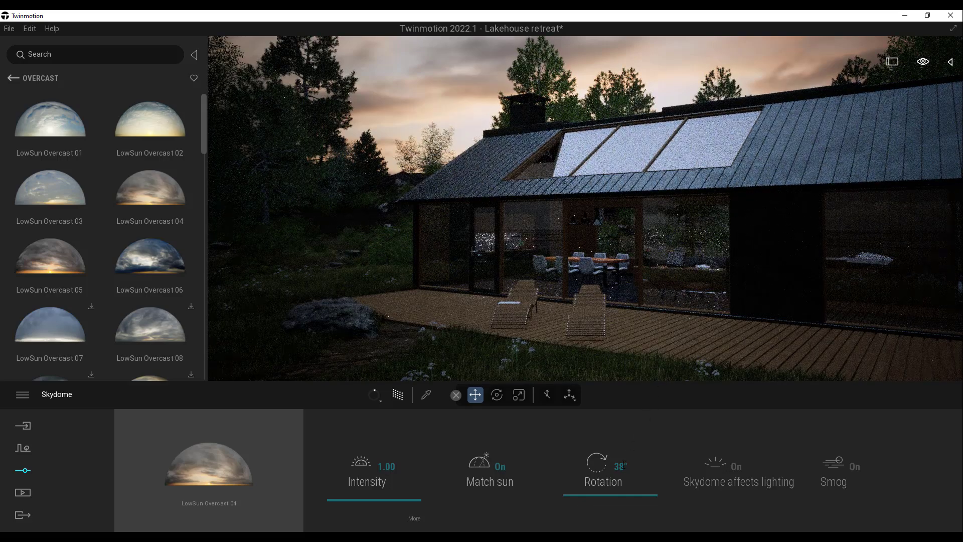
{"action": "left_click_drag", "start_coordinate": [612, 490], "coordinate": [614, 464]}
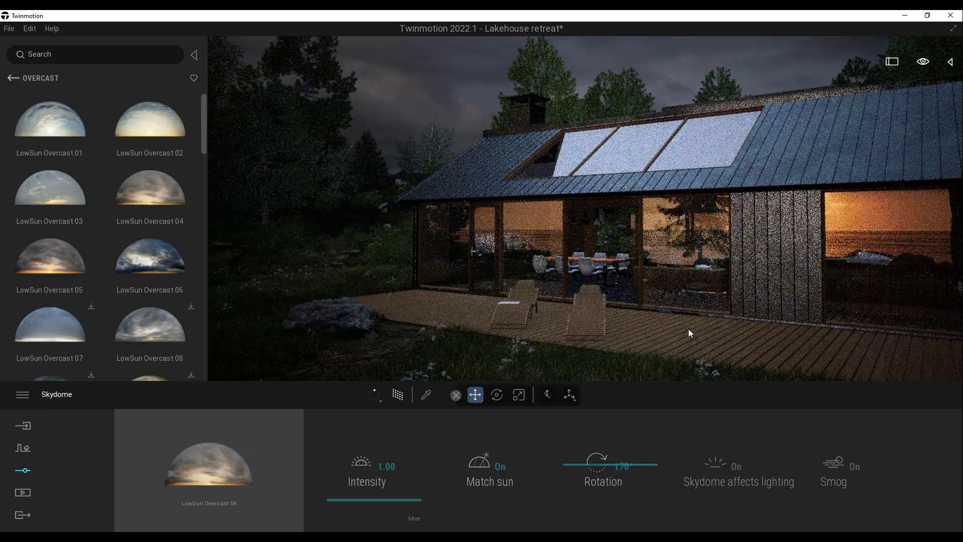
- Replace the skydome with LowSun Clear 01 and turn off the Path Tracer
{"action": "left_click", "coordinate": [22, 80]}
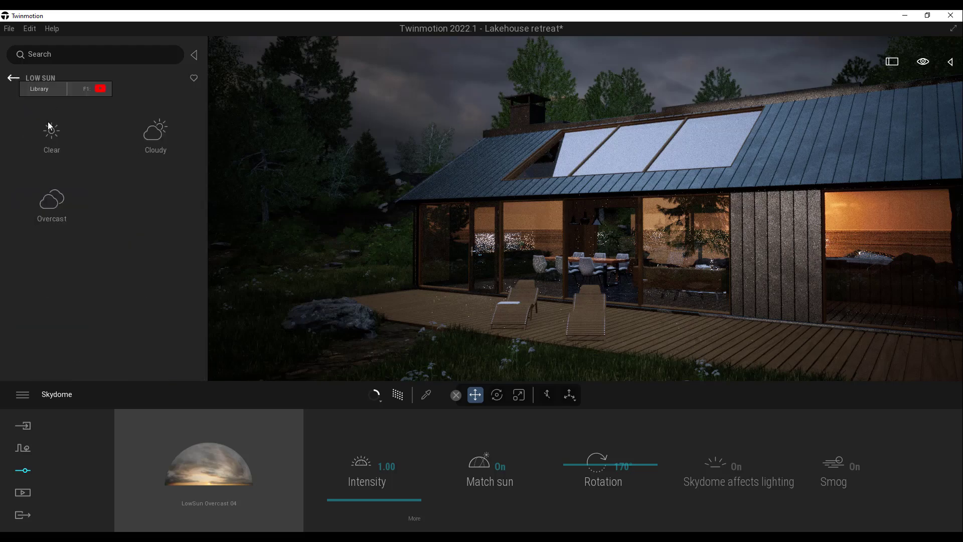
{"action": "left_click", "coordinate": [50, 129]}
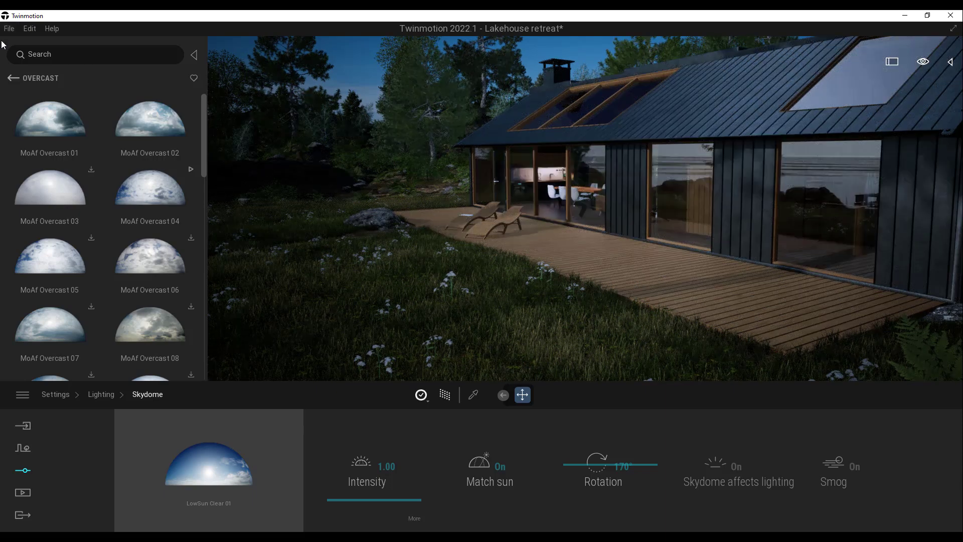
{"action": "left_click", "coordinate": [443, 397]}
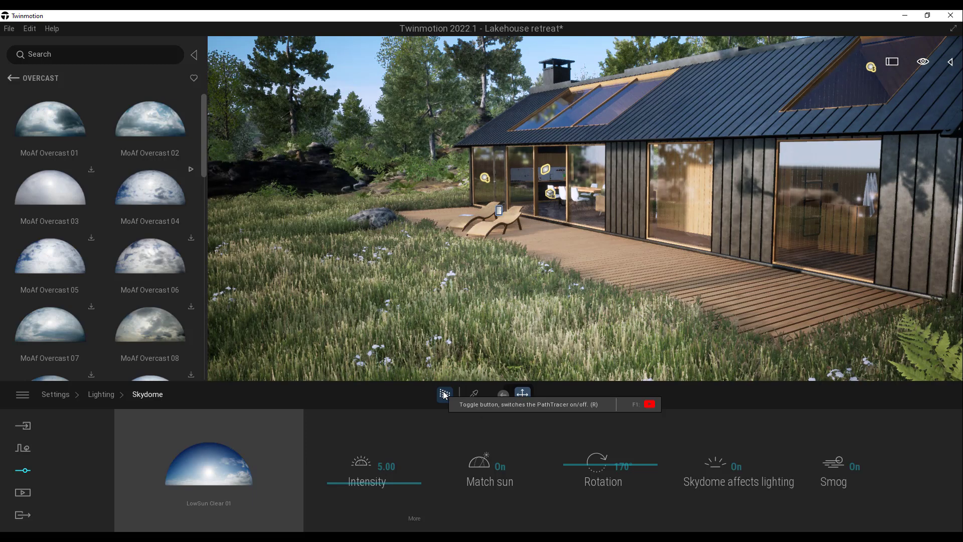
- Place the Adjustable bench from the home gym objects on the wooden deck beside the house
{"action": "left_click", "coordinate": [15, 78]}
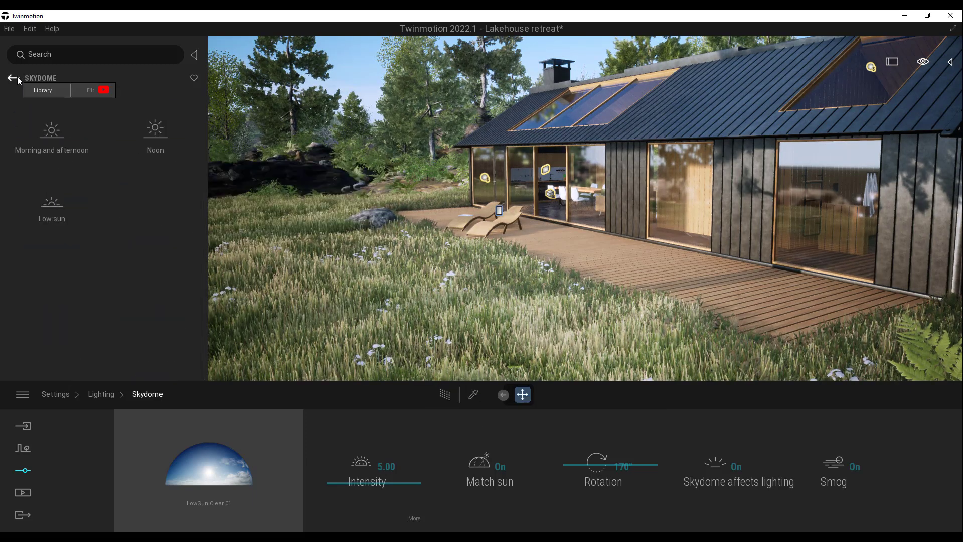
{"action": "left_click", "coordinate": [14, 78]}
{"action": "left_click", "coordinate": [37, 205]}
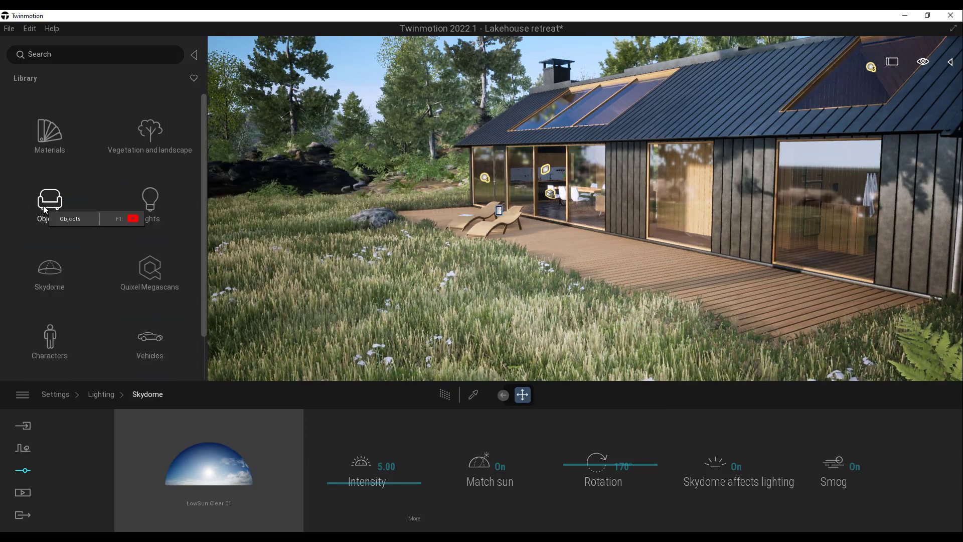
{"action": "left_click", "coordinate": [49, 134]}
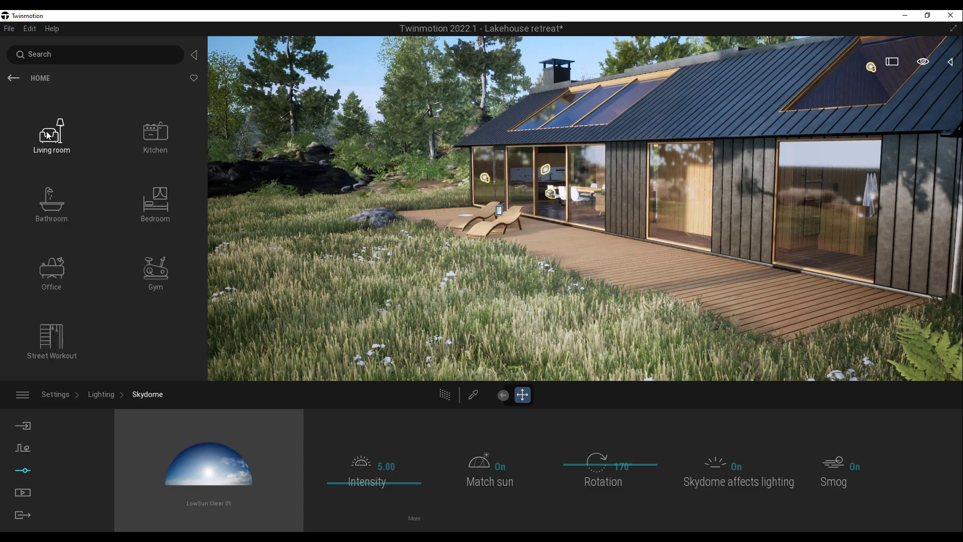
{"action": "left_click", "coordinate": [155, 269]}
{"action": "left_click_drag", "start_coordinate": [146, 198], "coordinate": [659, 269]}
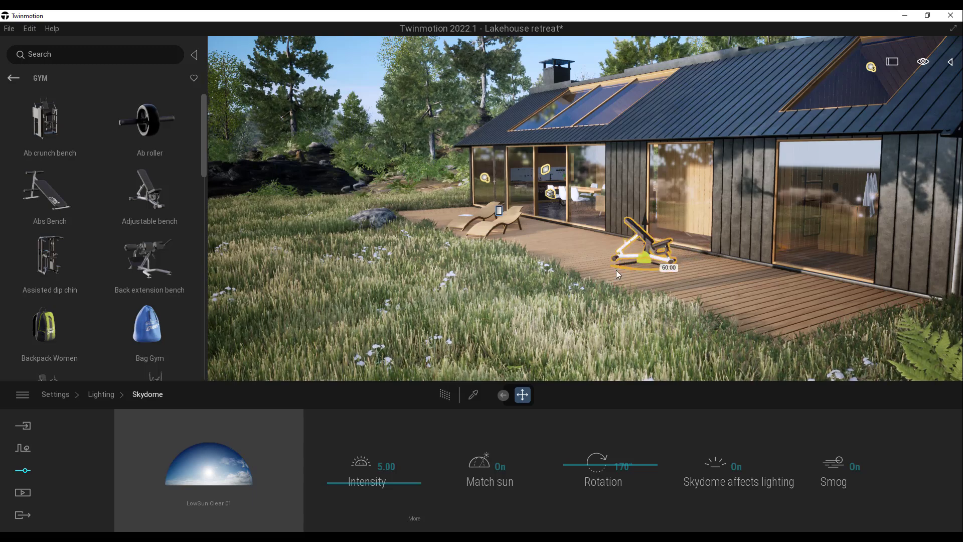
- Bring the bench into close view and move it slightly across the deck in front of the window
{"action": "key", "text": "f"}
{"action": "right_click_drag", "start_coordinate": [500, 274], "coordinate": [602, 310]}
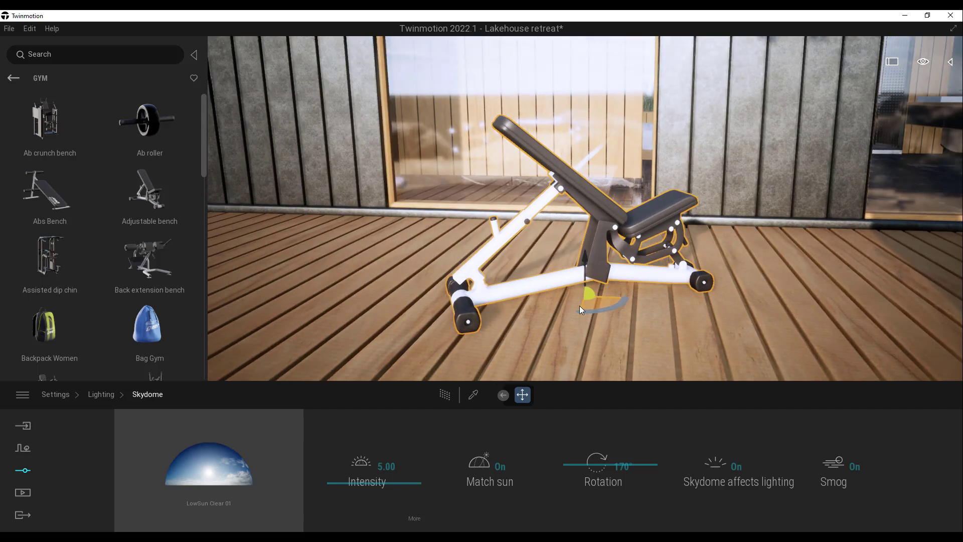
{"action": "left_click_drag", "start_coordinate": [579, 305], "coordinate": [501, 286]}
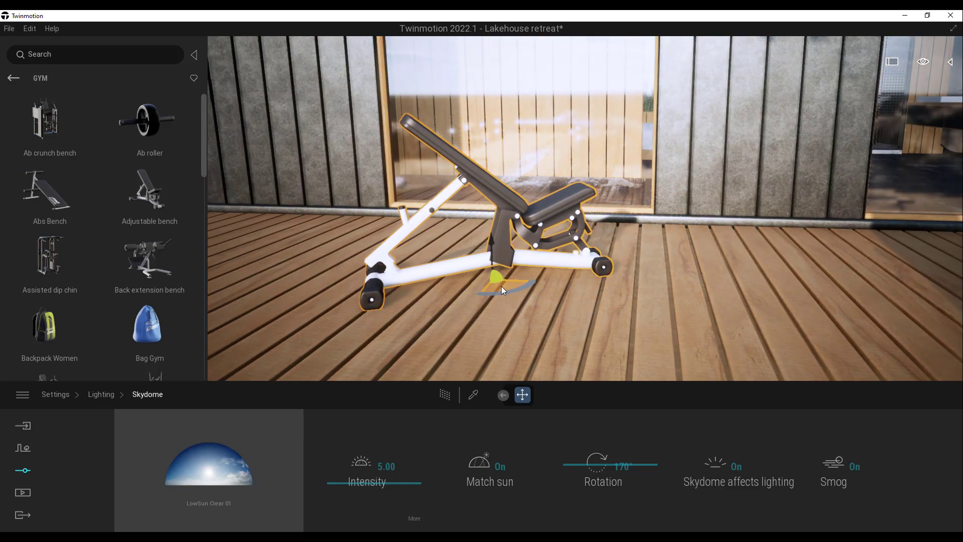
- Place a Box Reflection Probe around the bench and preview the result with the Path Tracer
{"action": "left_click", "coordinate": [14, 78]}
{"action": "left_click", "coordinate": [14, 79]}
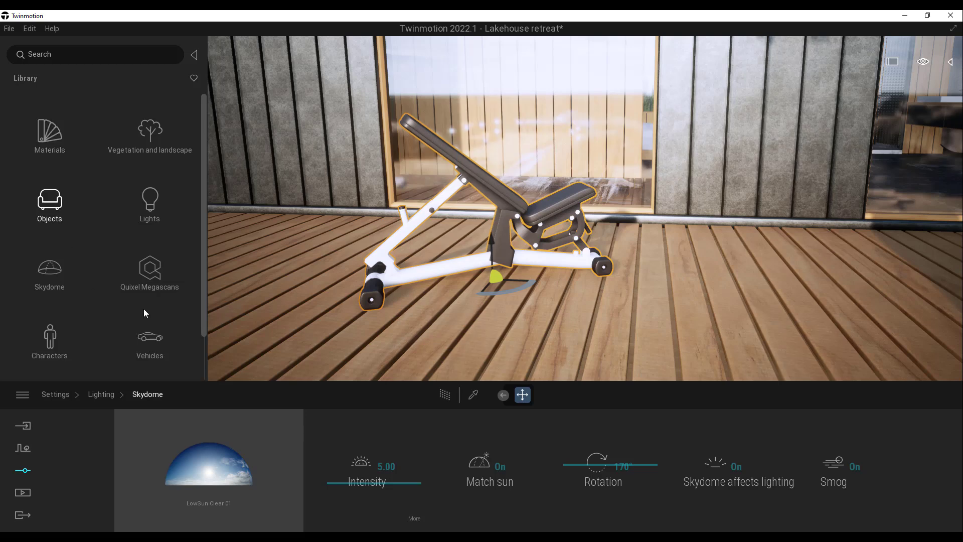
{"action": "scroll", "coordinate": [145, 301], "scroll_direction": "down", "scroll_amount": 2}
{"action": "left_click", "coordinate": [55, 347]}
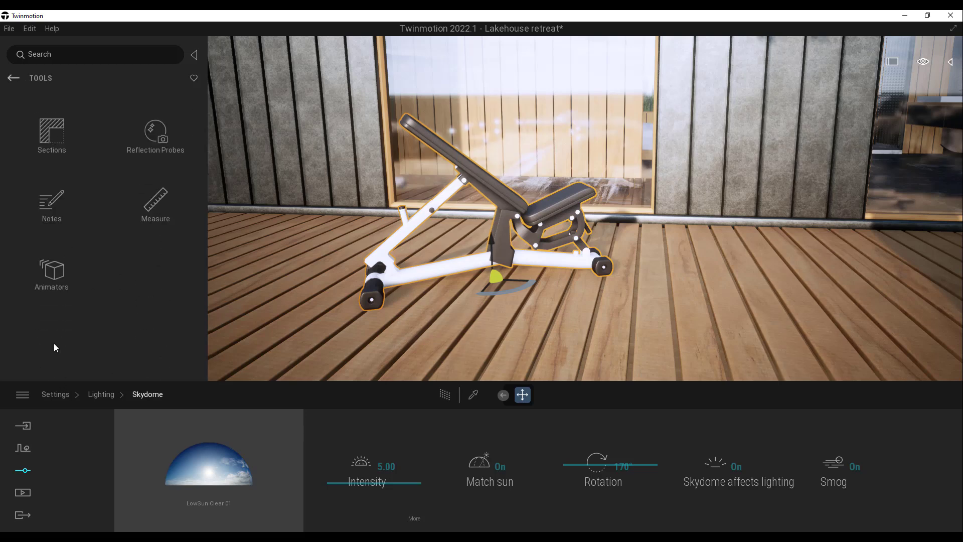
{"action": "left_click", "coordinate": [155, 131]}
{"action": "left_click_drag", "start_coordinate": [145, 119], "coordinate": [262, 166]}
{"action": "left_click_drag", "start_coordinate": [614, 318], "coordinate": [494, 246]}
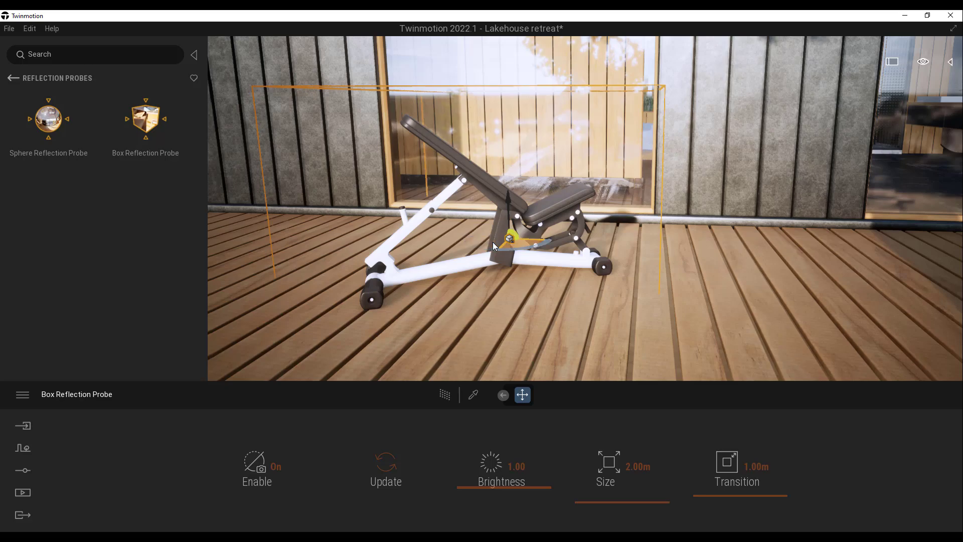
{"action": "key", "text": "Escape"}
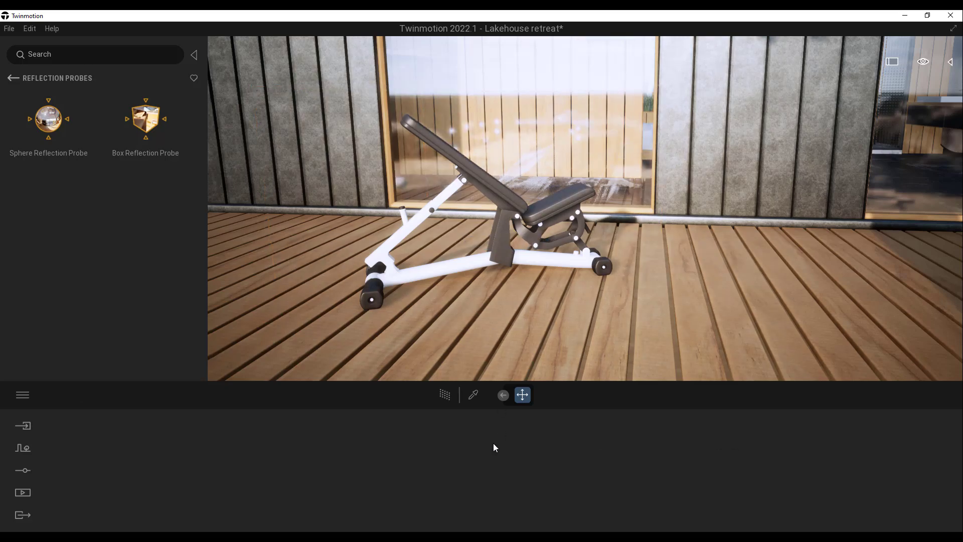
{"action": "left_click", "coordinate": [444, 398]}
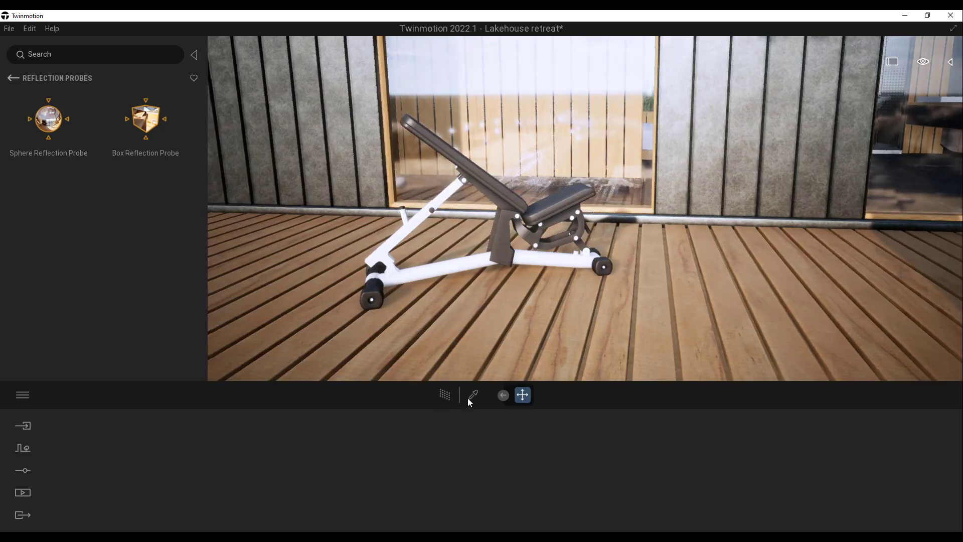
- Pick the bench frame's MI_MetalGlossyGrey material and turn on its Metalness
{"action": "left_click", "coordinate": [473, 397]}
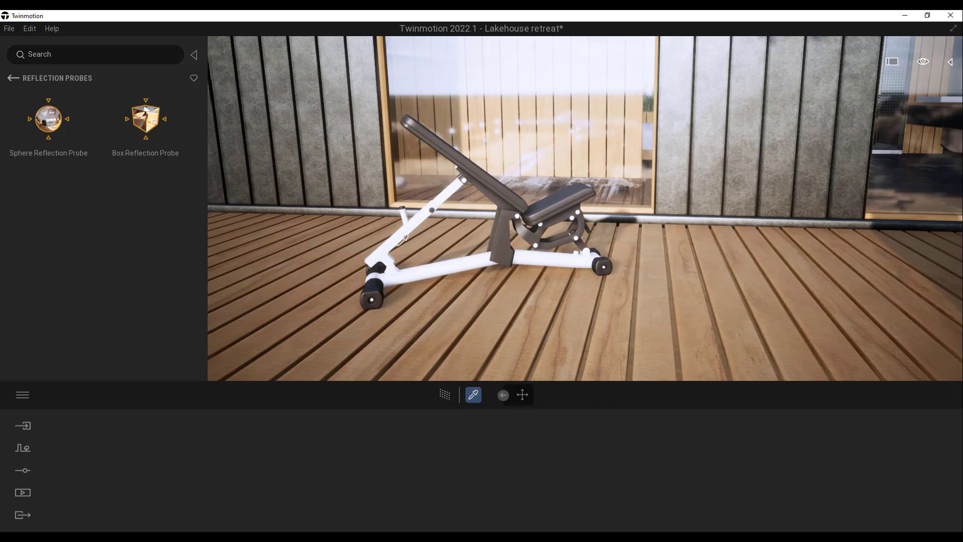
{"action": "left_click", "coordinate": [371, 249]}
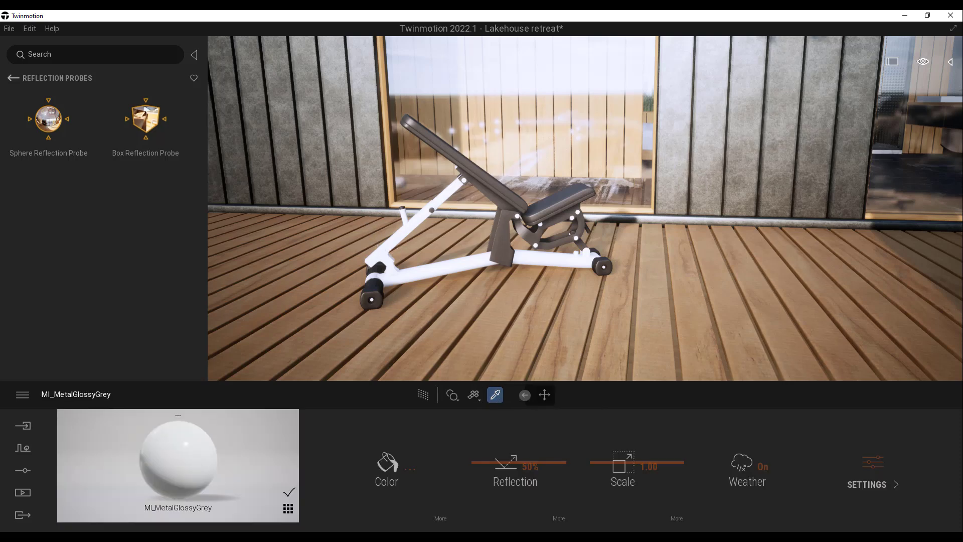
{"action": "left_click", "coordinate": [874, 472]}
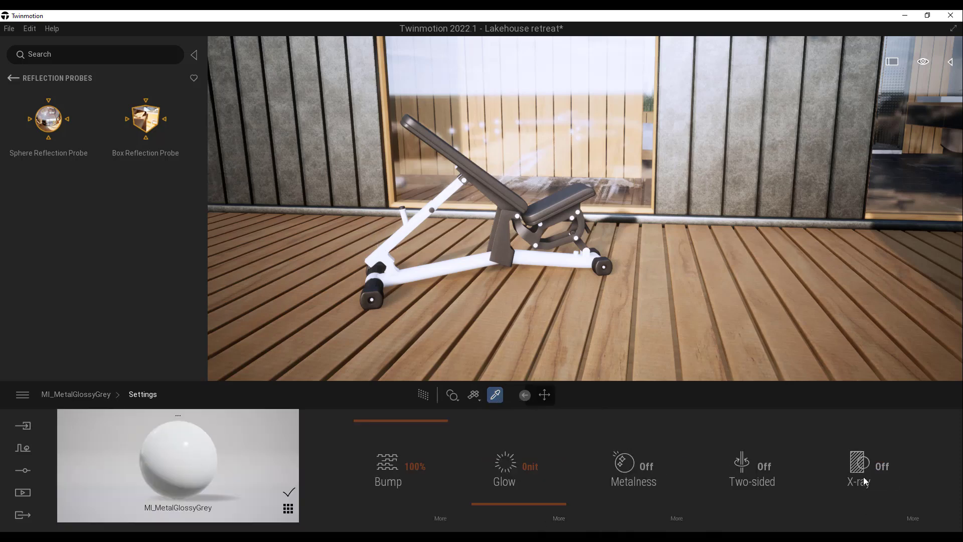
{"action": "left_click", "coordinate": [647, 467]}
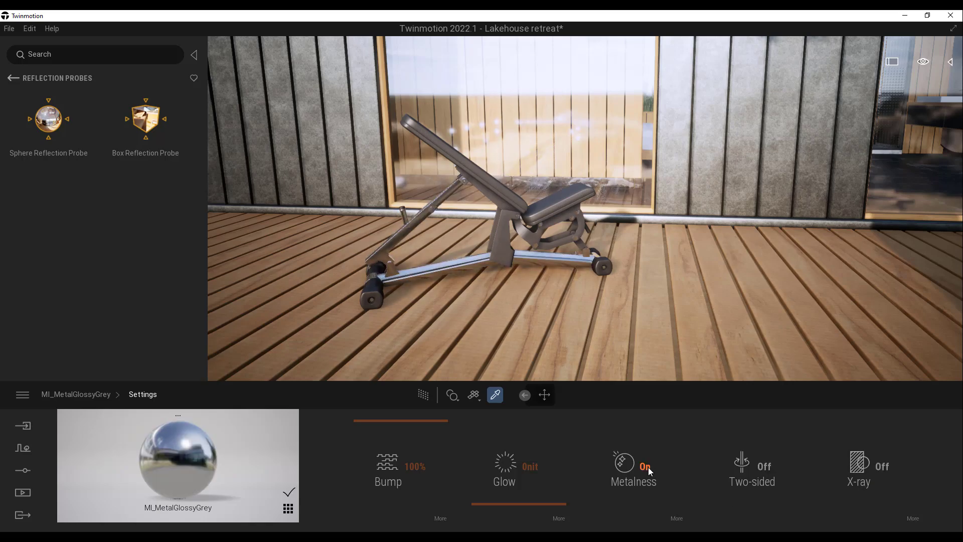
- Preview the metallic bench frame with the Path Tracer, and turn the material's Metalness back off
{"action": "left_click", "coordinate": [424, 395]}
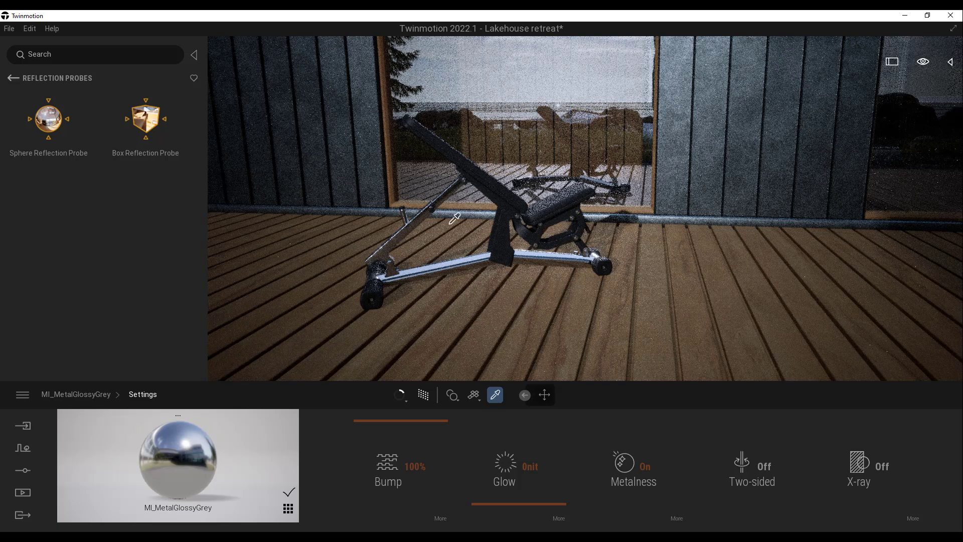
{"action": "left_click", "coordinate": [424, 396]}
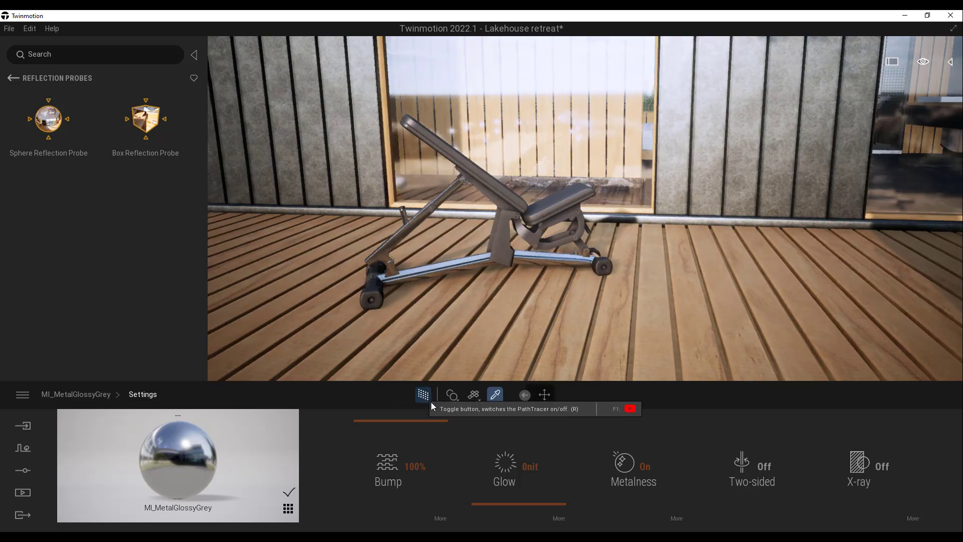
{"action": "left_click", "coordinate": [647, 466]}
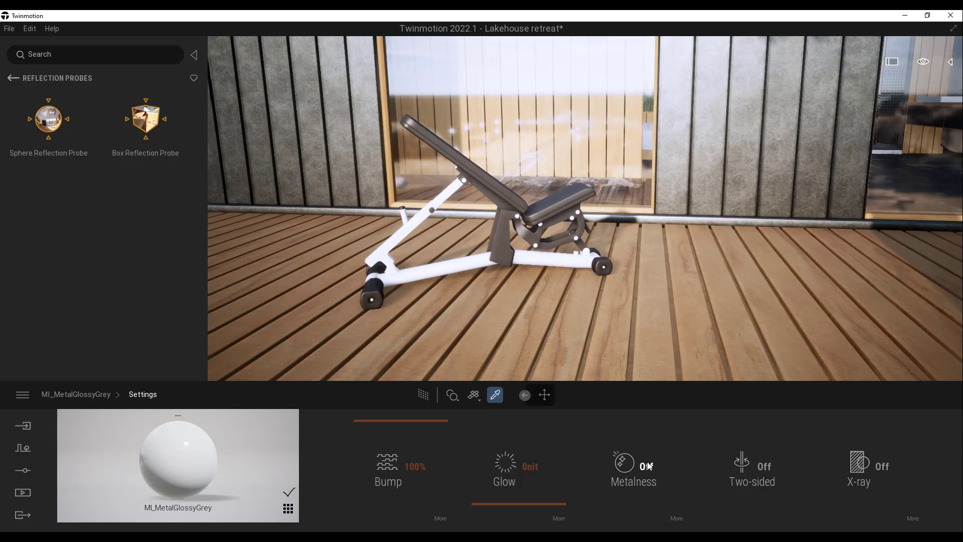
- Select the exercise bench on the deck and delete it from the scene
{"action": "left_click", "coordinate": [14, 80]}
{"action": "left_click", "coordinate": [16, 81]}
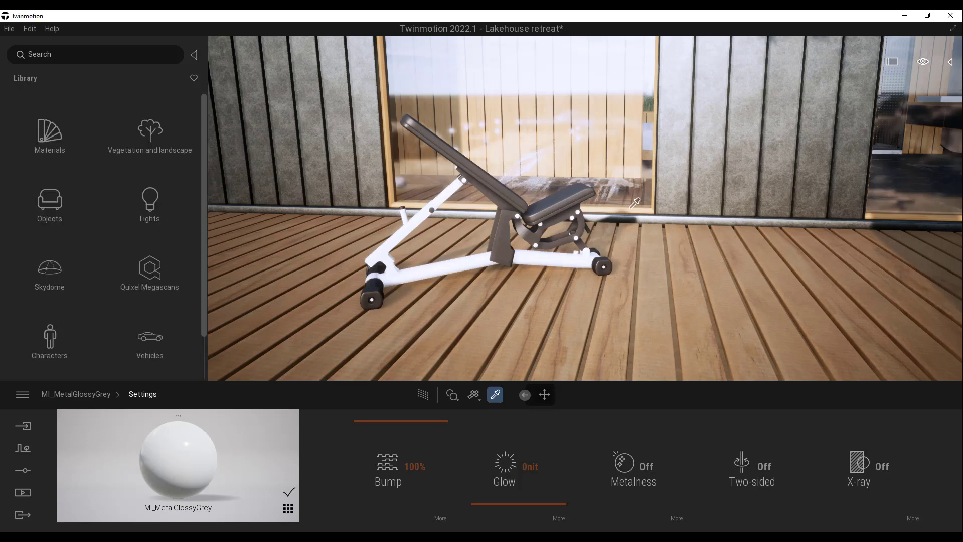
{"action": "scroll", "coordinate": [631, 207], "scroll_direction": "down", "scroll_amount": 5}
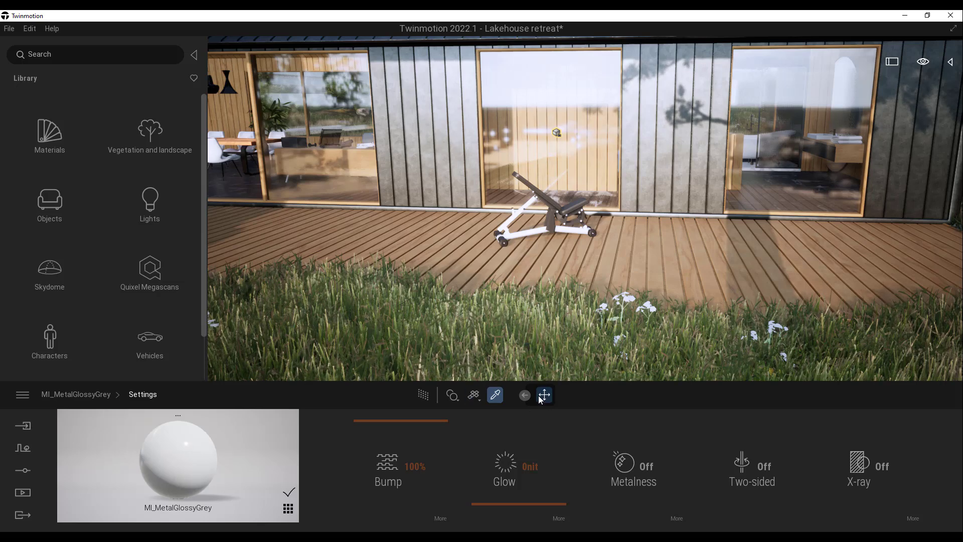
{"action": "left_click", "coordinate": [557, 221]}
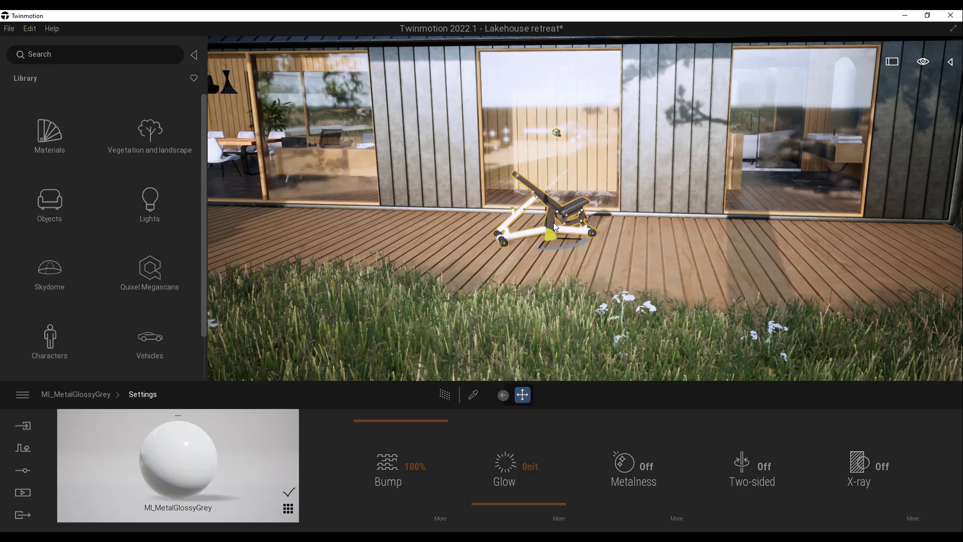
{"action": "key", "text": "Delete"}
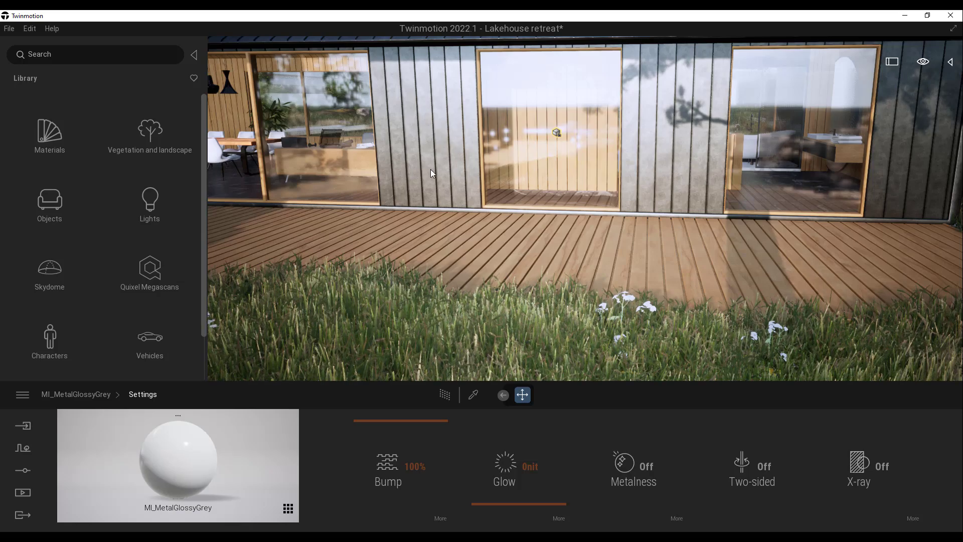
- Place a Spot light from the library on the dining area floor and raise it above the chairs
{"action": "middle_click_drag", "start_coordinate": [369, 169], "coordinate": [526, 214]}
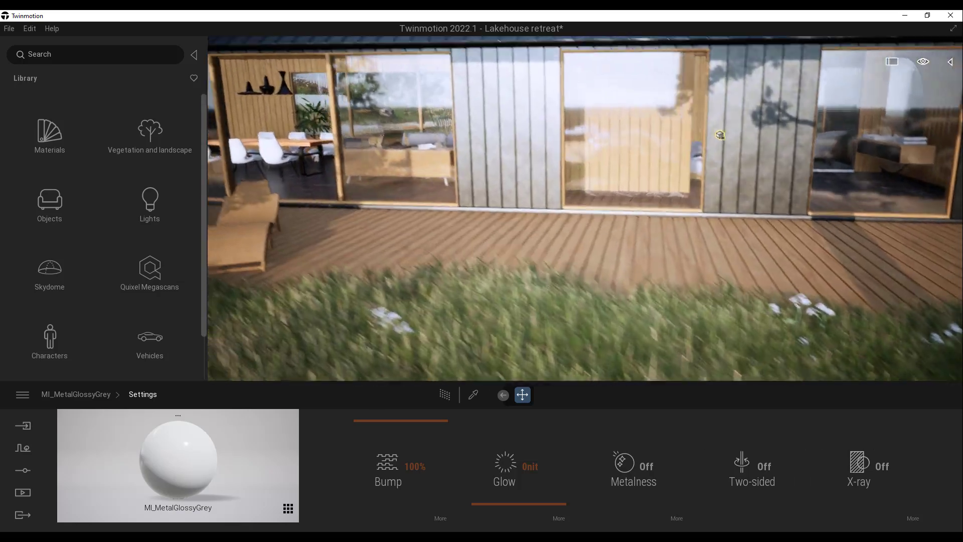
{"action": "scroll", "coordinate": [330, 163], "scroll_direction": "up", "scroll_amount": 5}
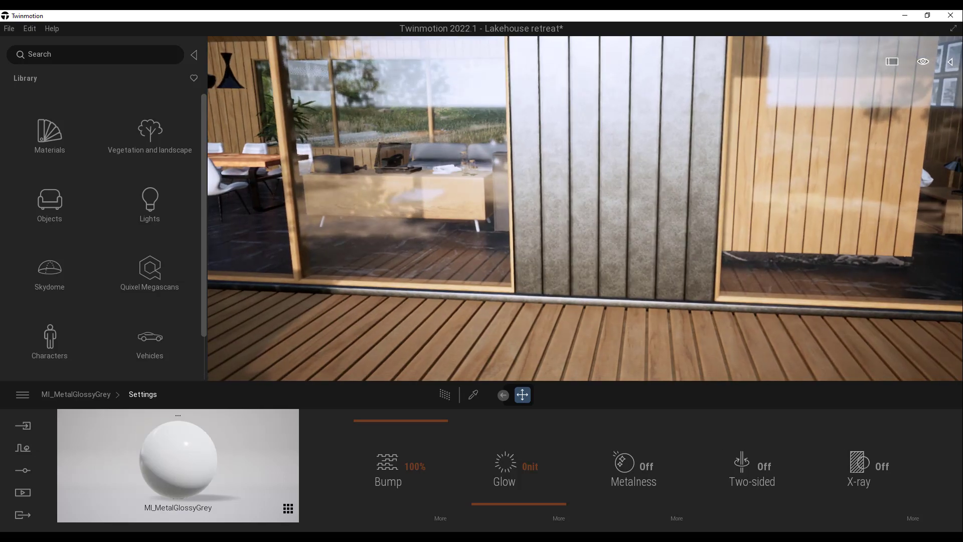
{"action": "scroll", "coordinate": [335, 169], "scroll_direction": "down", "scroll_amount": 3}
{"action": "right_click_drag", "start_coordinate": [335, 169], "coordinate": [221, 146]}
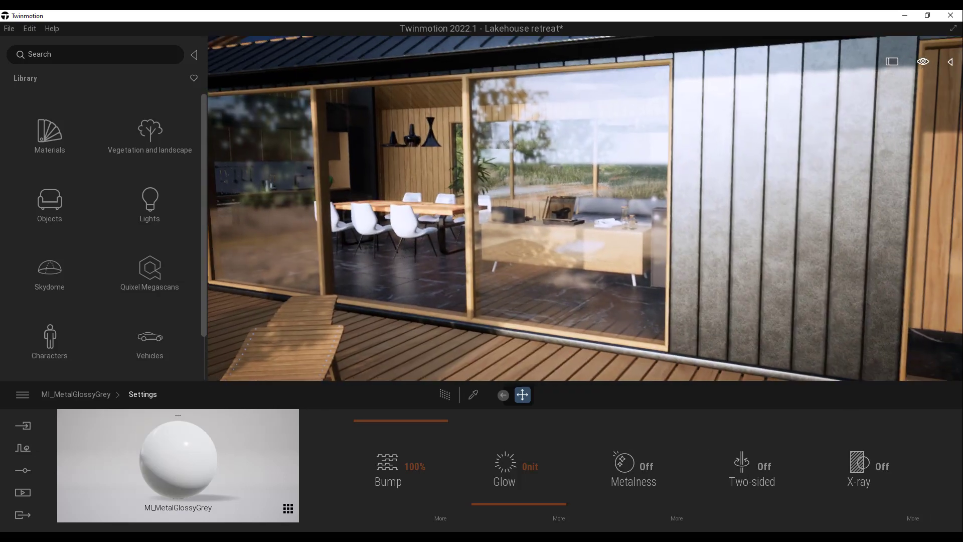
{"action": "left_click", "coordinate": [150, 206]}
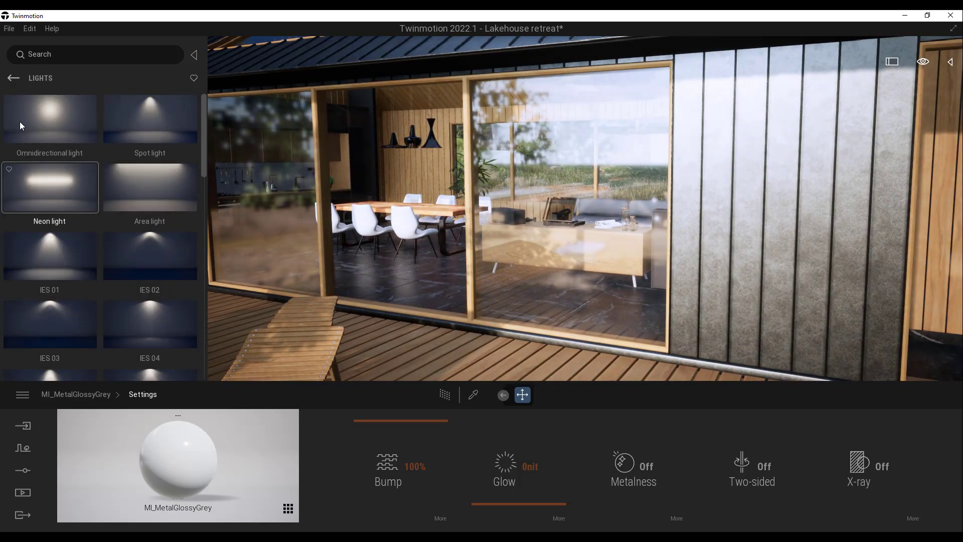
{"action": "left_click_drag", "start_coordinate": [152, 115], "coordinate": [408, 270]}
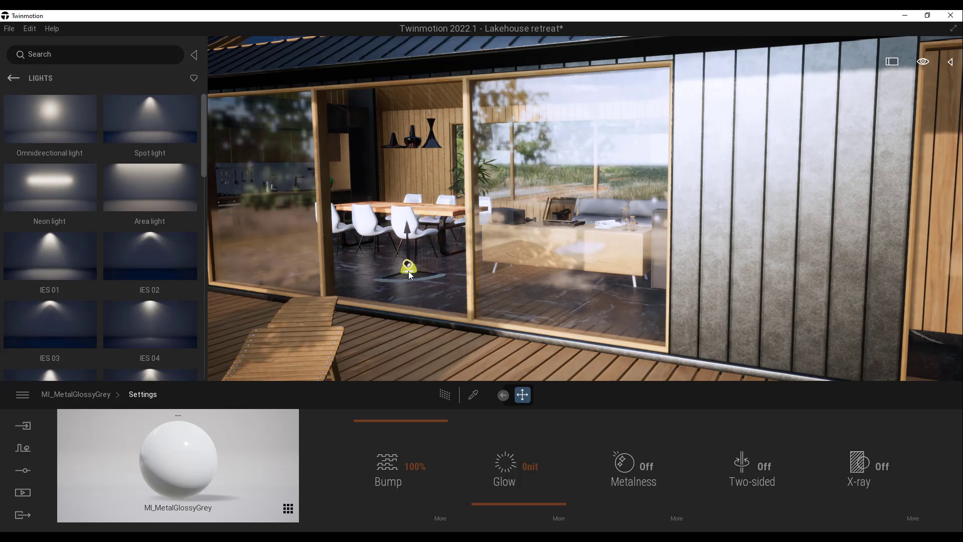
{"action": "left_click_drag", "start_coordinate": [406, 222], "coordinate": [414, 89]}
- Preview the spot light with the Path Tracer, and raise the light higher toward the dining area's ceiling
{"action": "left_click", "coordinate": [445, 395]}
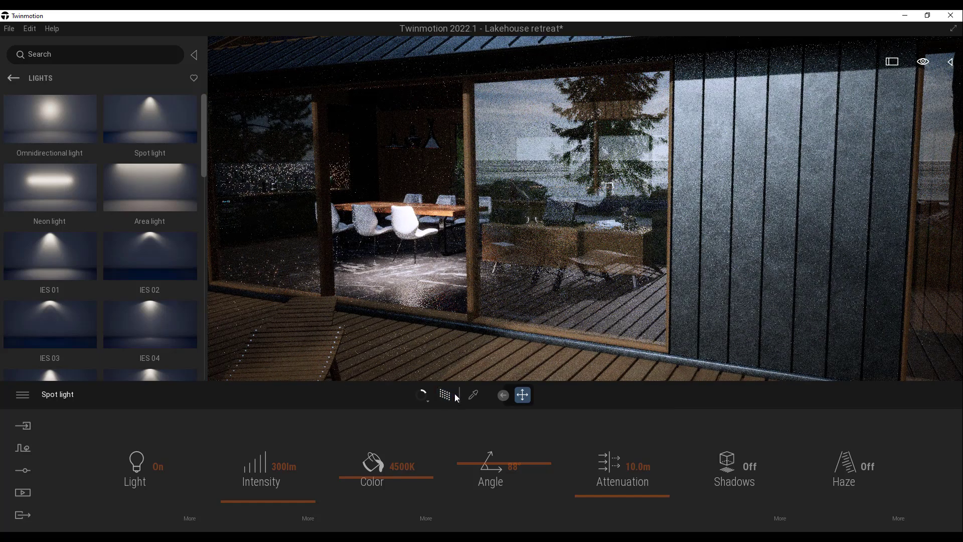
{"action": "left_click", "coordinate": [424, 396]}
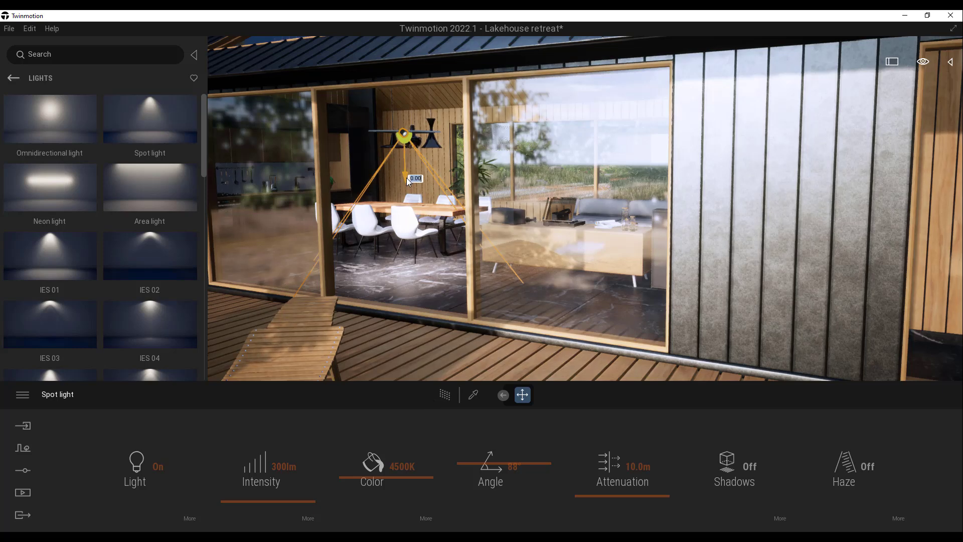
{"action": "left_click_drag", "start_coordinate": [408, 182], "coordinate": [411, 147]}
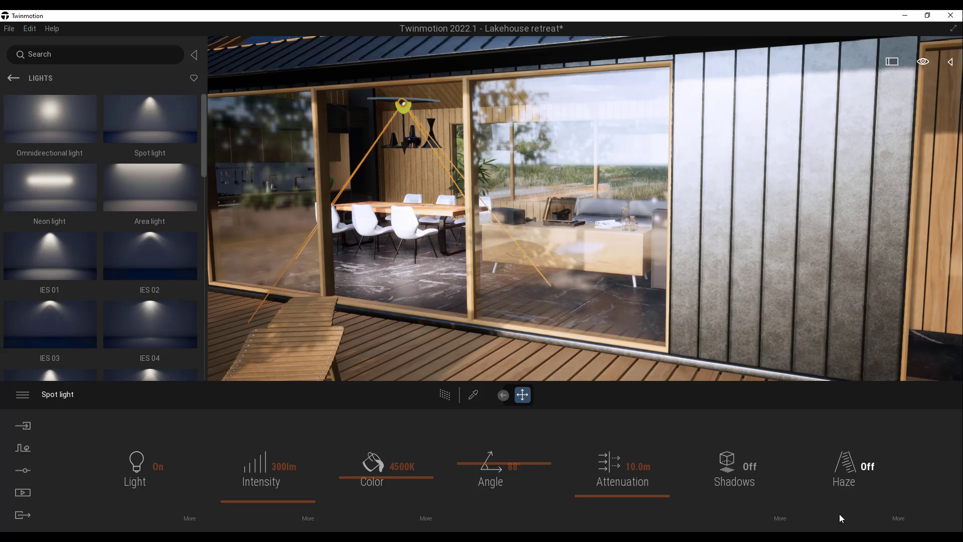
- Turn on the spot light's Haze with an intensity of 23.8%, and enable its Shadows
{"action": "left_click", "coordinate": [868, 466]}
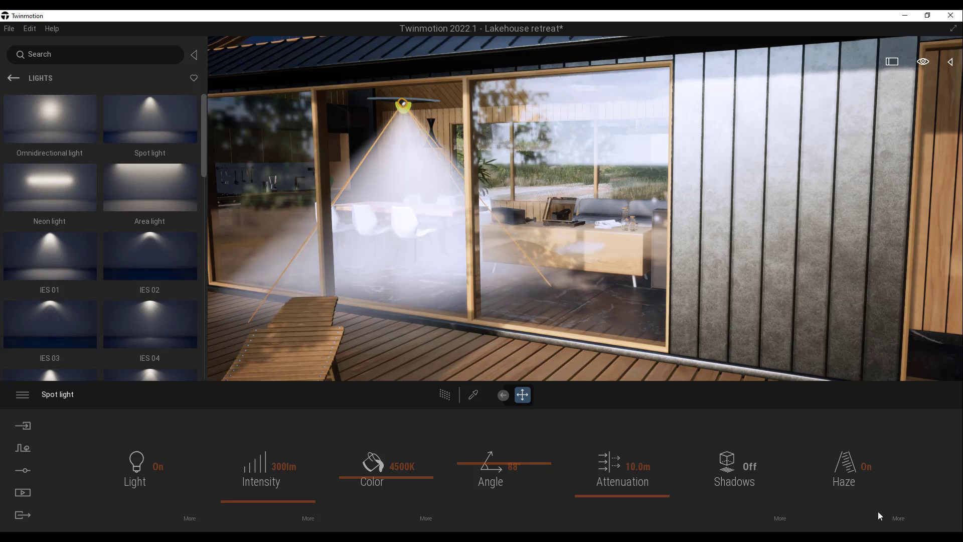
{"action": "left_click", "coordinate": [897, 519]}
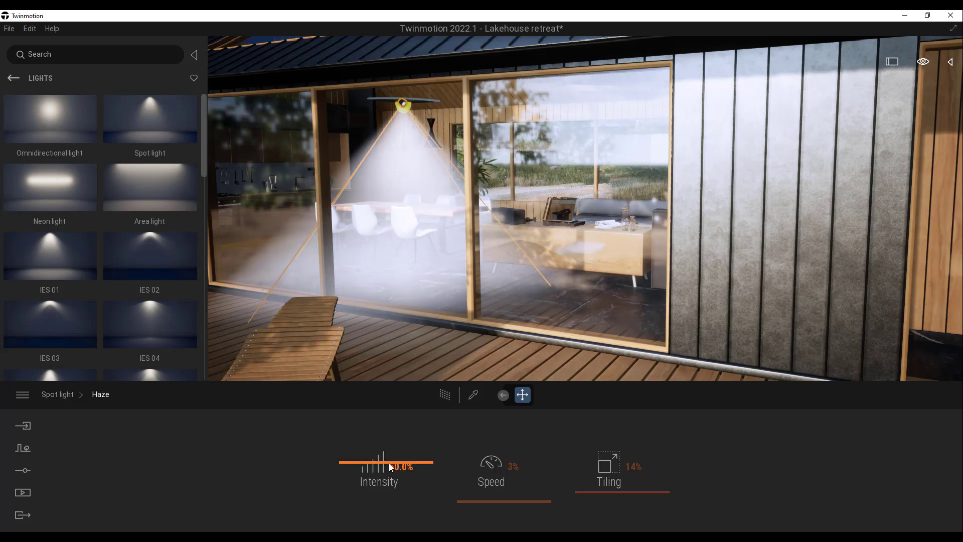
{"action": "mouse_move", "coordinate": [390, 462]}
{"action": "left_mouse_down"}
{"action": "mouse_move", "coordinate": [366, 481]}
{"action": "mouse_move", "coordinate": [389, 481]}
{"action": "left_mouse_up"}
{"action": "mouse_move", "coordinate": [503, 401]}
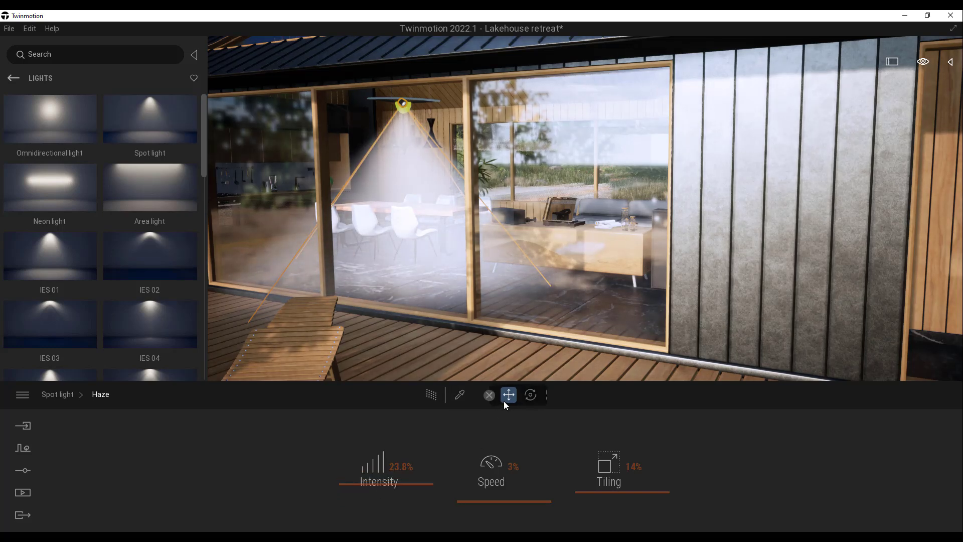
{"action": "left_click", "coordinate": [64, 395]}
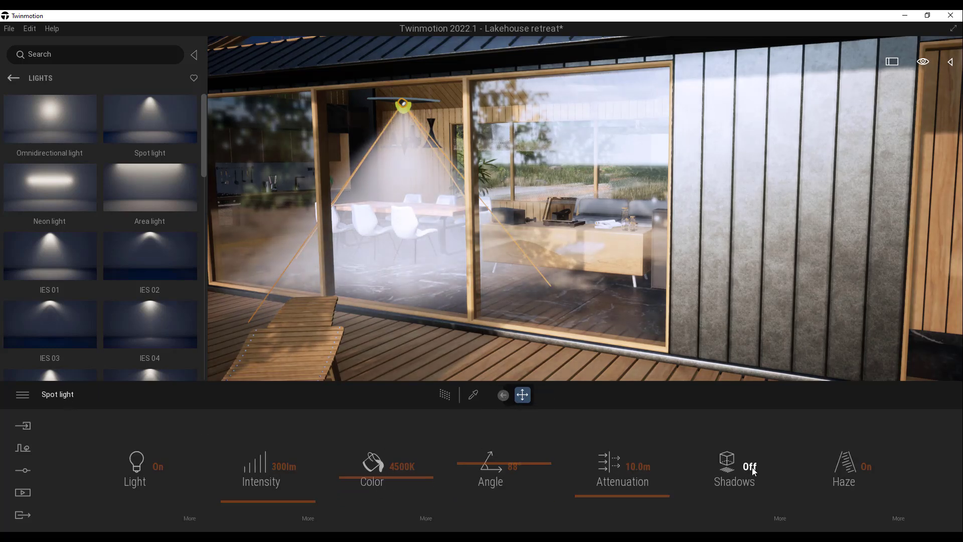
- Preview the hazy spot light with the Path Tracer, and delete the light from the scene
{"action": "left_click", "coordinate": [444, 395]}
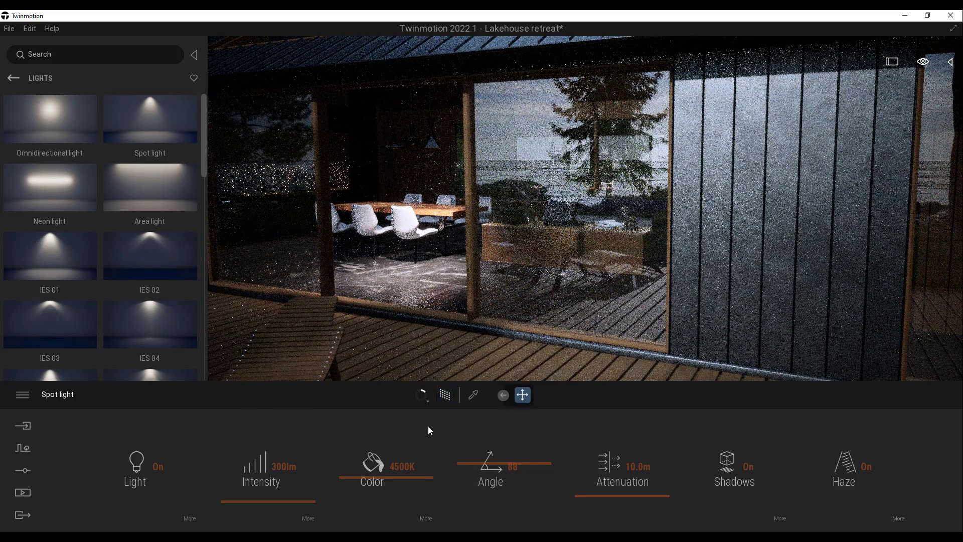
{"action": "left_click", "coordinate": [444, 395]}
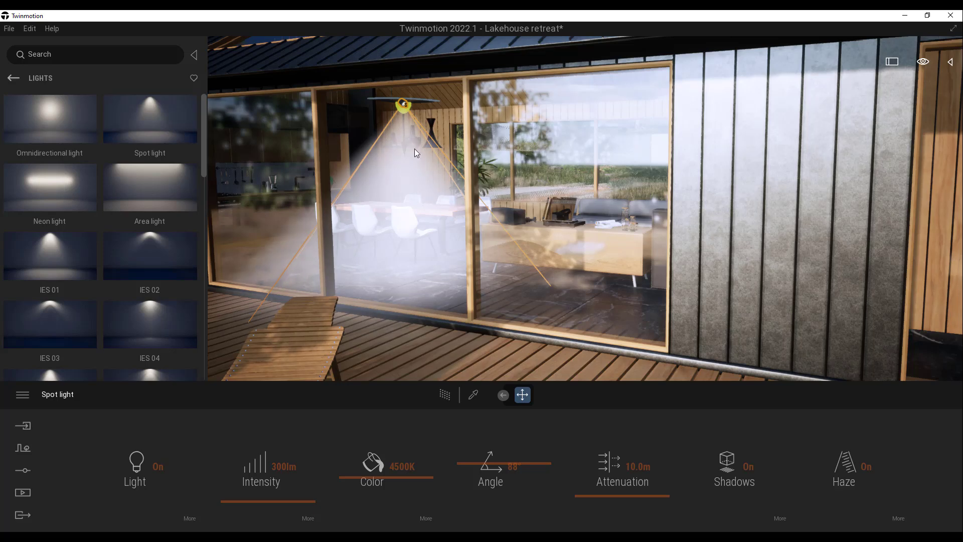
{"action": "key", "text": "Delete"}
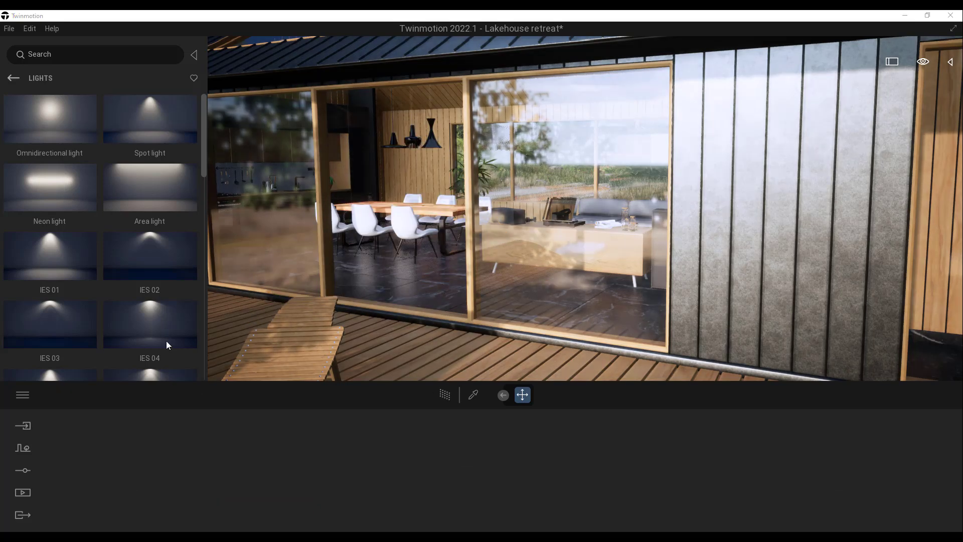
- Examine the material categories available in the library
{"action": "left_click", "coordinate": [11, 78]}
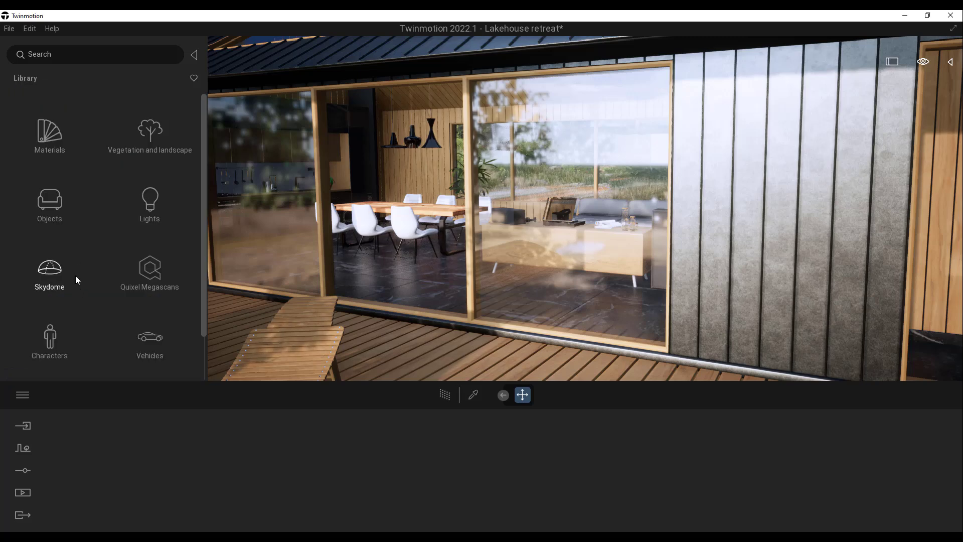
{"action": "left_click", "coordinate": [51, 140]}
{"action": "scroll", "coordinate": [131, 276], "scroll_direction": "down", "scroll_amount": 3}
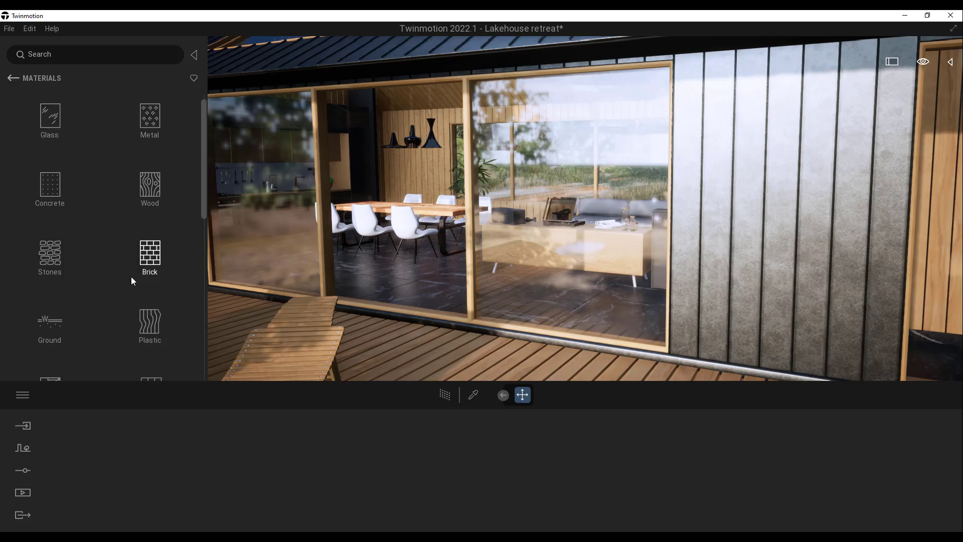
{"action": "scroll", "coordinate": [131, 251], "scroll_direction": "down", "scroll_amount": 5}
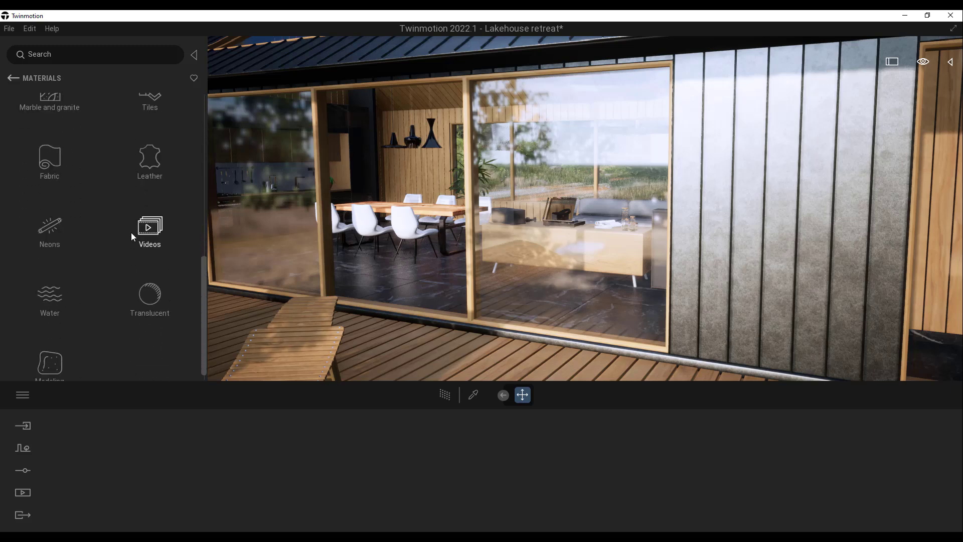
{"action": "scroll", "coordinate": [131, 148], "scroll_direction": "up", "scroll_amount": 4}
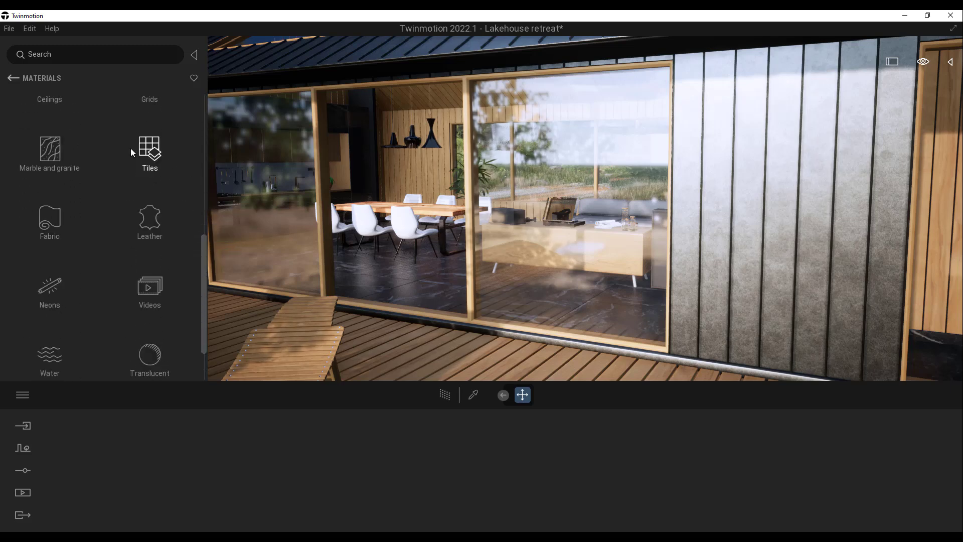
{"action": "scroll", "coordinate": [132, 152], "scroll_direction": "up", "scroll_amount": 3}
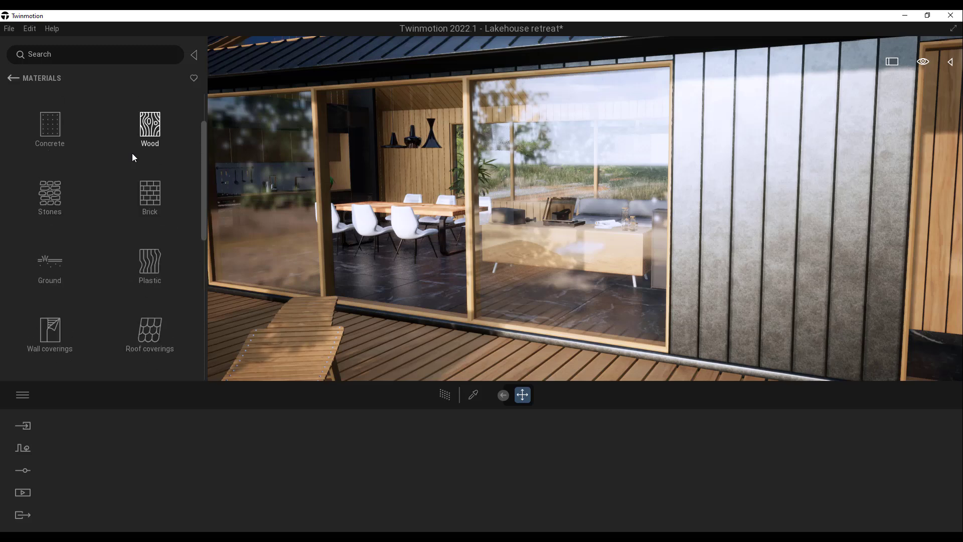
- Apply the MoAf Cloudy 04 skydome from the Morning and Afternoon collection and set its rotation to 88°
{"action": "left_click", "coordinate": [13, 78]}
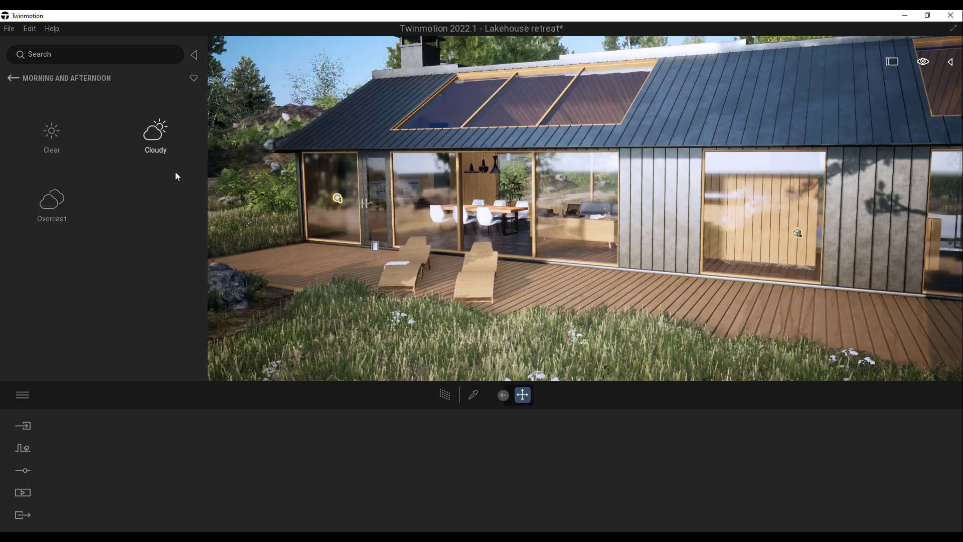
{"action": "left_click", "coordinate": [155, 131]}
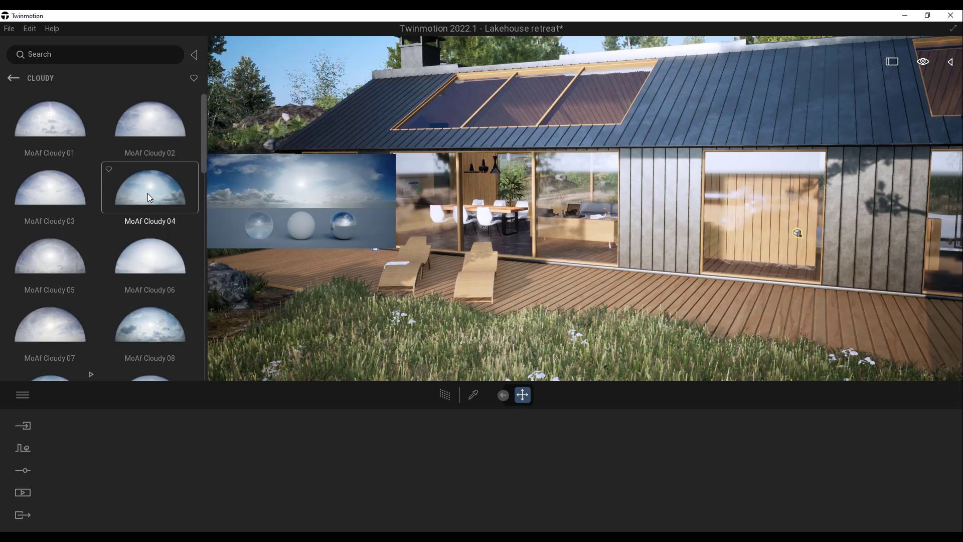
{"action": "left_click_drag", "start_coordinate": [147, 194], "coordinate": [274, 131]}
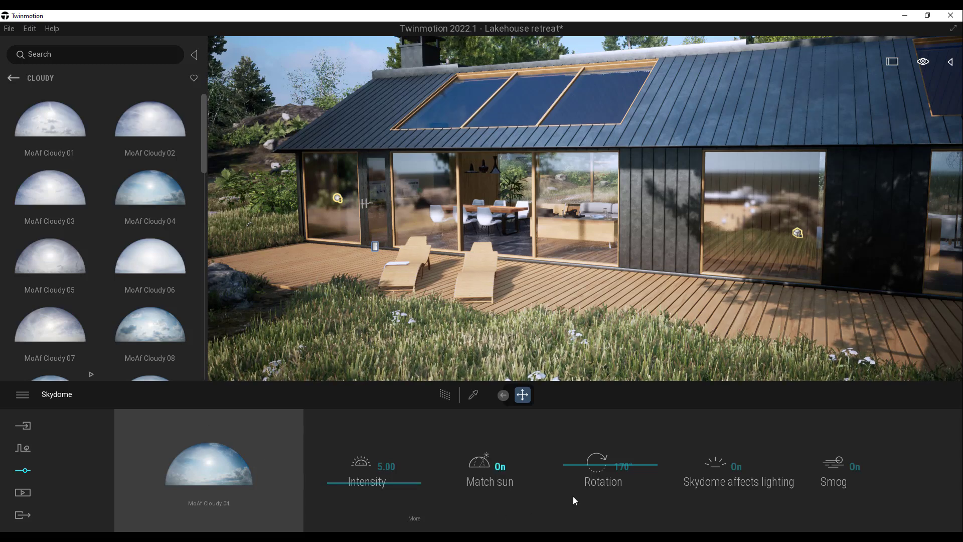
{"action": "left_click_drag", "start_coordinate": [607, 463], "coordinate": [429, 395]}
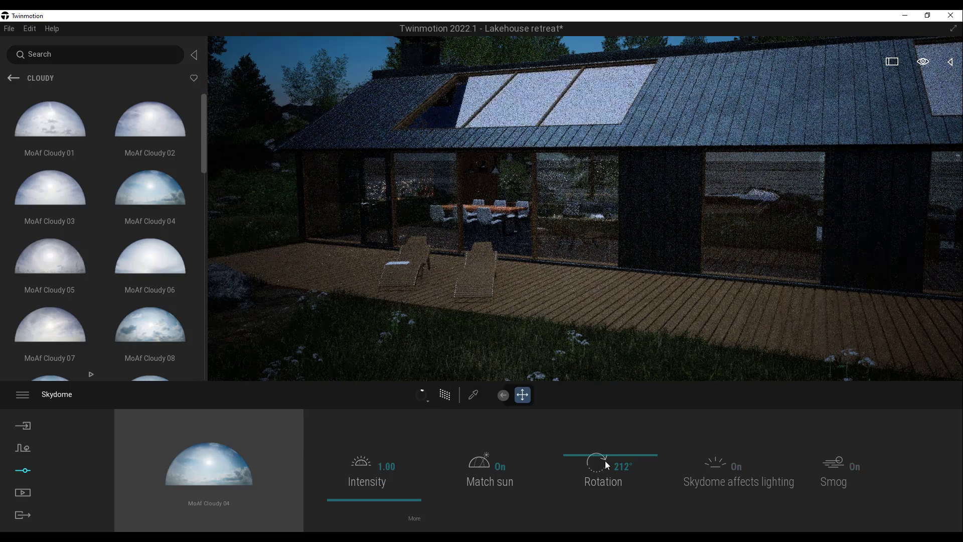
{"action": "left_click_drag", "start_coordinate": [605, 457], "coordinate": [586, 471]}
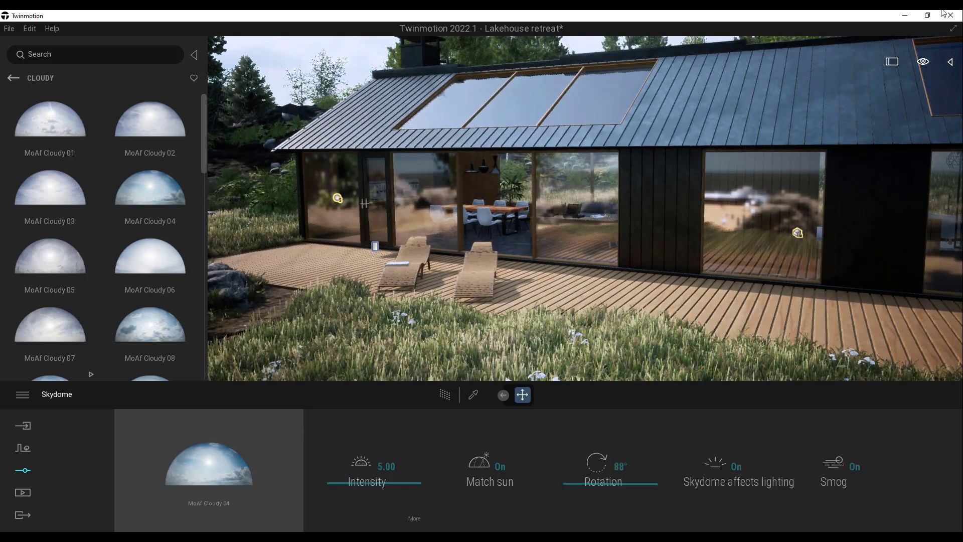
- Adjust the time of day for the lakehouse scene while the skydome is active
{"action": "left_click", "coordinate": [928, 66]}
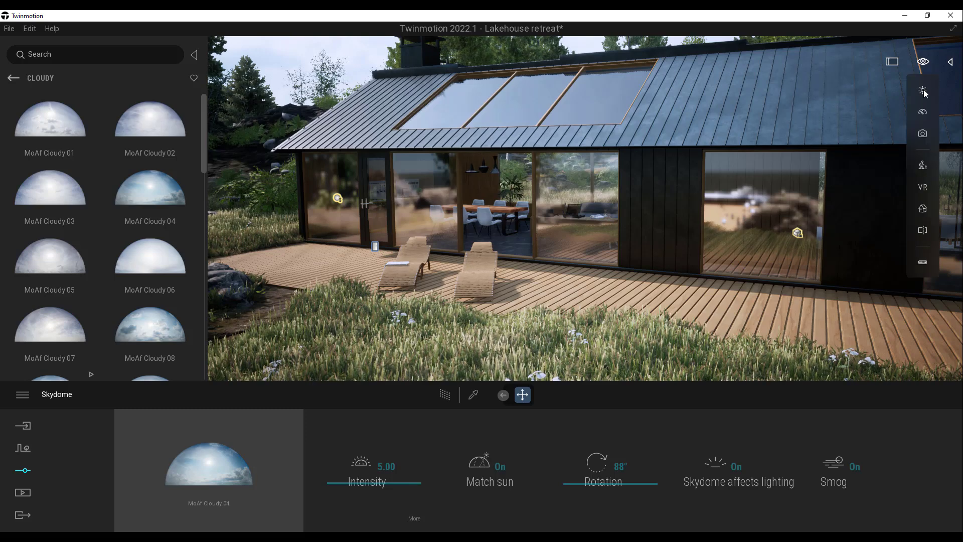
{"action": "mouse_move", "coordinate": [923, 89]}
{"action": "left_click_drag", "start_coordinate": [872, 144], "coordinate": [865, 89]}
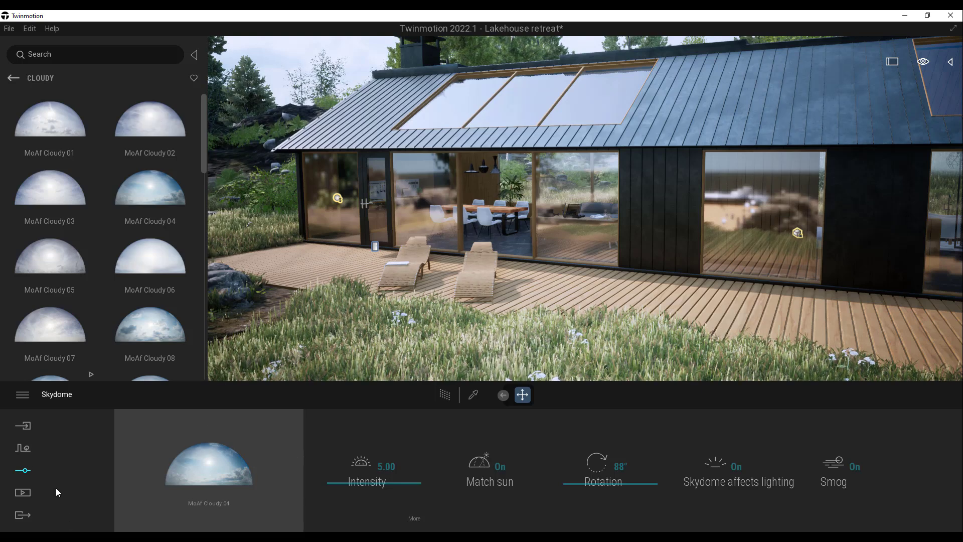
- Turn off the skydome in the scene's lighting settings
{"action": "left_click", "coordinate": [24, 470]}
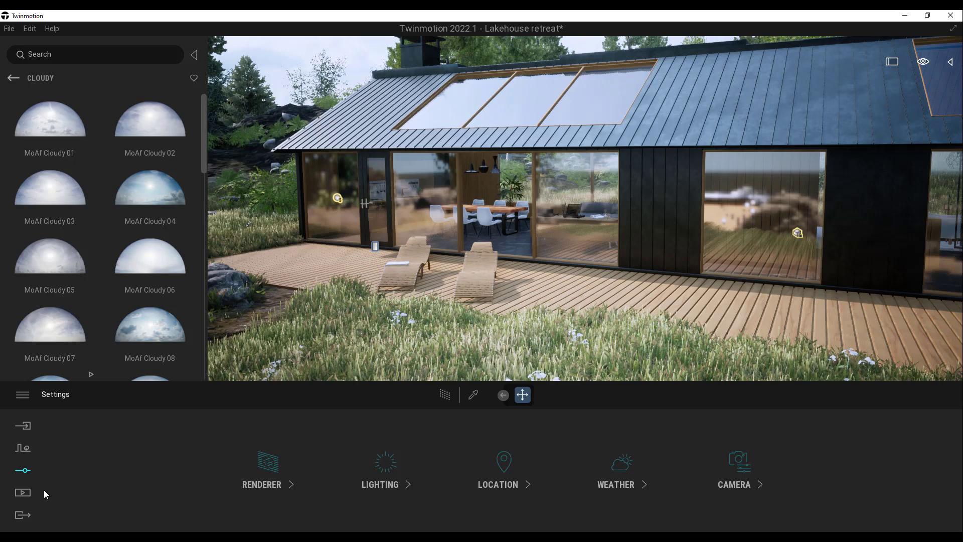
{"action": "left_click", "coordinate": [386, 466]}
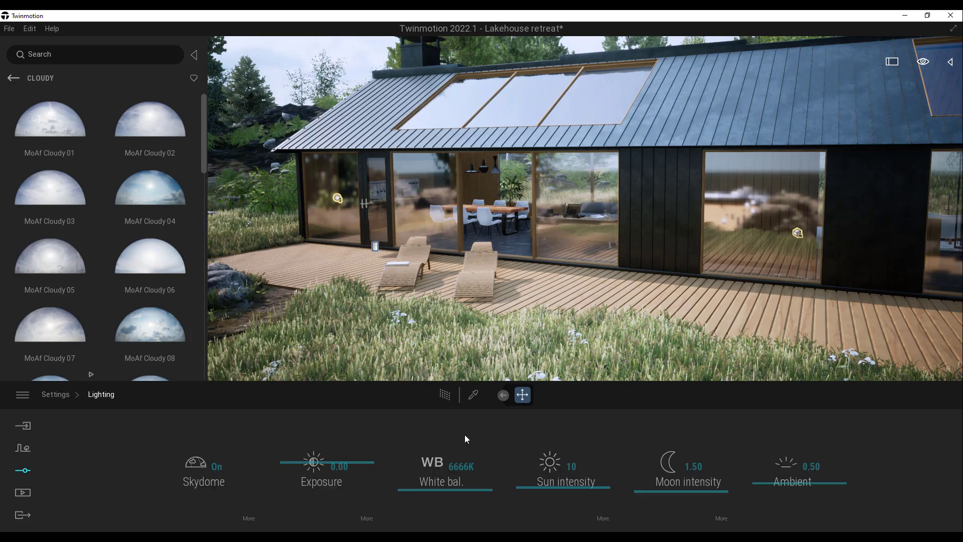
{"action": "left_click", "coordinate": [217, 465]}
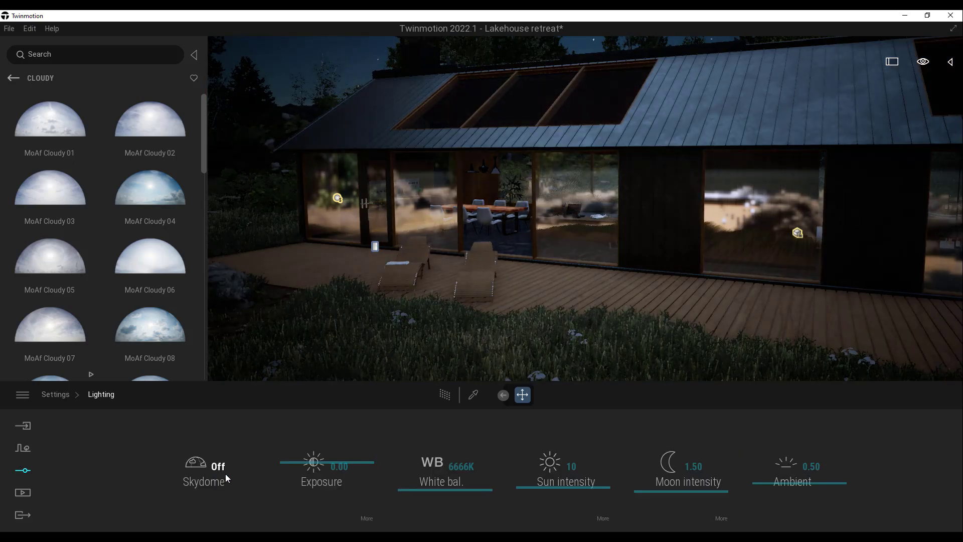
- Set the lakehouse scene's time of day to 08:58 and enable the Path Tracer
{"action": "left_click", "coordinate": [925, 62]}
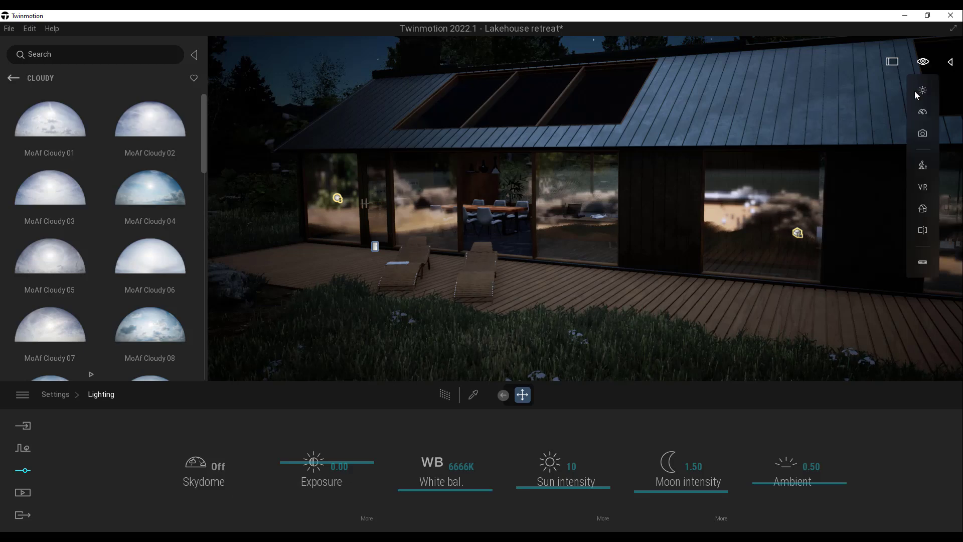
{"action": "left_click", "coordinate": [924, 91]}
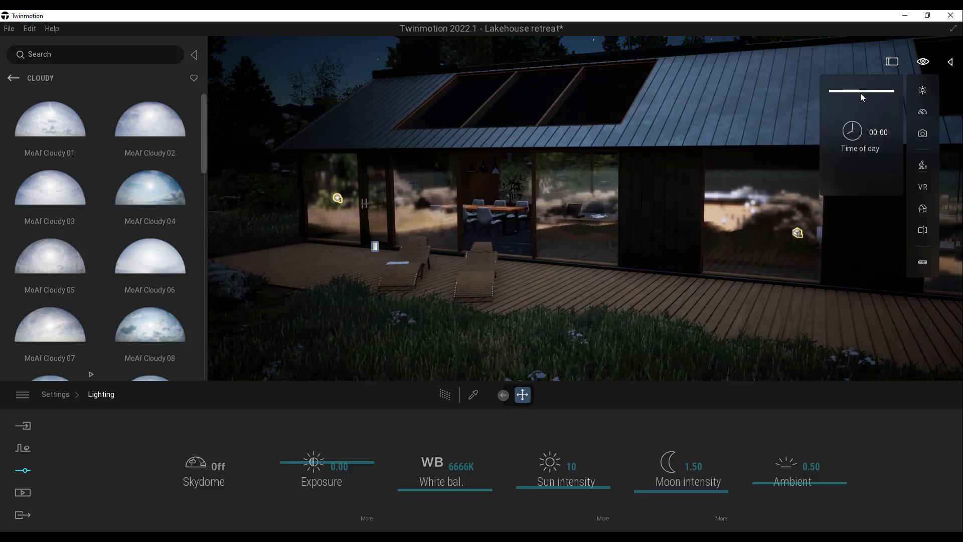
{"action": "left_click_drag", "start_coordinate": [863, 105], "coordinate": [861, 125]}
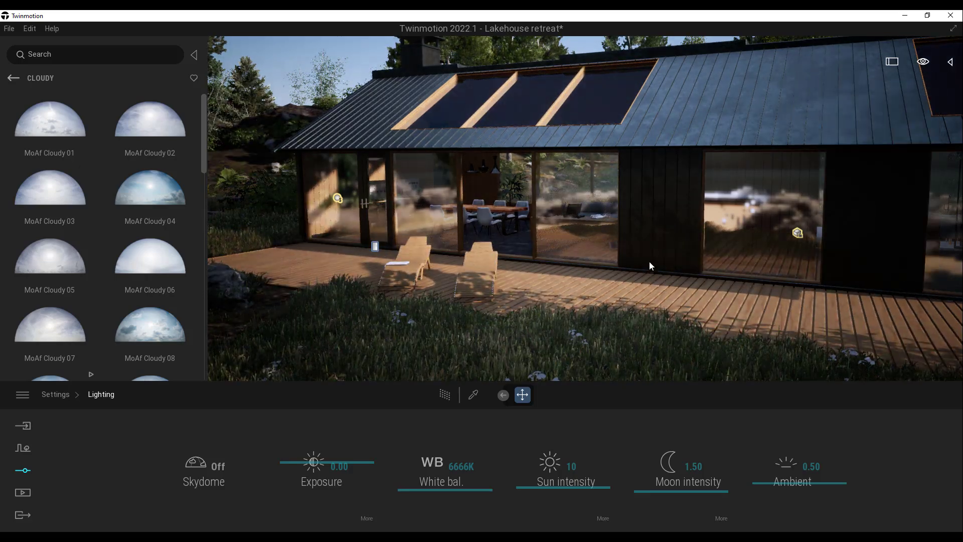
{"action": "middle_click_drag", "start_coordinate": [660, 291], "coordinate": [599, 246], "text": "shift"}
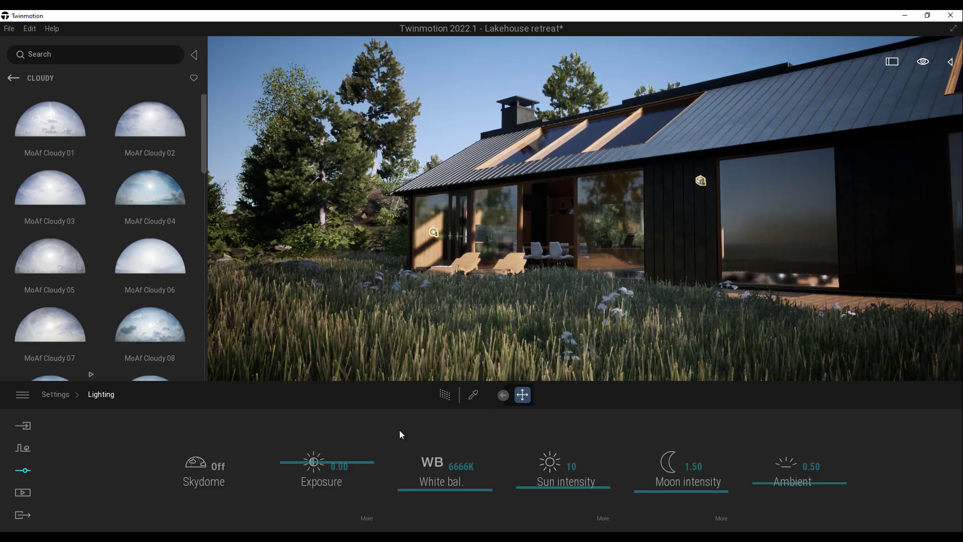
{"action": "left_click", "coordinate": [446, 394]}
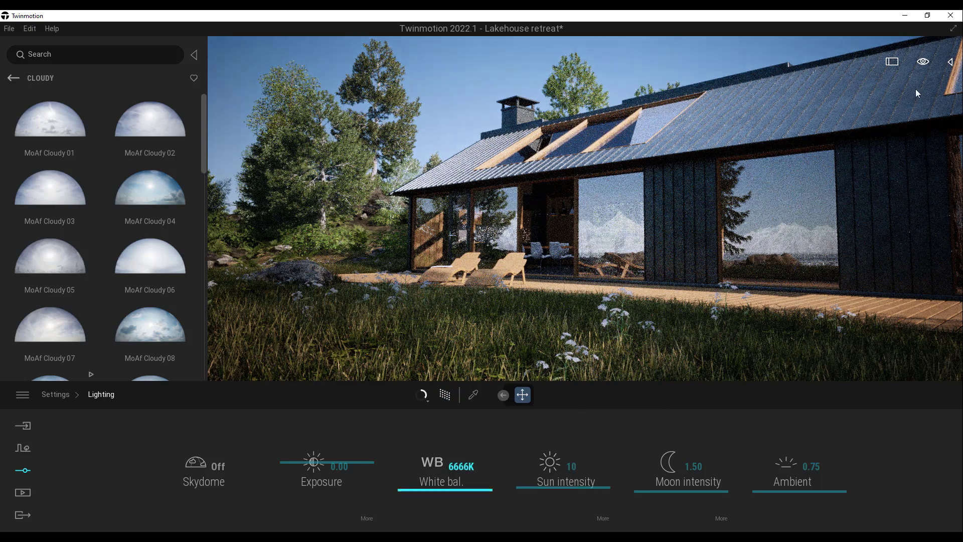
- Try different times of day on the path-traced lakehouse view
{"action": "mouse_move", "coordinate": [927, 69]}
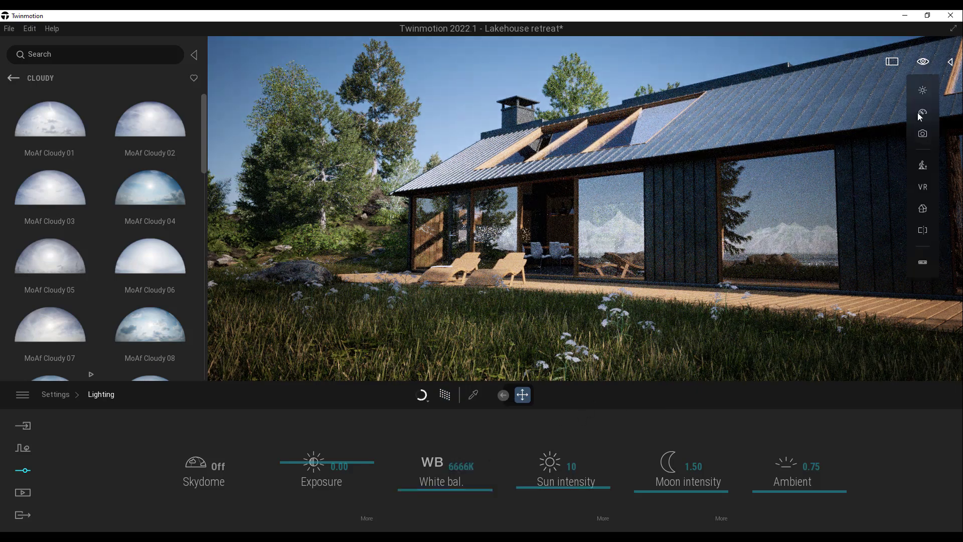
{"action": "mouse_move", "coordinate": [924, 109]}
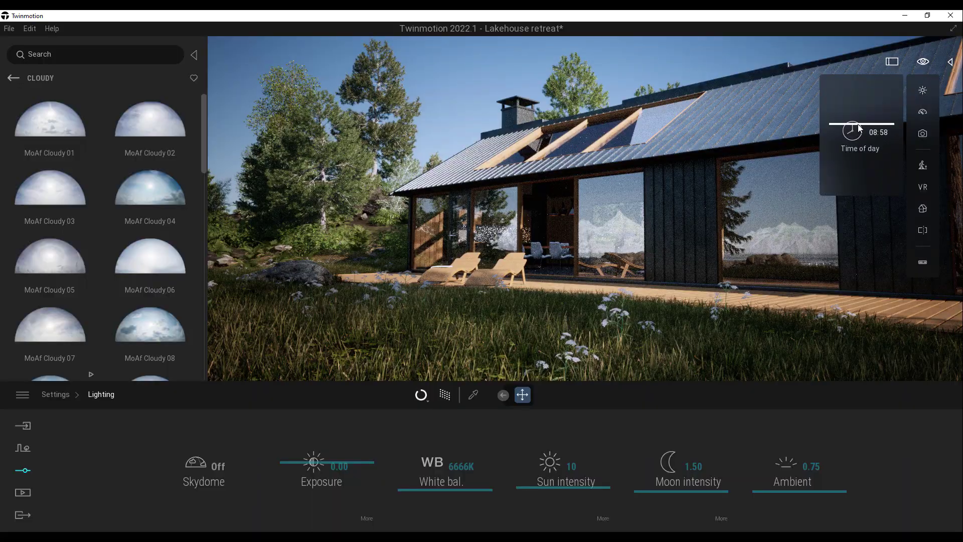
{"action": "left_click_drag", "start_coordinate": [860, 132], "coordinate": [864, 167]}
{"action": "left_click_drag", "start_coordinate": [866, 175], "coordinate": [858, 123]}
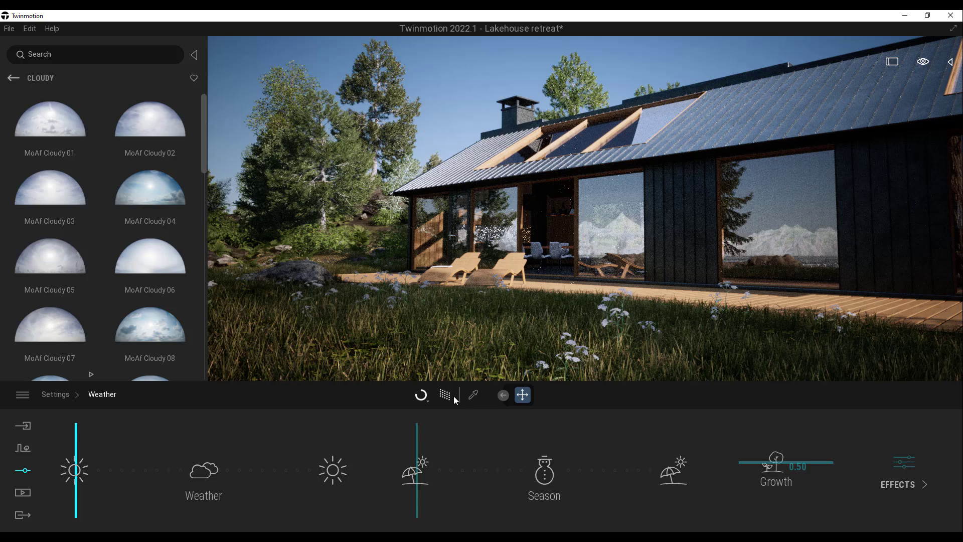
- Shift the weather partway from sunny toward cloudy in real-time mode and re-enable the Path Tracer
{"action": "left_click", "coordinate": [445, 395]}
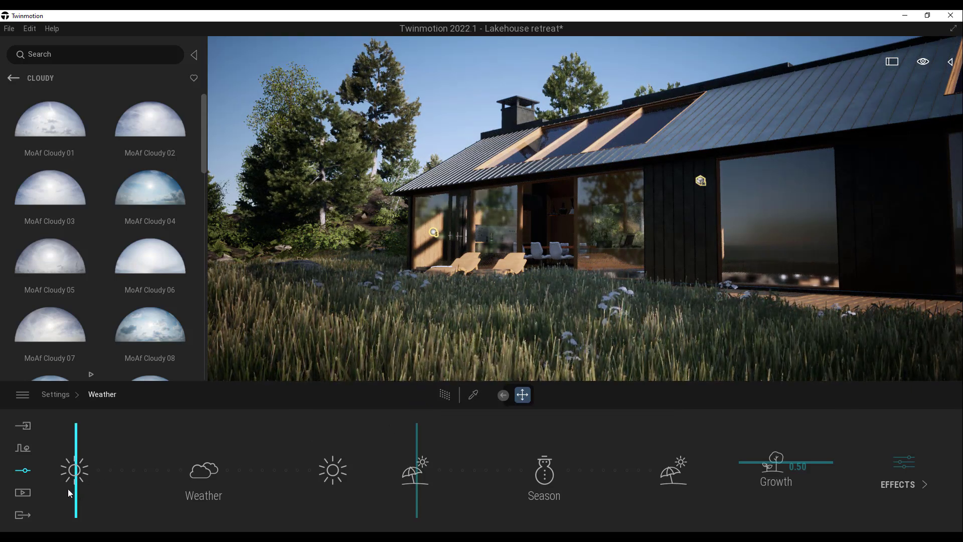
{"action": "left_click_drag", "start_coordinate": [70, 492], "coordinate": [132, 492]}
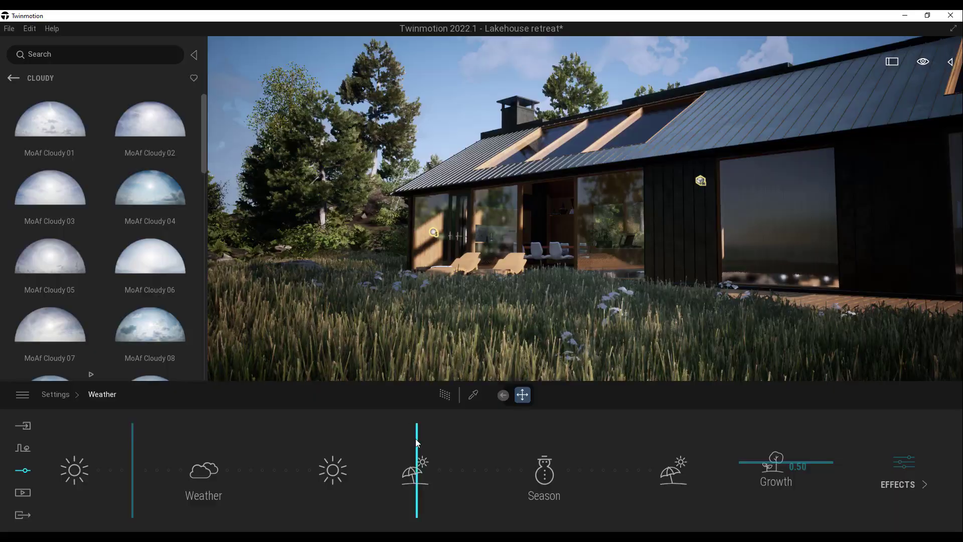
{"action": "key", "text": "r"}
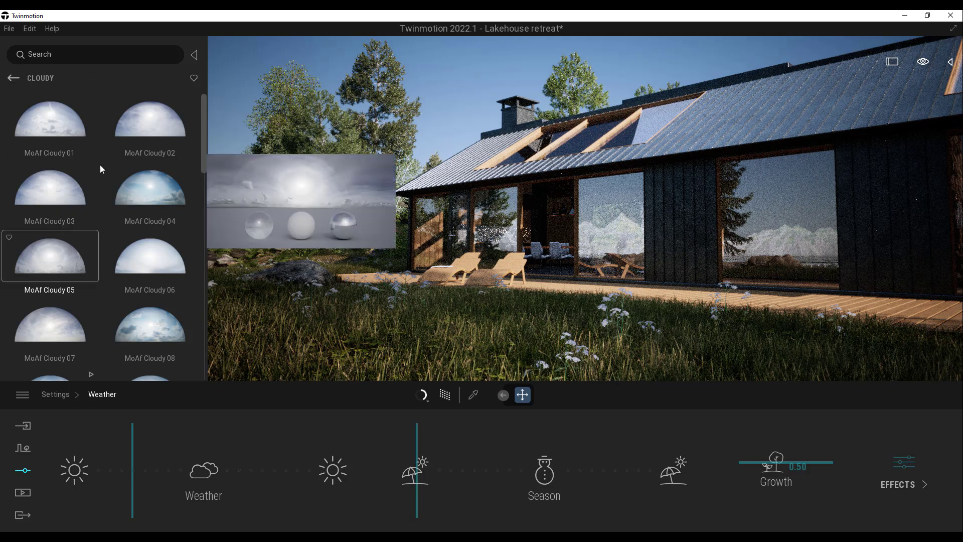
- Open the Clear skydome collection in the library and examine the path-traced sky around the lakehouse
{"action": "scroll", "coordinate": [103, 223], "scroll_direction": "down", "scroll_amount": 3}
{"action": "scroll", "coordinate": [97, 219], "scroll_direction": "down", "scroll_amount": 3}
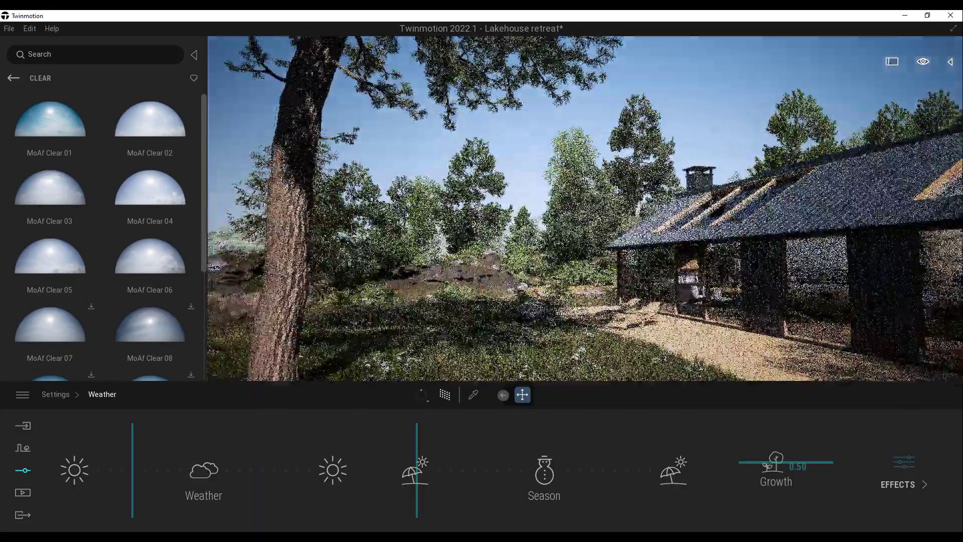
{"action": "middle_click_drag", "start_coordinate": [590, 271], "coordinate": [624, 260], "text": "shift"}
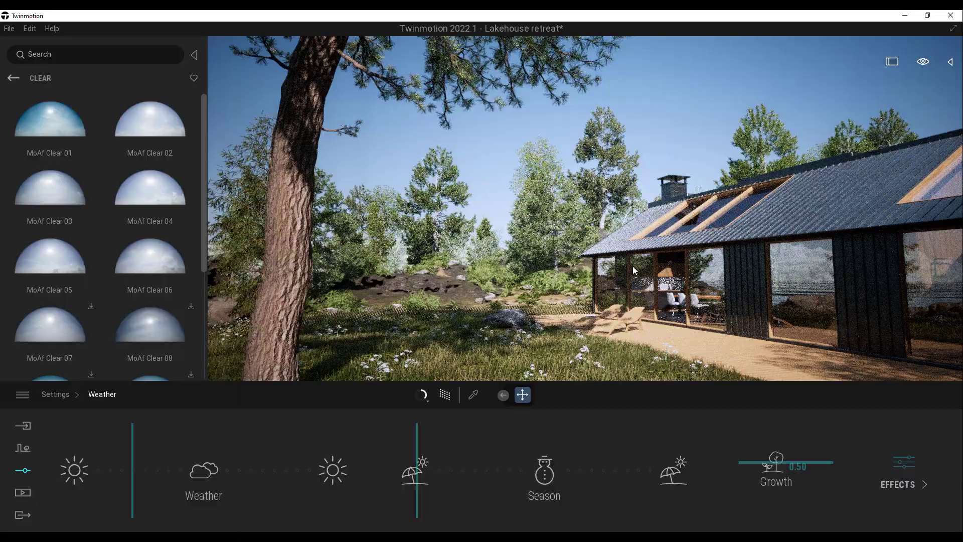
{"action": "mouse_move", "coordinate": [633, 266]}
{"action": "middle_mouse_down"}
{"action": "mouse_move", "coordinate": [631, 226]}
{"action": "mouse_move", "coordinate": [630, 262]}
{"action": "mouse_move", "coordinate": [617, 264]}
{"action": "middle_mouse_up"}
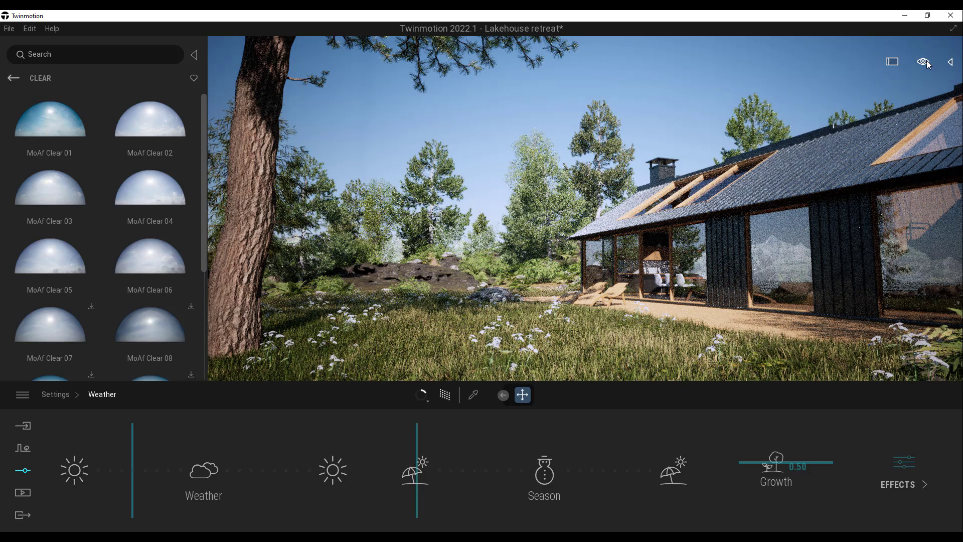
- Turn the skydome back on in the scene's lighting settings
{"action": "left_click", "coordinate": [927, 64]}
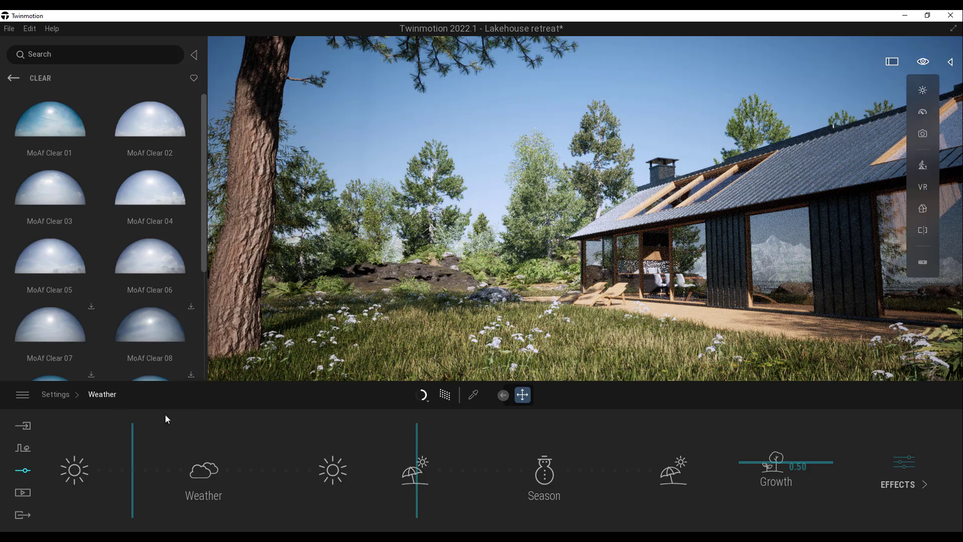
{"action": "left_click", "coordinate": [24, 471]}
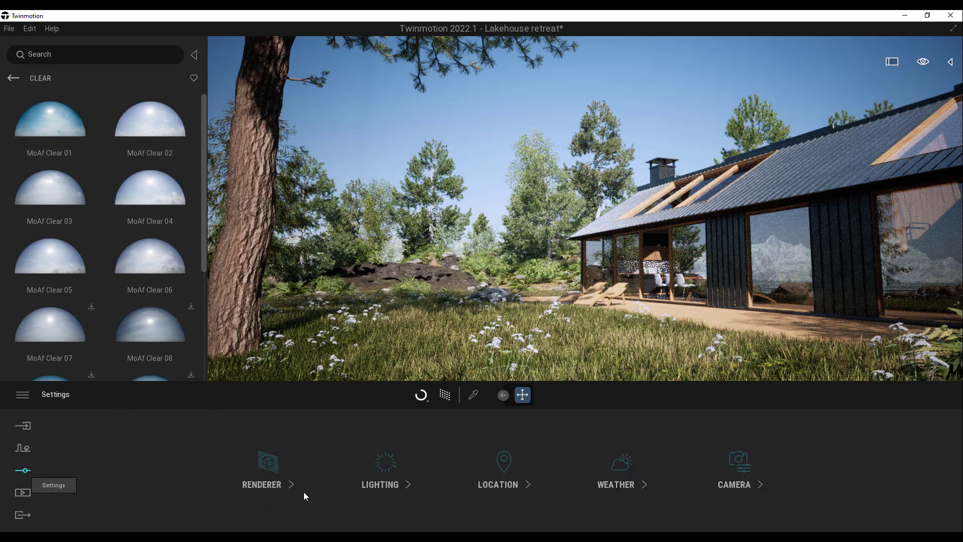
{"action": "left_click", "coordinate": [386, 461]}
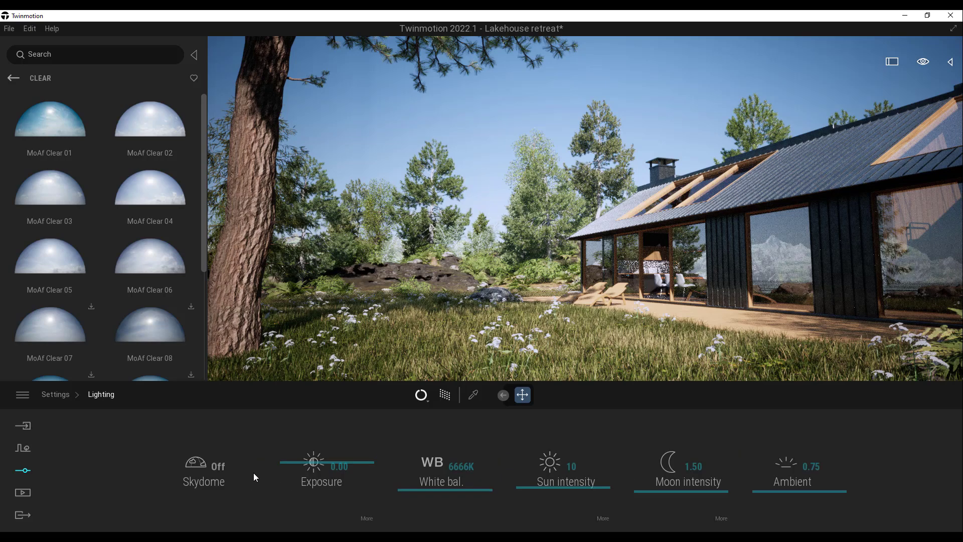
{"action": "left_click", "coordinate": [219, 469]}
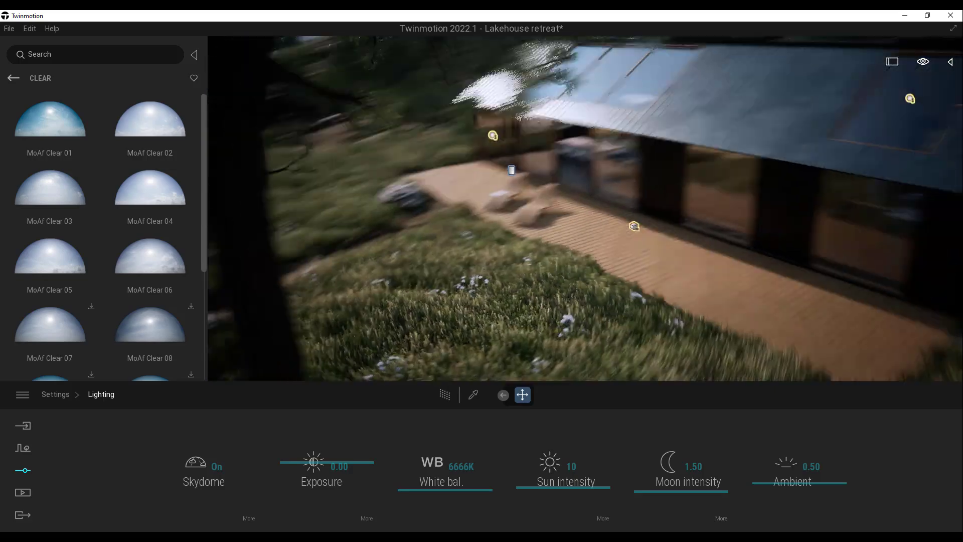
- Compare real-time and Path Tracer rendering of the lakehouse front with the skydome on, leaving the Path Tracer enabled
{"action": "middle_click_drag", "start_coordinate": [437, 331], "coordinate": [567, 340], "text": "shift"}
{"action": "scroll", "coordinate": [504, 297], "scroll_direction": "down", "scroll_amount": 3}
{"action": "scroll", "coordinate": [504, 297], "scroll_direction": "up", "scroll_amount": 1}
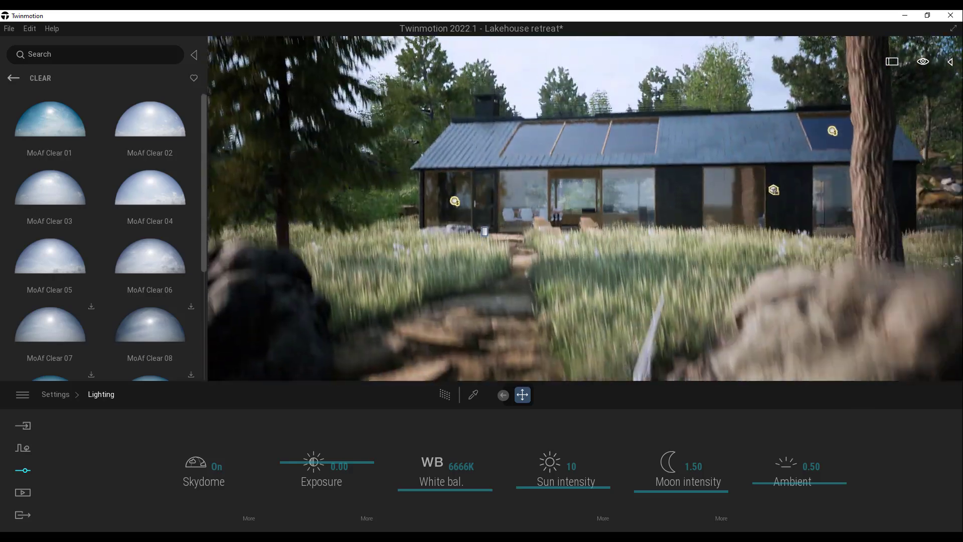
{"action": "middle_click_drag", "start_coordinate": [434, 326], "coordinate": [463, 385]}
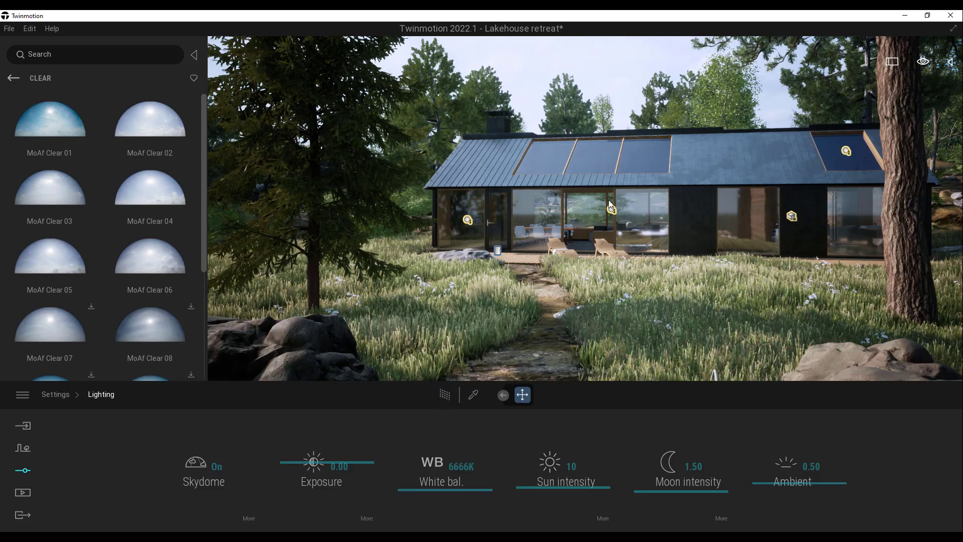
{"action": "key", "text": "r"}
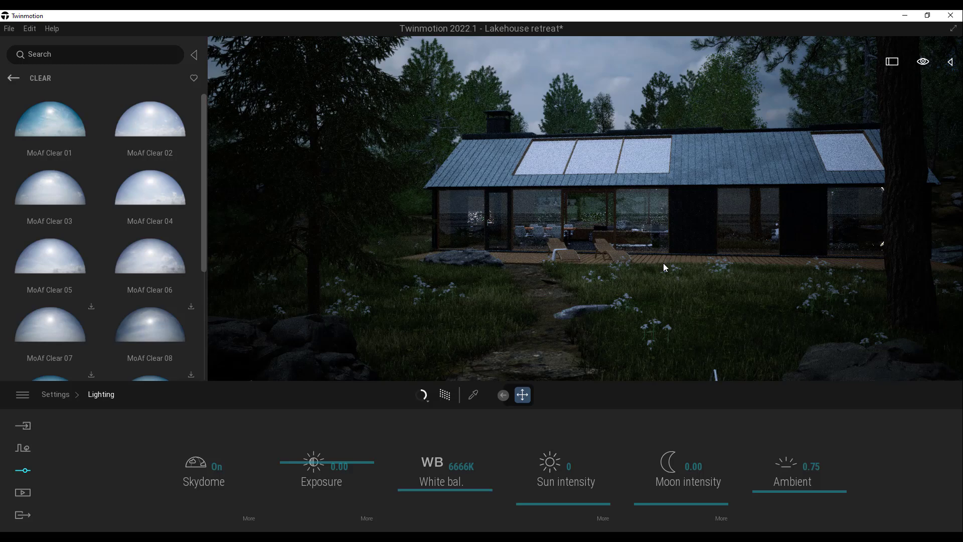
{"action": "key", "text": "r"}
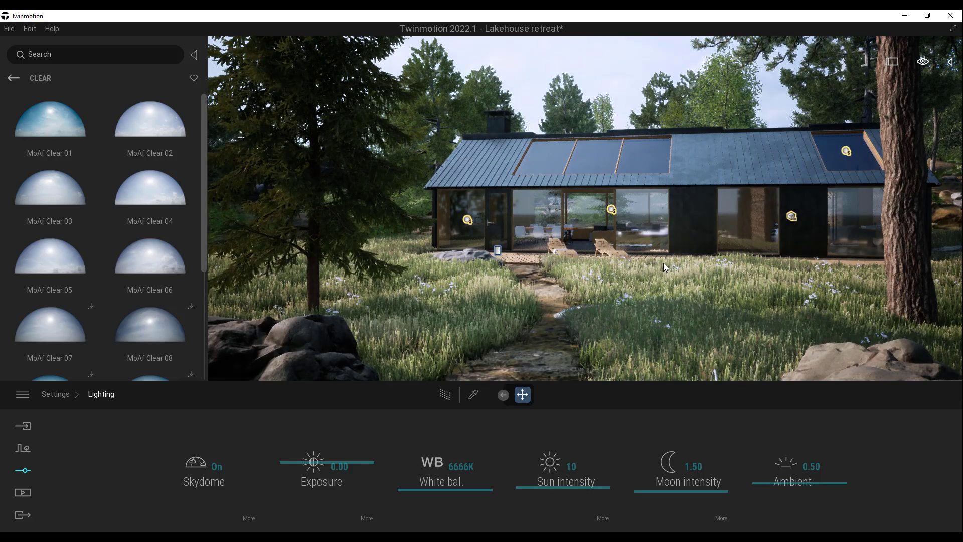
{"action": "key", "text": "r"}
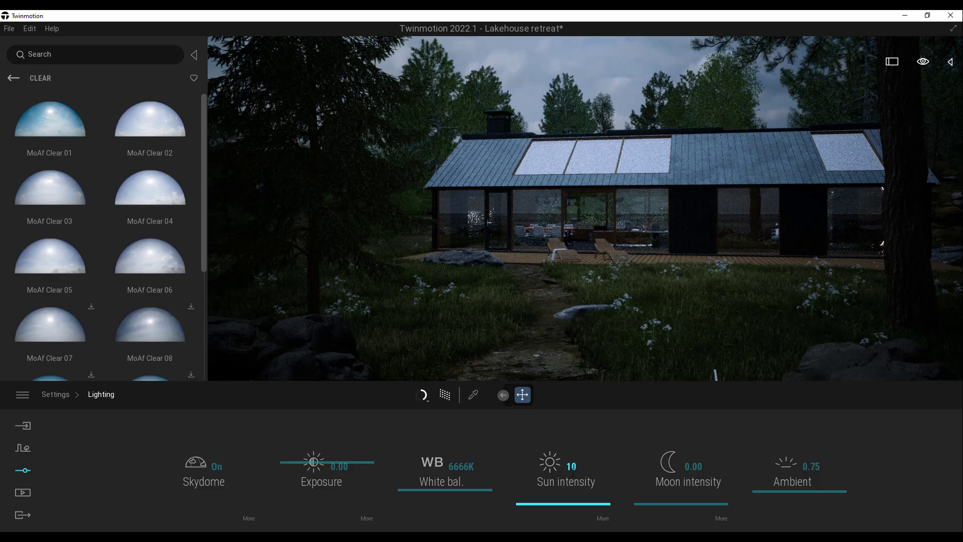
- Set the Path Tracer sun intensity to 6, after trying 10 and 33, and raise the ambient light to 1.37
{"action": "key", "text": "Return"}
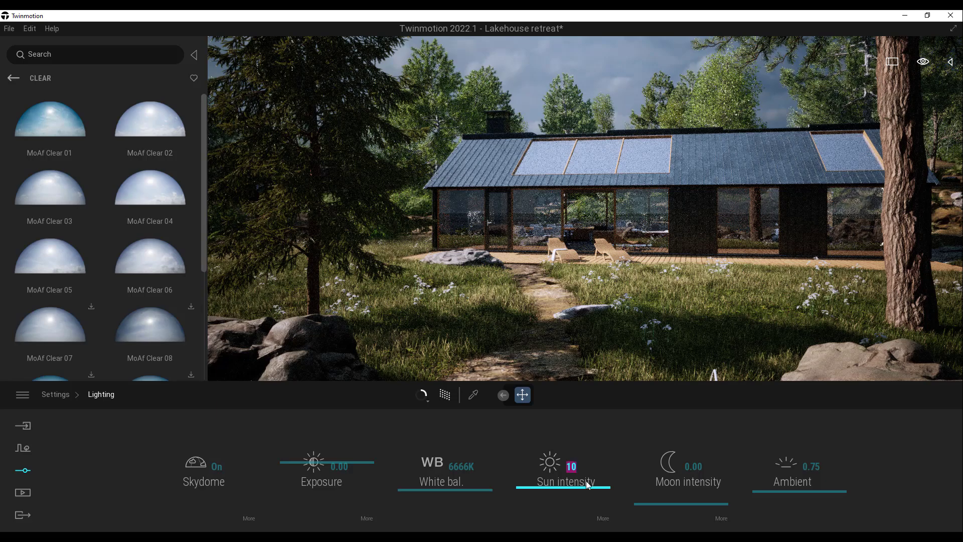
{"action": "left_click", "coordinate": [564, 448]}
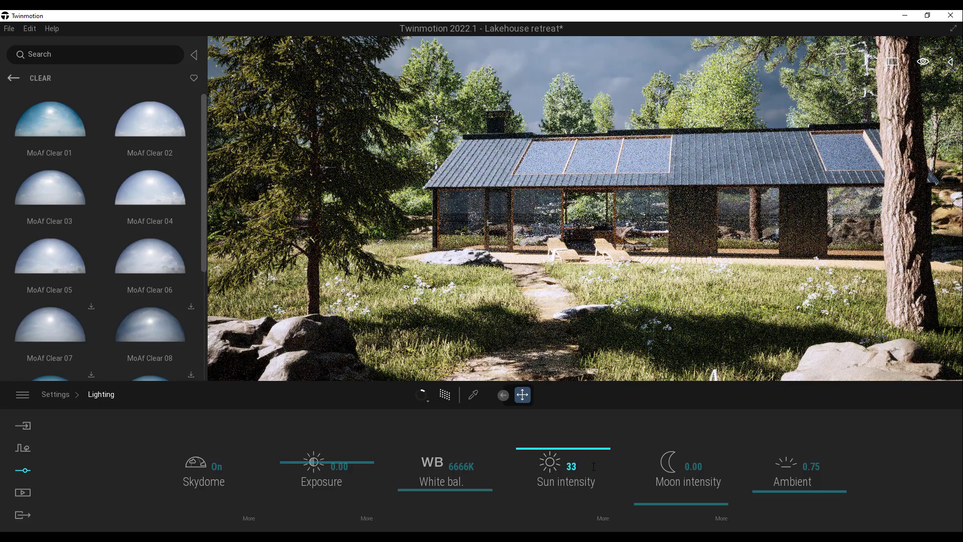
{"action": "double_click", "coordinate": [582, 467]}
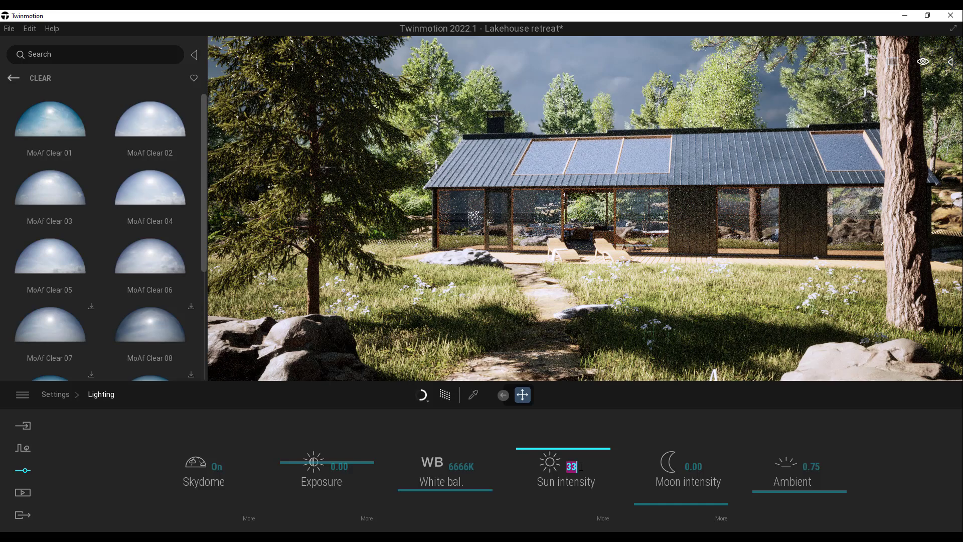
{"action": "type", "text": "6"}
{"action": "key", "text": "Return"}
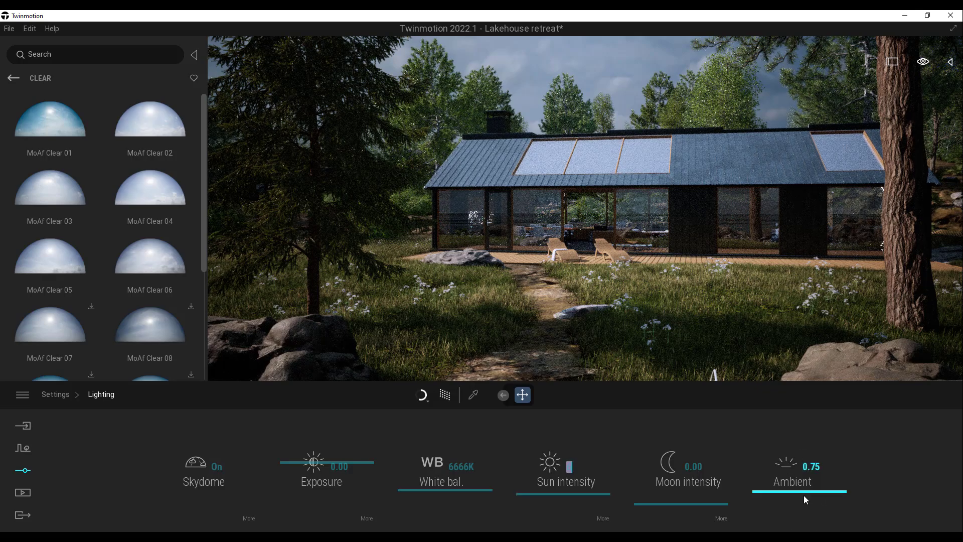
{"action": "left_click_drag", "start_coordinate": [802, 490], "coordinate": [802, 476]}
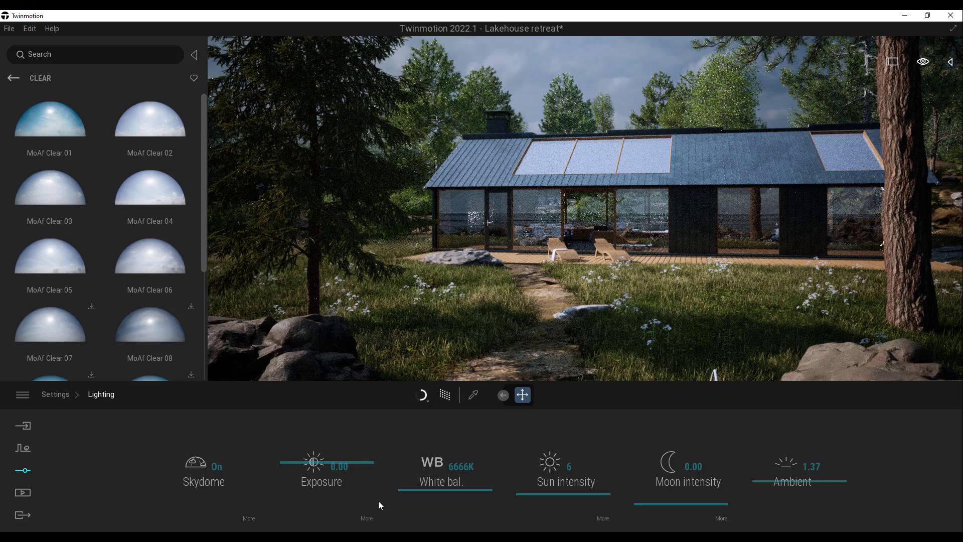
- Check the exposure options in the lighting settings
{"action": "left_click", "coordinate": [371, 517]}
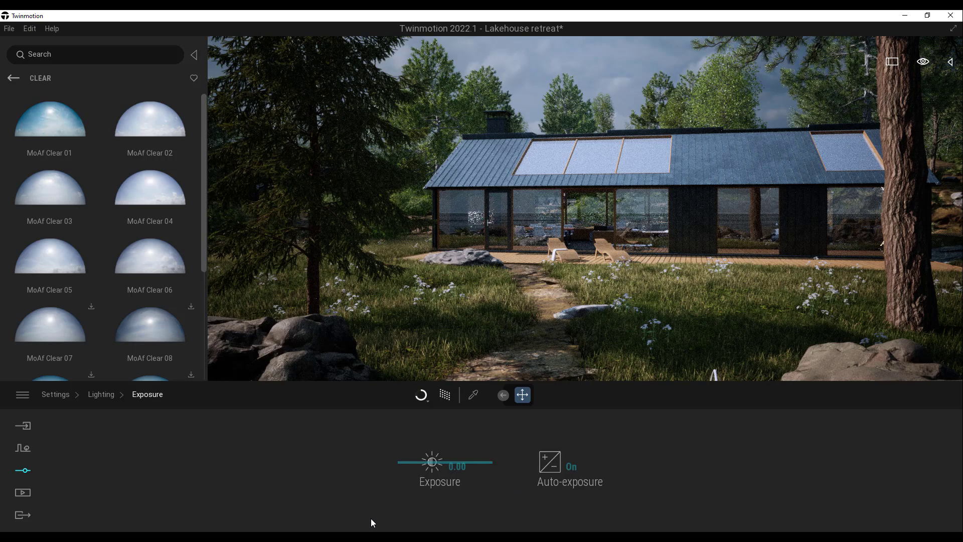
{"action": "left_click", "coordinate": [444, 397]}
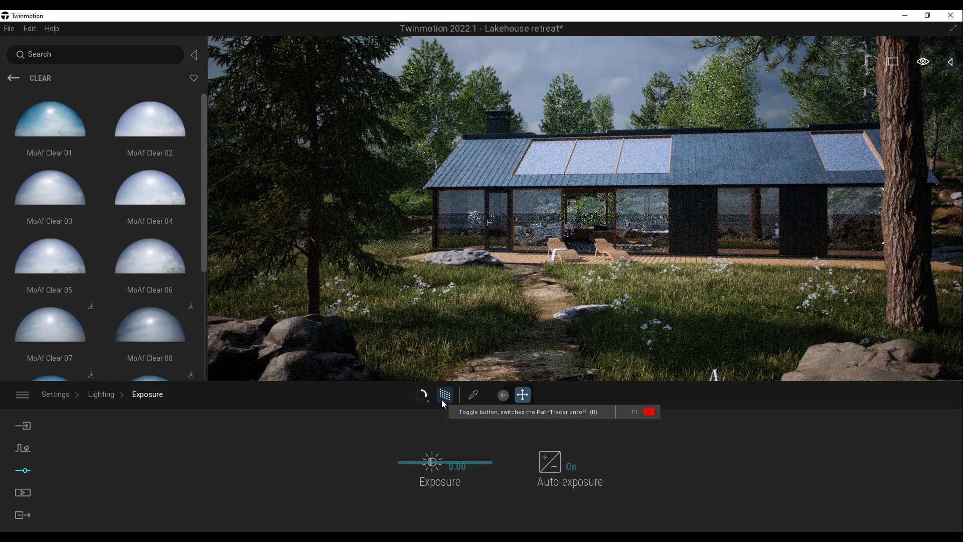
{"action": "left_click", "coordinate": [103, 395]}
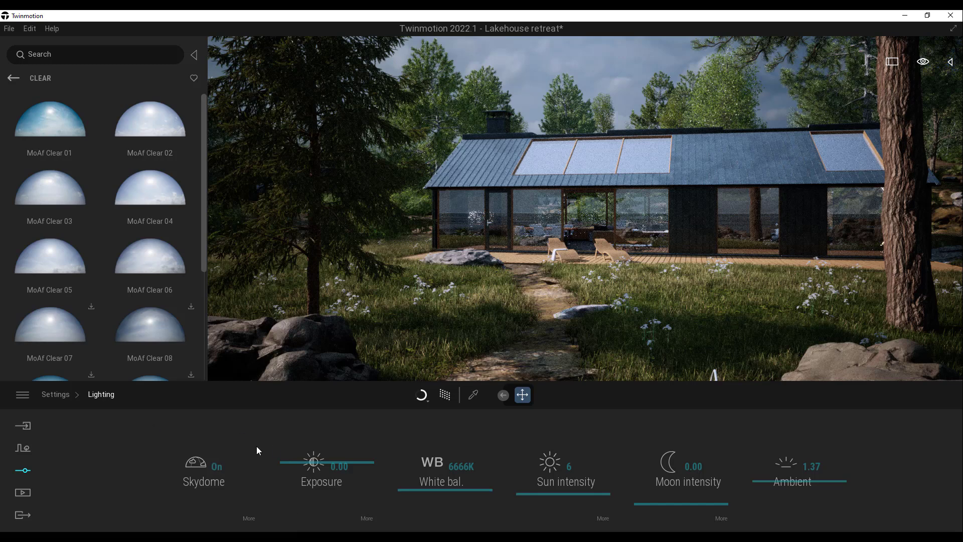
- Compare the skydome intensity settings between real-time and Path Tracer modes and raise the Path Tracer intensity to 3.91
{"action": "left_click", "coordinate": [249, 519]}
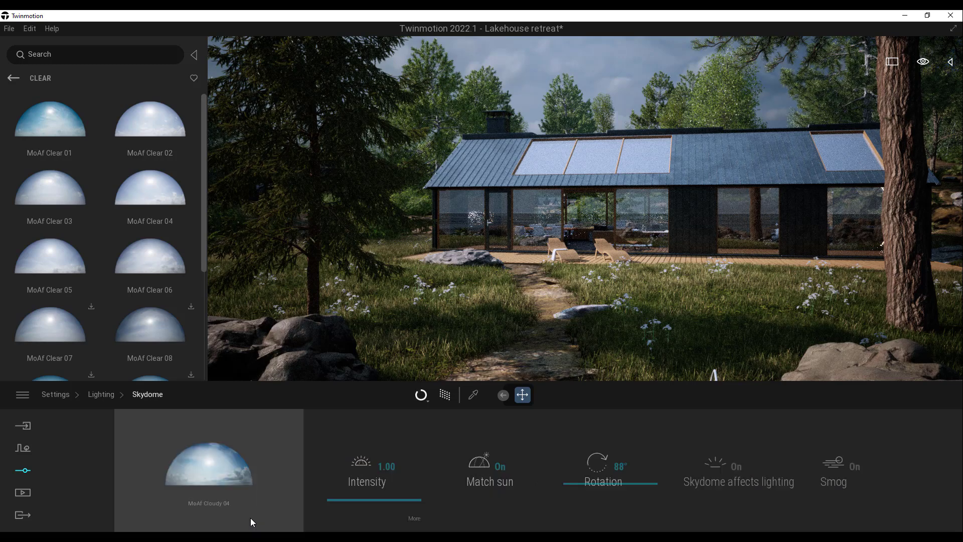
{"action": "left_click", "coordinate": [444, 395]}
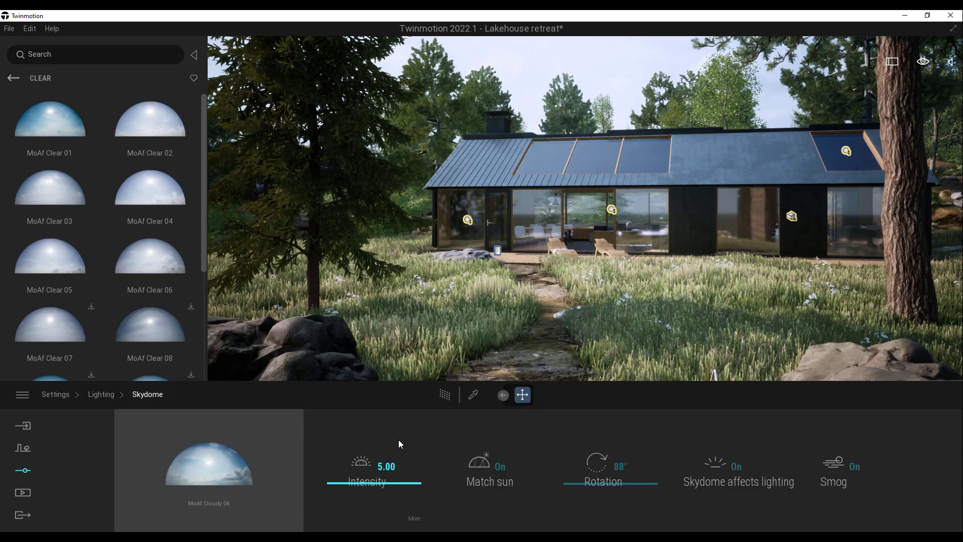
{"action": "left_click", "coordinate": [443, 400]}
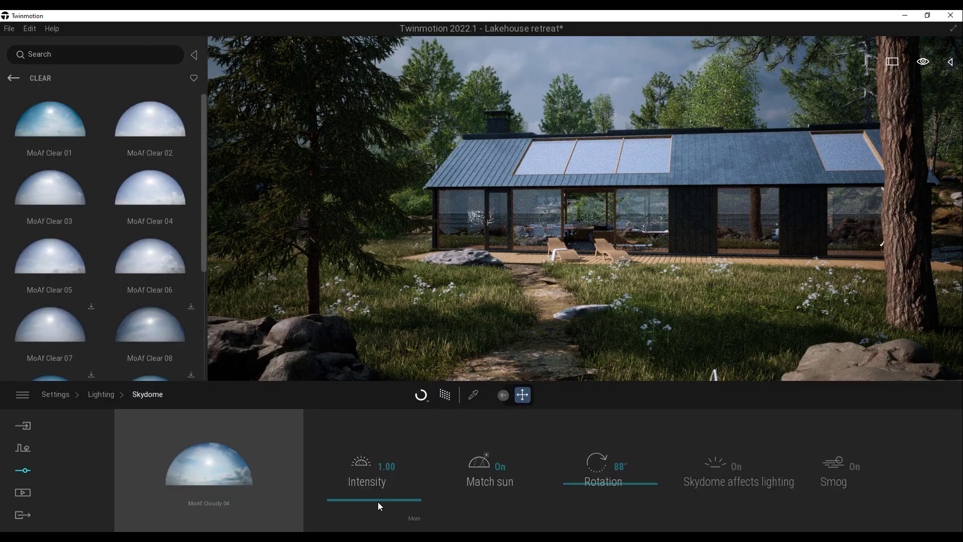
{"action": "left_click_drag", "start_coordinate": [378, 498], "coordinate": [558, 41]}
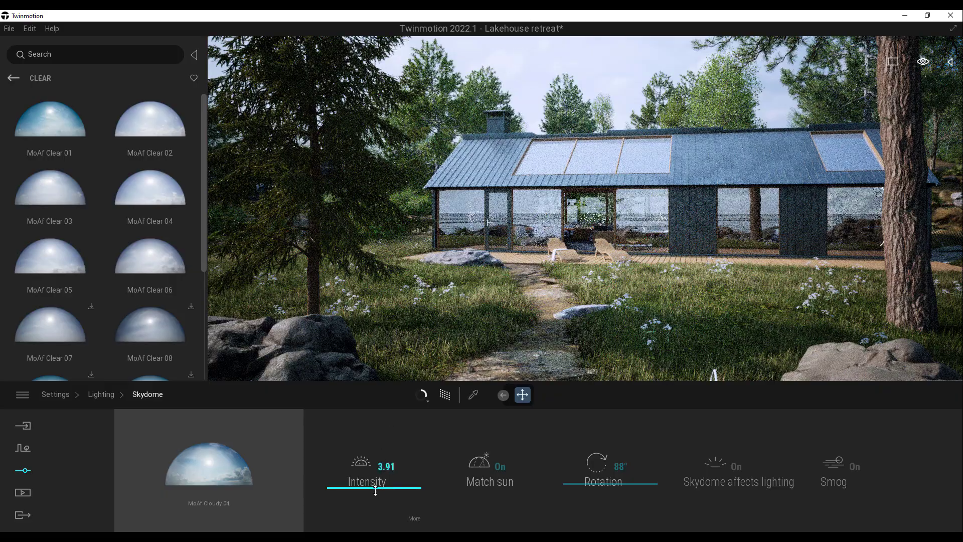
- Lower the Path Tracer skydome intensity to 1.04
{"action": "left_click_drag", "start_coordinate": [375, 490], "coordinate": [382, 500]}
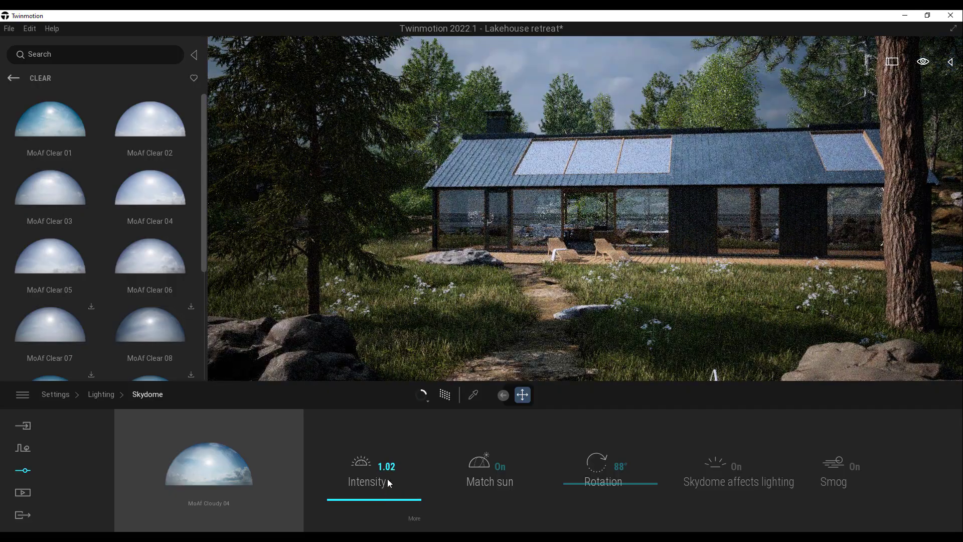
{"action": "left_click", "coordinate": [396, 465]}
{"action": "type", "text": "1."}
{"action": "left_click", "coordinate": [389, 465]}
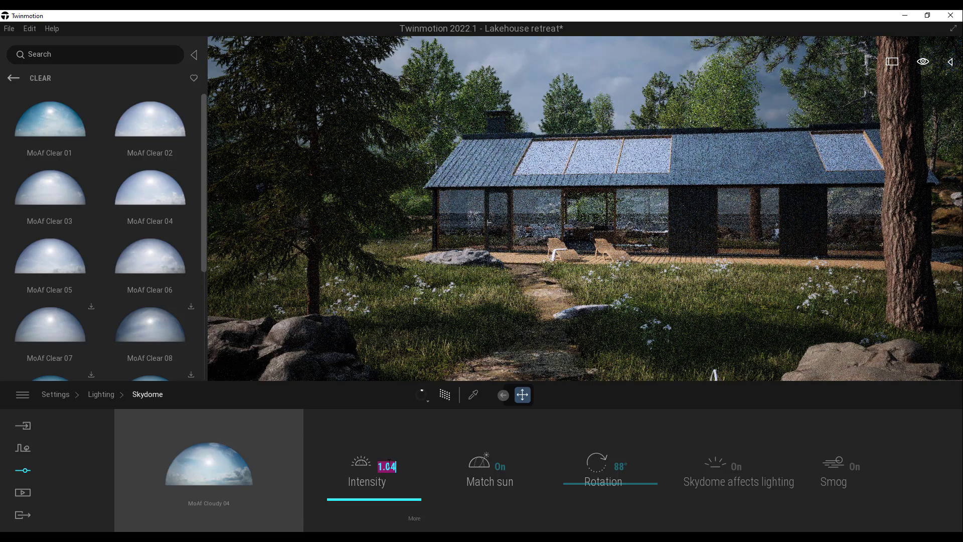
{"action": "left_click", "coordinate": [447, 499]}
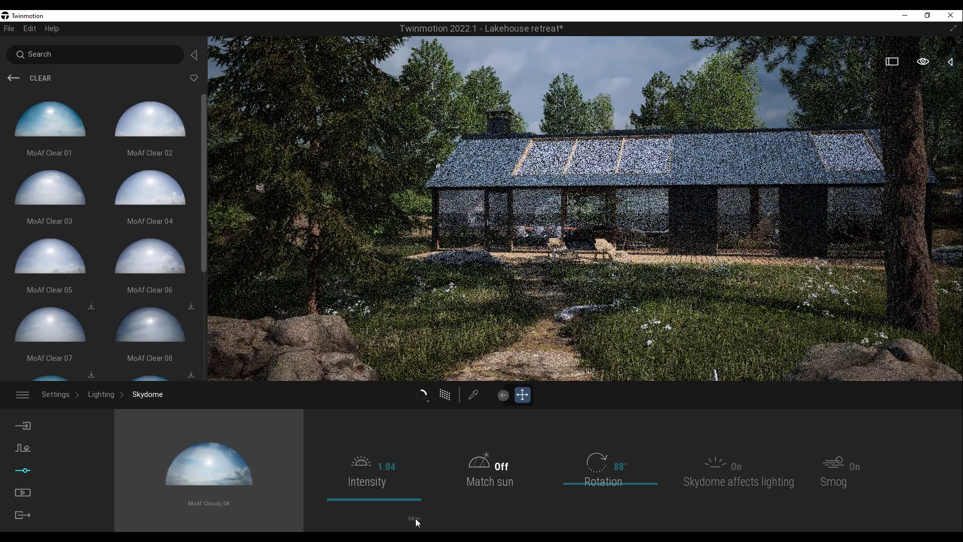
- Turn off Match sun for the skydome and rotate the sky to 249°, trying 133° on the way
{"action": "left_click", "coordinate": [502, 467]}
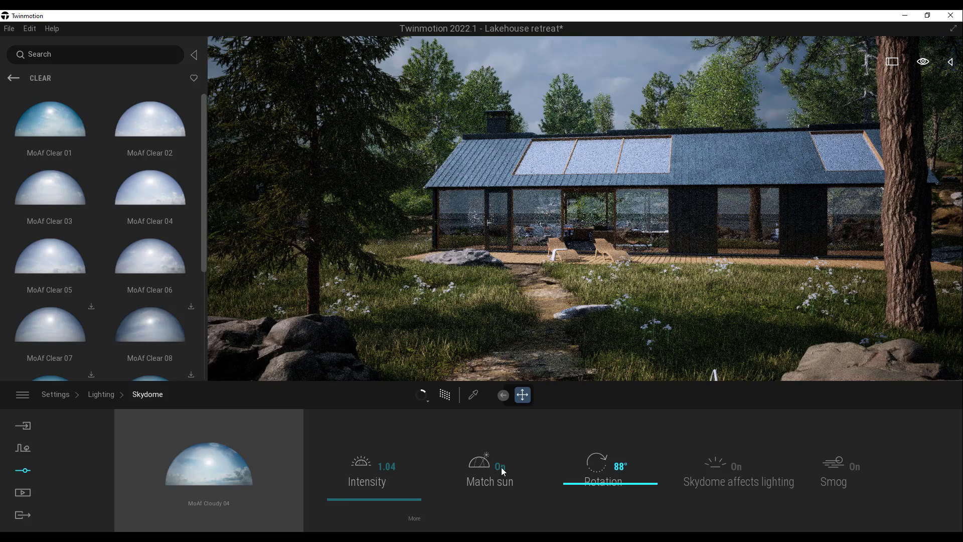
{"action": "left_click", "coordinate": [501, 467]}
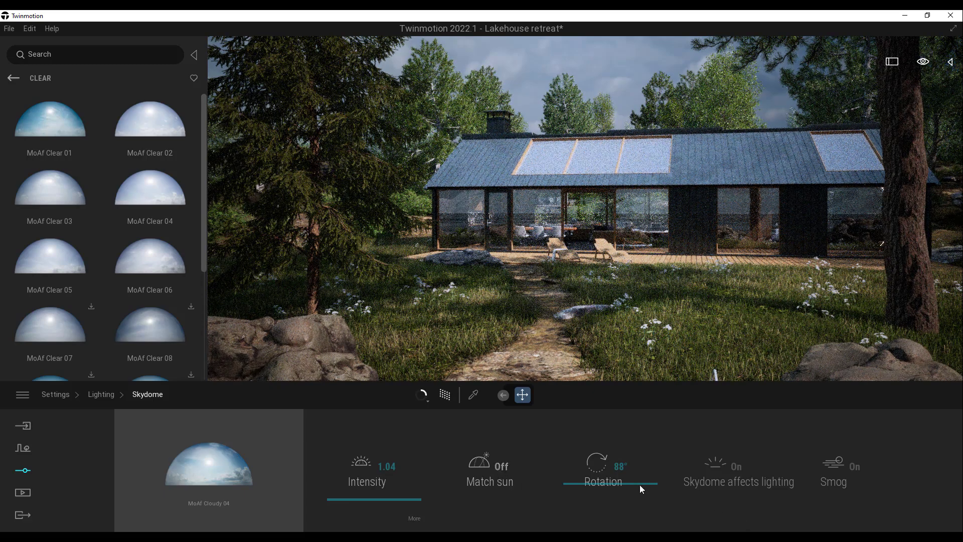
{"action": "left_click_drag", "start_coordinate": [637, 466], "coordinate": [647, 489]}
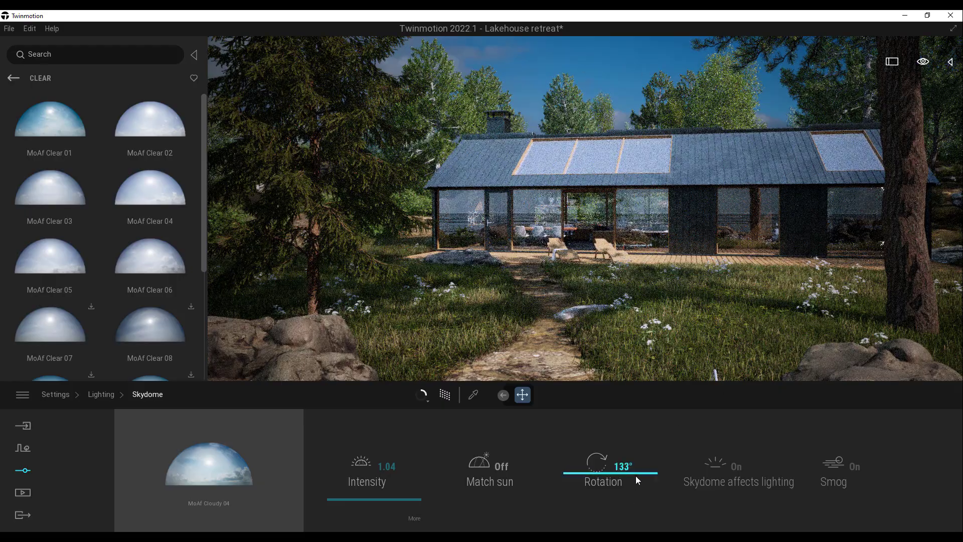
{"action": "left_click_drag", "start_coordinate": [636, 474], "coordinate": [635, 446]}
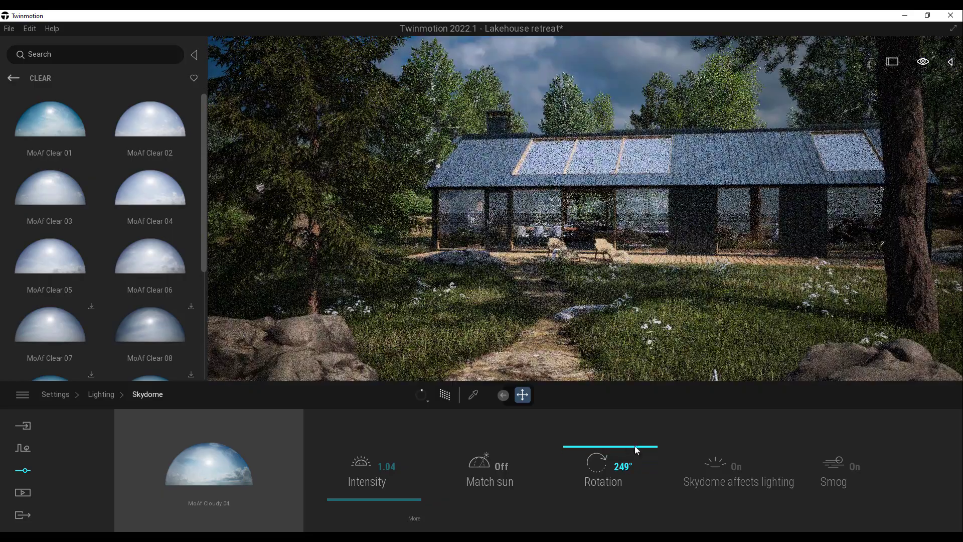
- Check the scene's time of day and turn the skydome's Match sun option back on
{"action": "left_click", "coordinate": [923, 62]}
{"action": "mouse_move", "coordinate": [925, 91]}
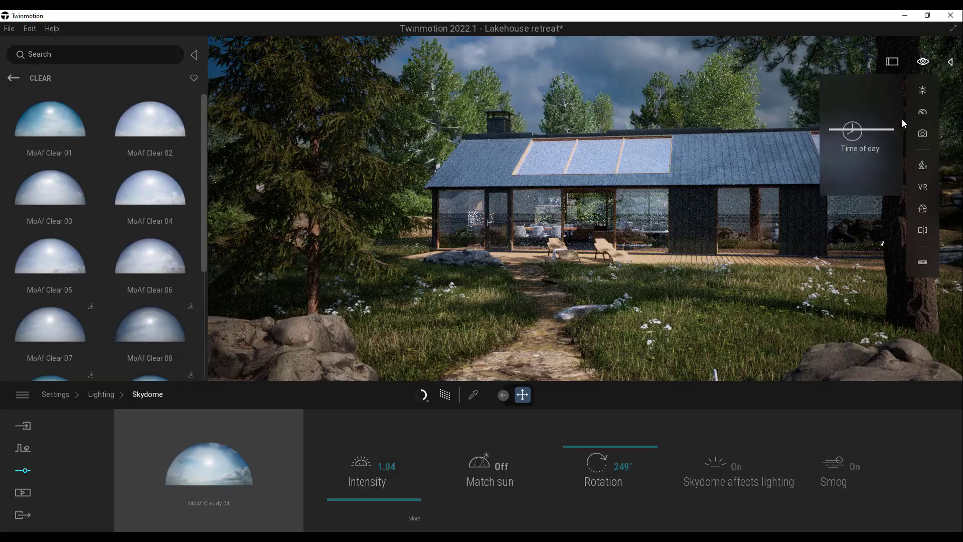
{"action": "mouse_move", "coordinate": [860, 142]}
{"action": "left_mouse_down"}
{"action": "mouse_move", "coordinate": [860, 114]}
{"action": "mouse_move", "coordinate": [870, 127]}
{"action": "left_mouse_up"}
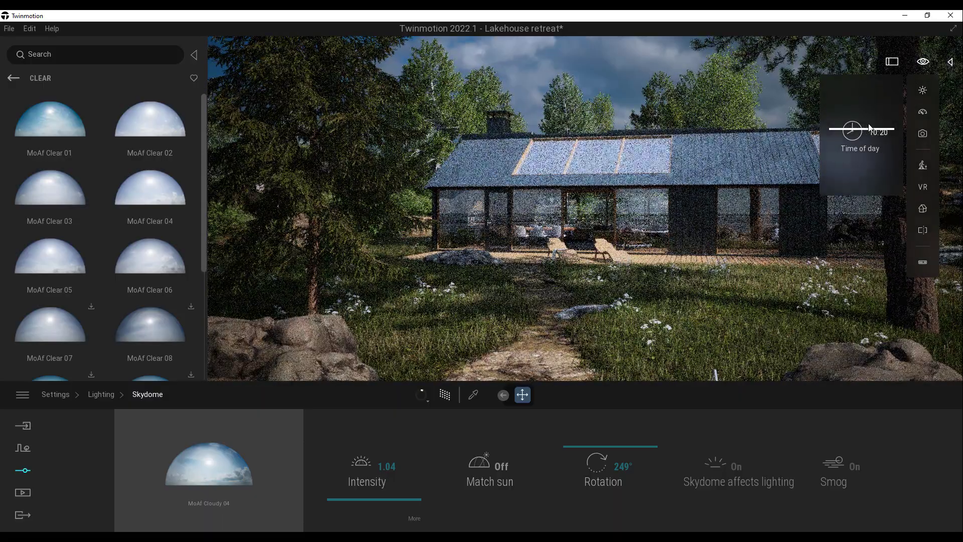
{"action": "left_click", "coordinate": [503, 472]}
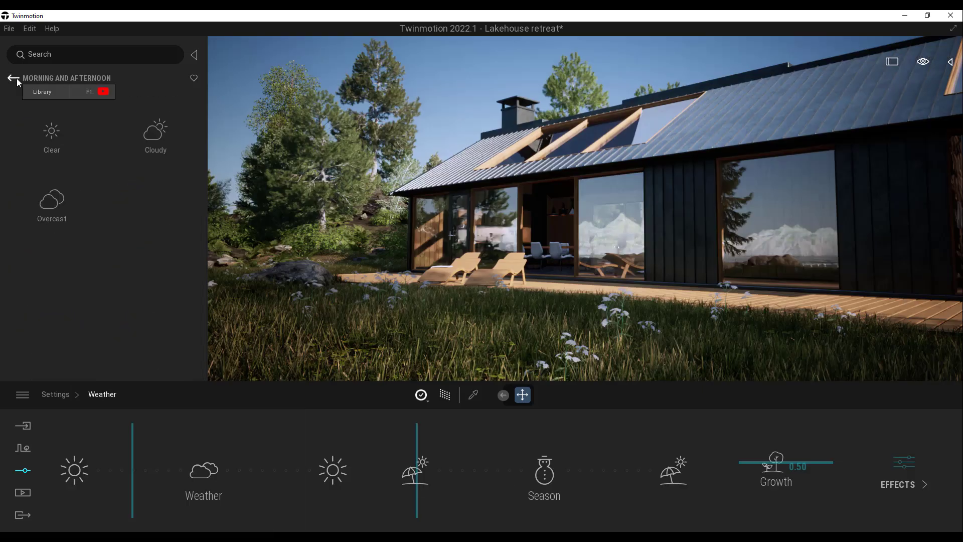
- Look through the Grids category of the materials library, including its street vents and grid materials, and return to the library root
{"action": "left_click", "coordinate": [16, 78]}
{"action": "left_click", "coordinate": [17, 79]}
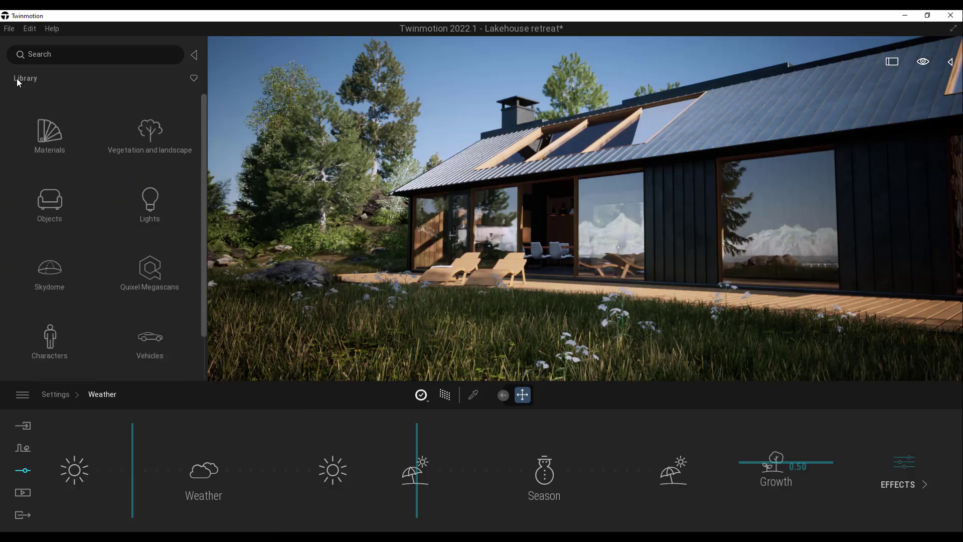
{"action": "left_click", "coordinate": [42, 132]}
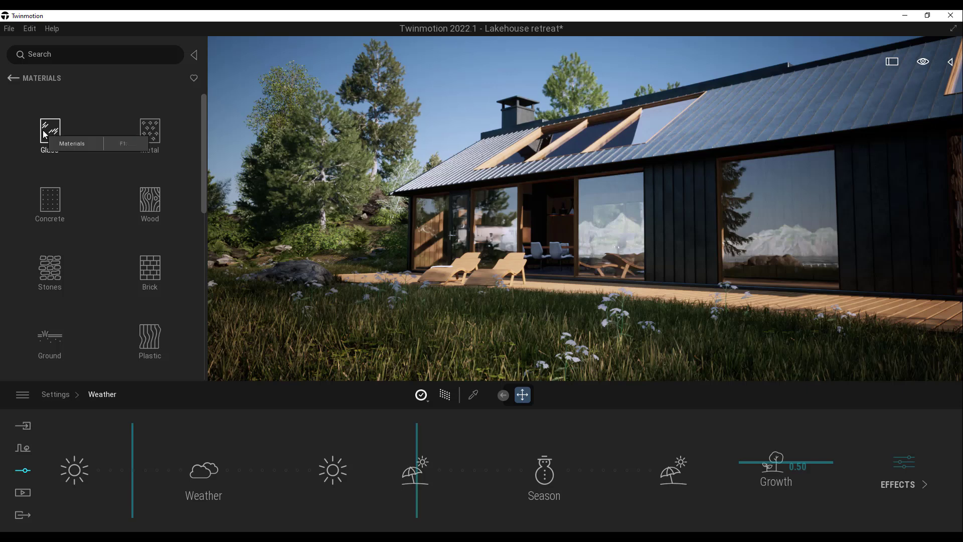
{"action": "scroll", "coordinate": [96, 288], "scroll_direction": "down", "scroll_amount": 5}
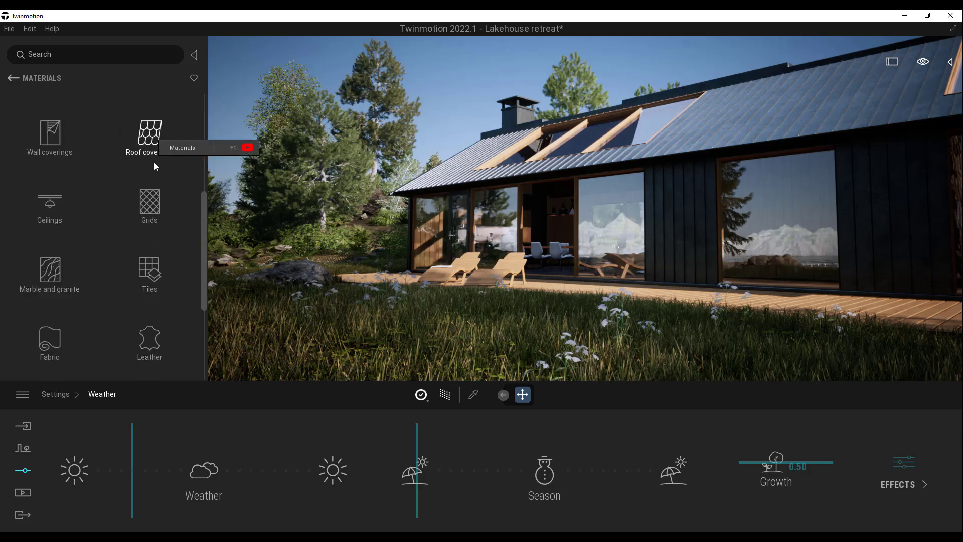
{"action": "left_click", "coordinate": [151, 203]}
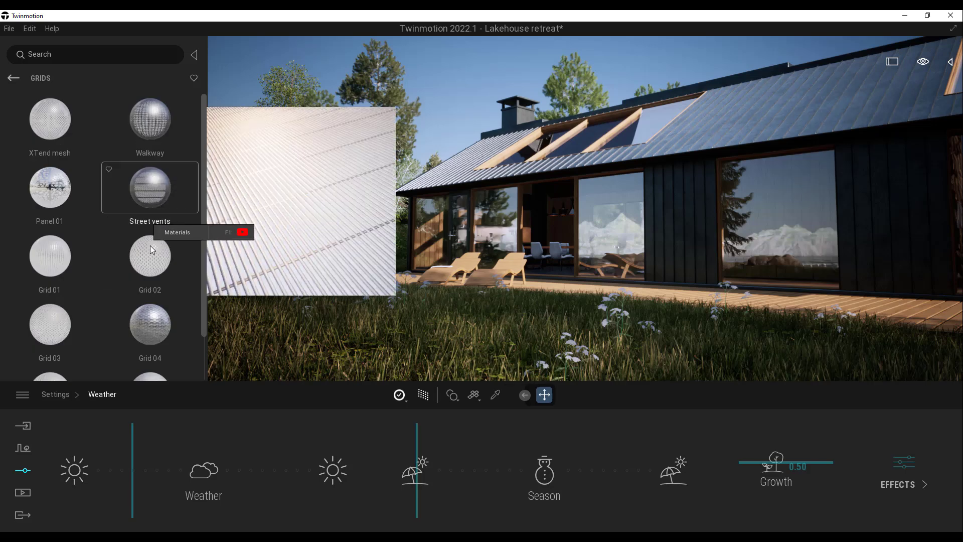
{"action": "scroll", "coordinate": [109, 251], "scroll_direction": "down", "scroll_amount": 1}
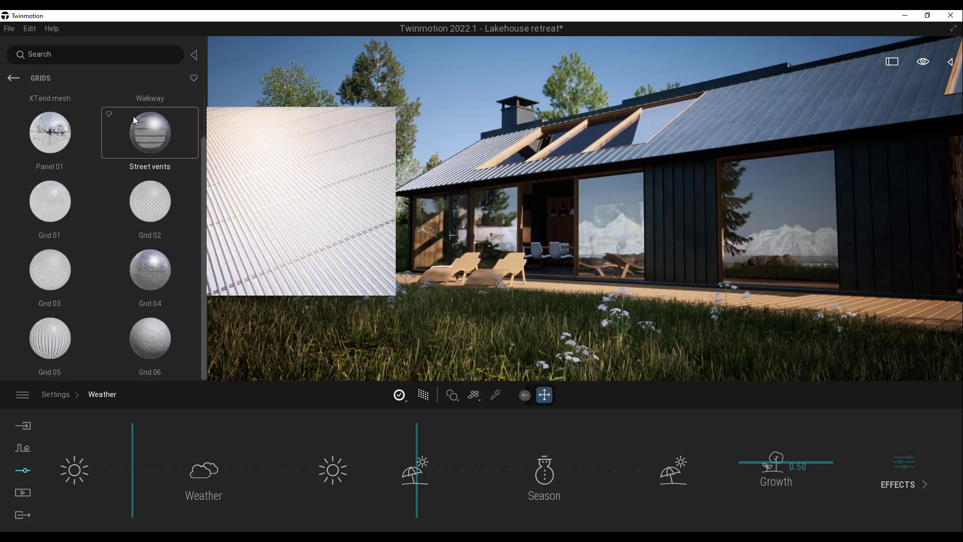
{"action": "scroll", "coordinate": [136, 131], "scroll_direction": "up", "scroll_amount": 1}
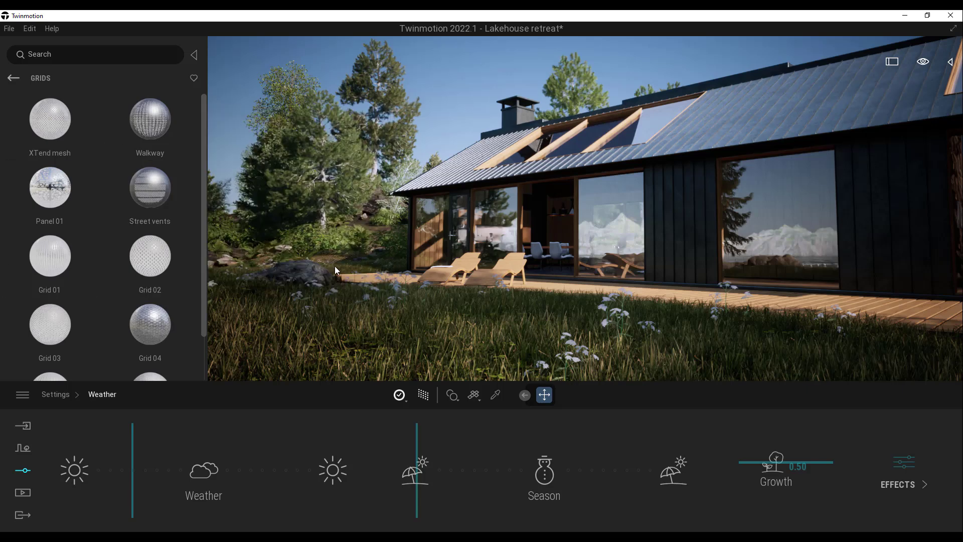
{"action": "left_click", "coordinate": [12, 79]}
{"action": "left_click", "coordinate": [10, 78]}
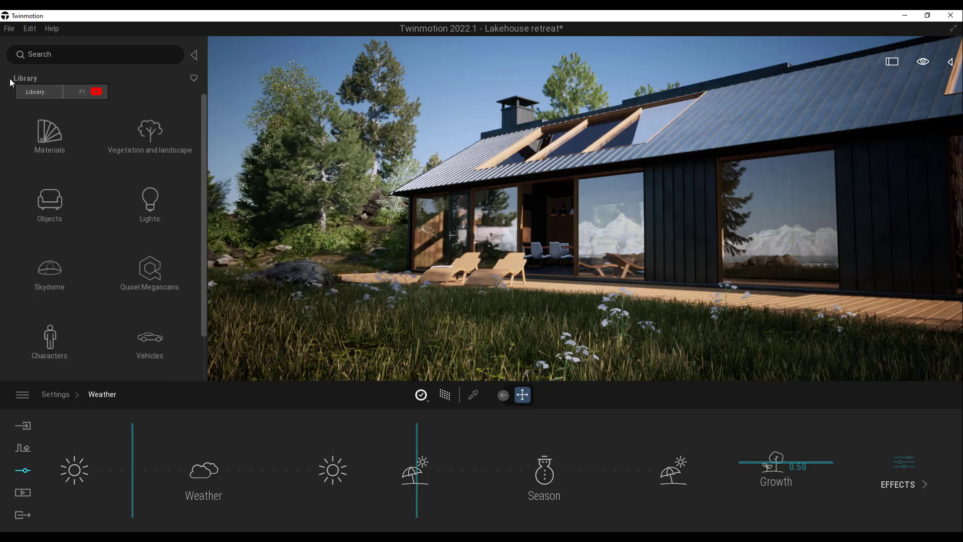
- Examine the preferences for the PathTracer sample presets, the desktop rendering quality options and the appearance options
{"action": "left_click", "coordinate": [31, 27]}
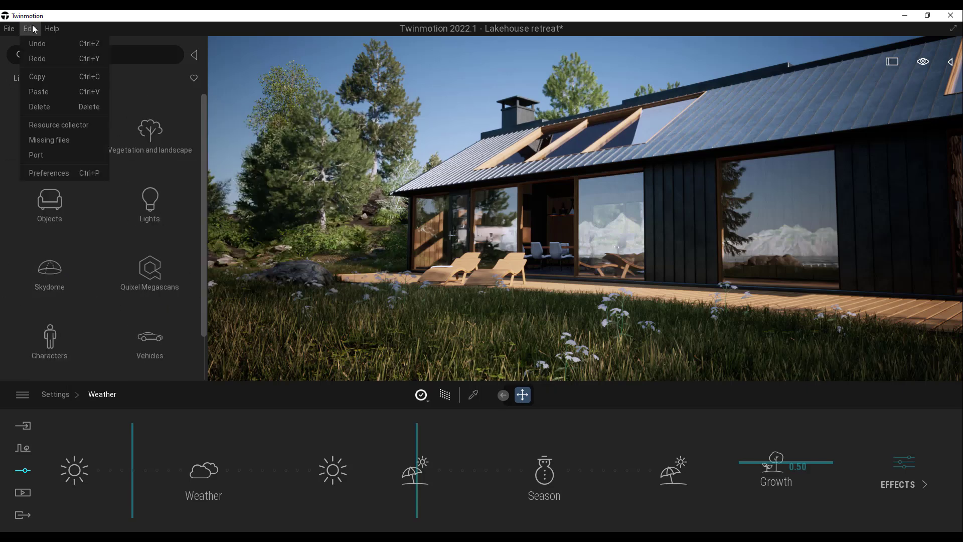
{"action": "left_click", "coordinate": [55, 173]}
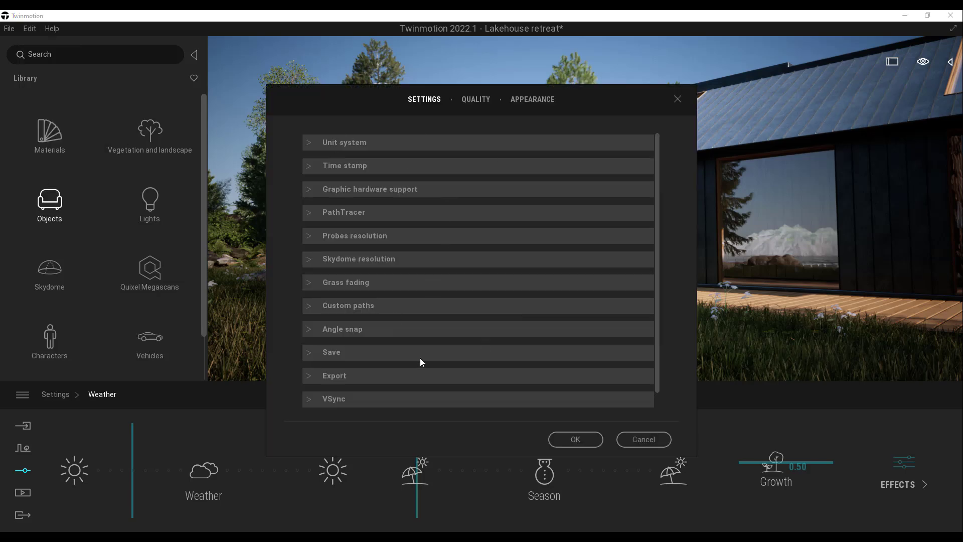
{"action": "left_click", "coordinate": [341, 213]}
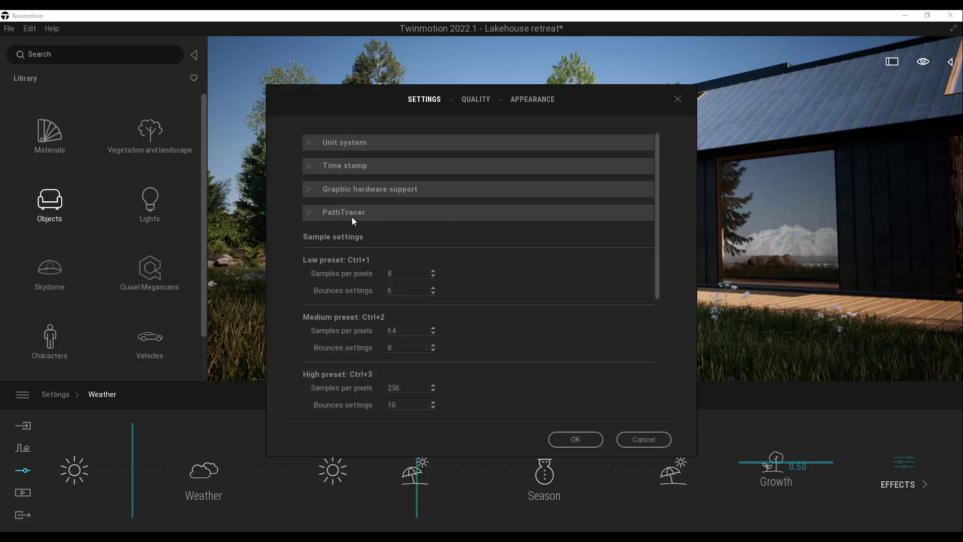
{"action": "left_click", "coordinate": [351, 215]}
{"action": "left_click", "coordinate": [476, 101]}
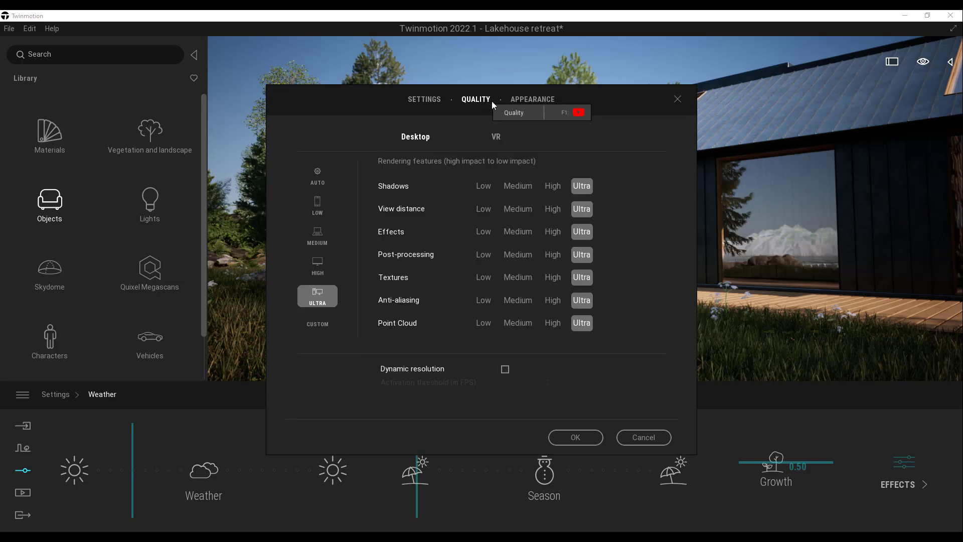
{"action": "left_click", "coordinate": [521, 100]}
{"action": "left_click", "coordinate": [471, 104]}
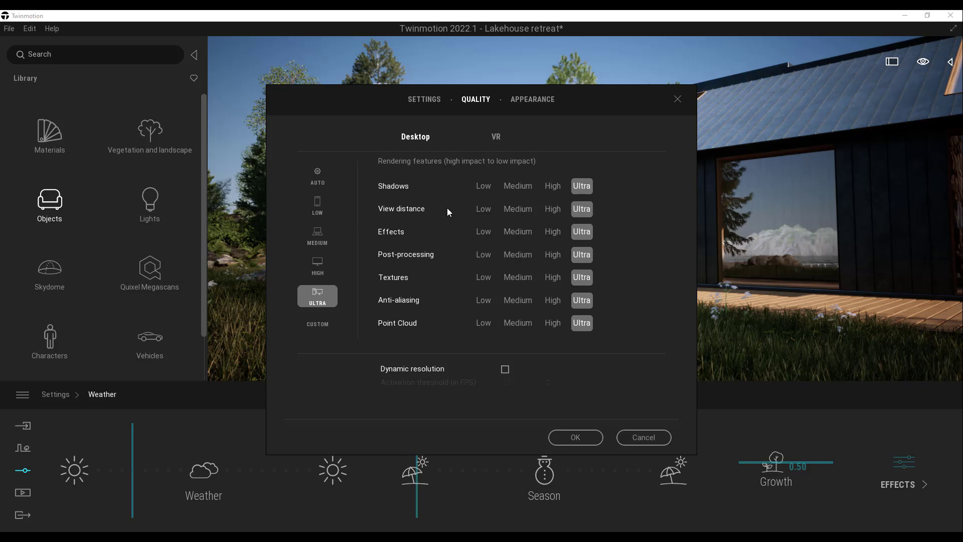
{"action": "left_click_drag", "start_coordinate": [547, 87], "coordinate": [374, 87]}
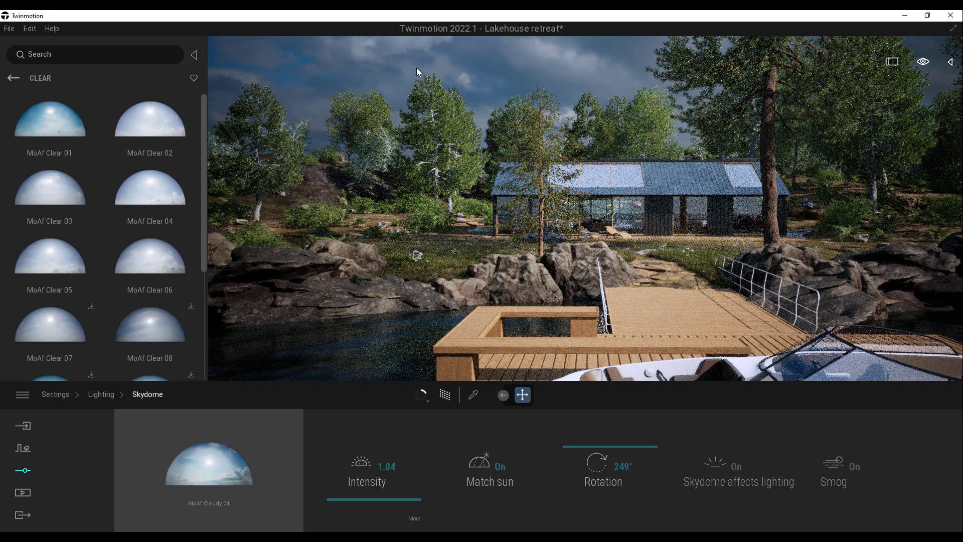
- Select the wooden sun lounger without the towel on the deck, focus on it and inspect it from above
{"action": "scroll", "coordinate": [615, 135], "scroll_direction": "down", "scroll_amount": 5}
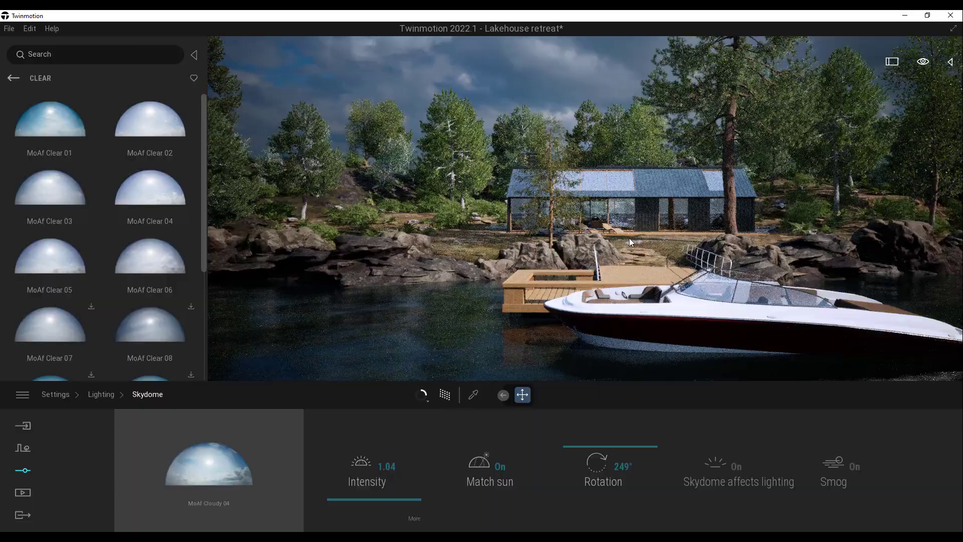
{"action": "scroll", "coordinate": [630, 243], "scroll_direction": "up", "scroll_amount": 6}
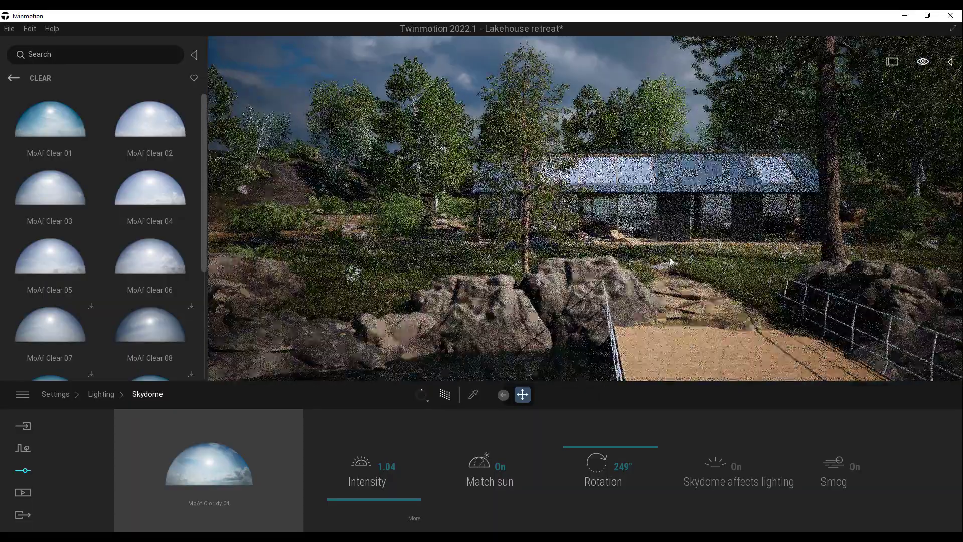
{"action": "scroll", "coordinate": [671, 261], "scroll_direction": "up", "scroll_amount": 8}
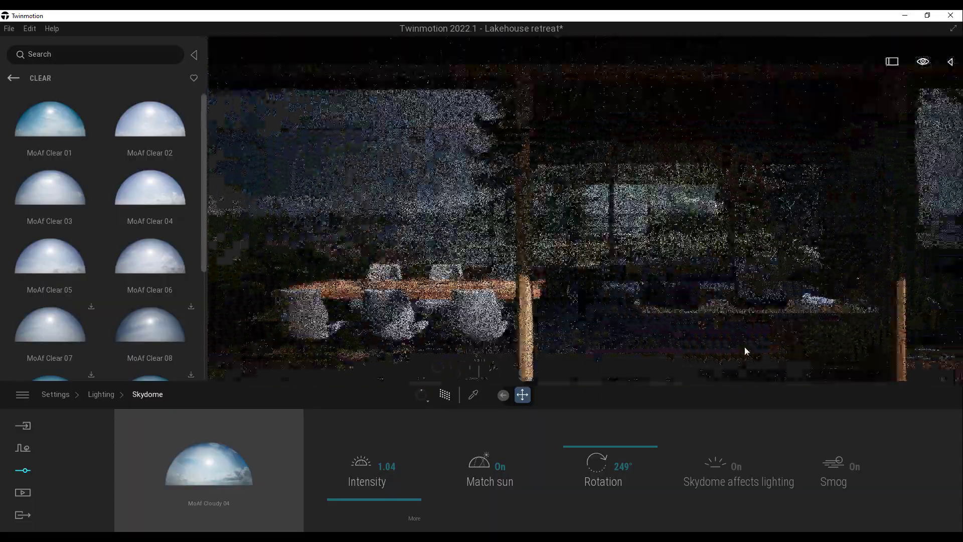
{"action": "scroll", "coordinate": [802, 336], "scroll_direction": "down", "scroll_amount": 10}
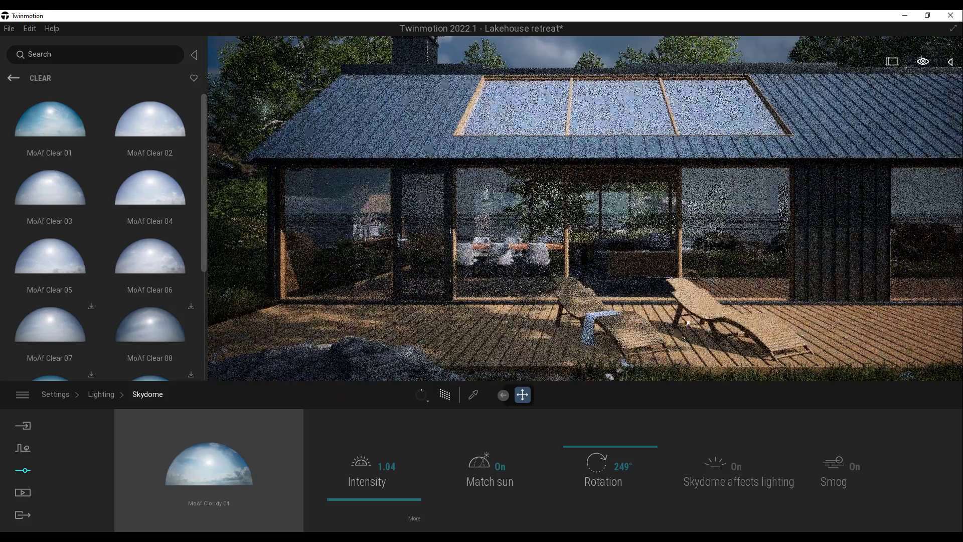
{"action": "left_click", "coordinate": [721, 317]}
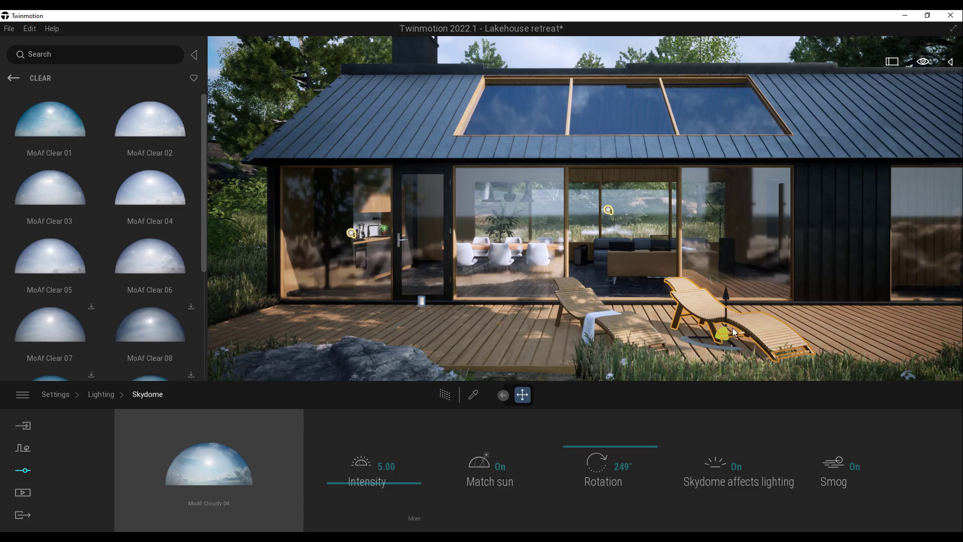
{"action": "key", "text": "f"}
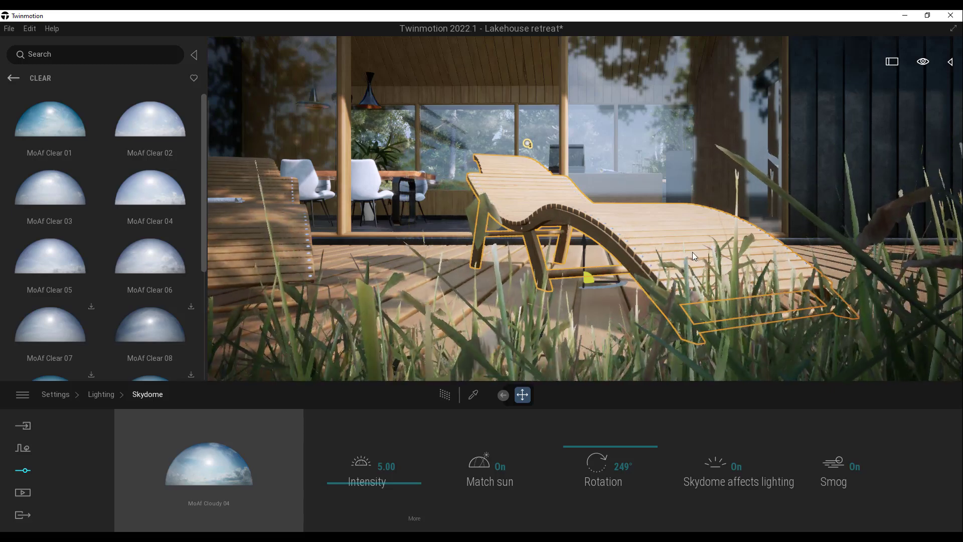
{"action": "middle_click_drag", "start_coordinate": [685, 252], "coordinate": [547, 341], "text": "shift"}
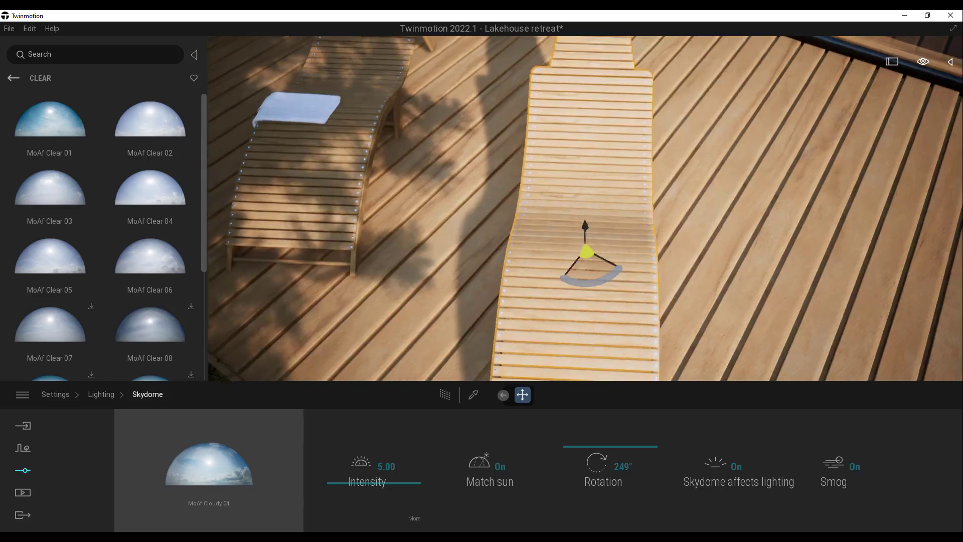
{"action": "scroll", "coordinate": [718, 239], "scroll_direction": "down", "scroll_amount": 10}
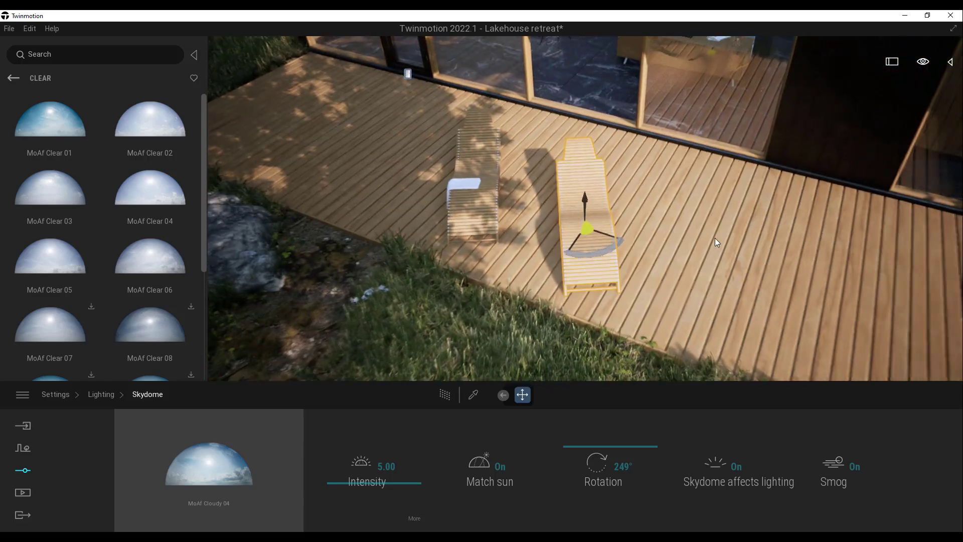
{"action": "scroll", "coordinate": [716, 242], "scroll_direction": "up", "scroll_amount": 5}
- Browse the library's home objects to the Chairs category
{"action": "left_click", "coordinate": [13, 79]}
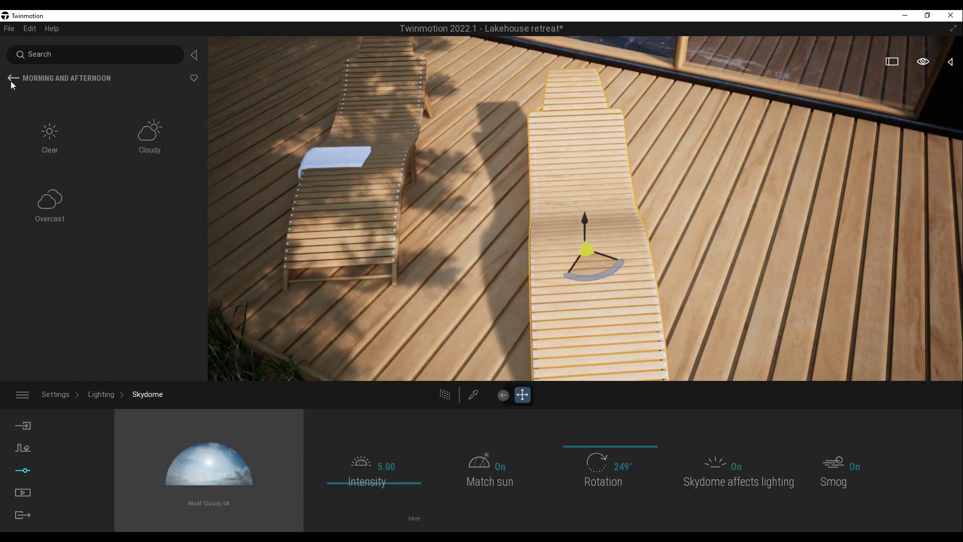
{"action": "left_click", "coordinate": [13, 79]}
{"action": "left_click", "coordinate": [12, 79]}
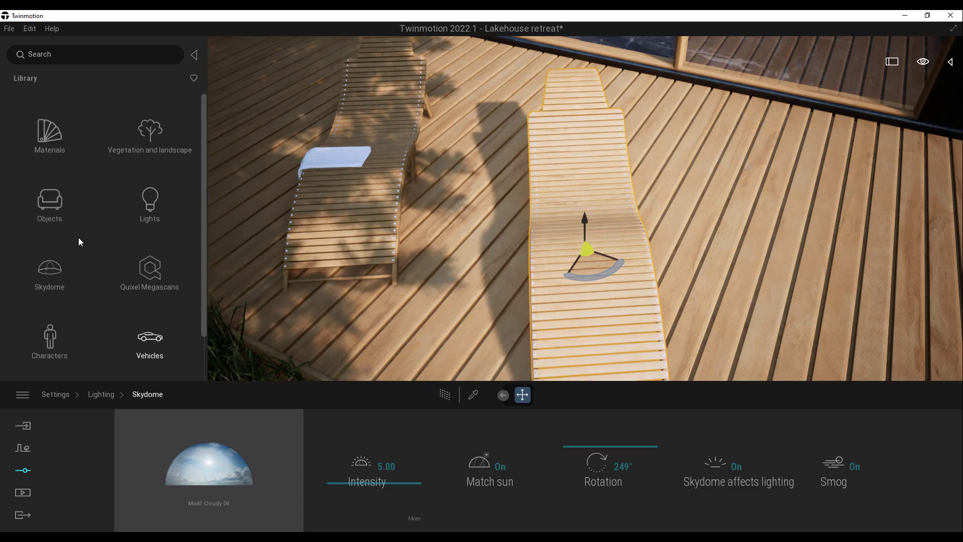
{"action": "left_click", "coordinate": [52, 206]}
{"action": "left_click", "coordinate": [50, 135]}
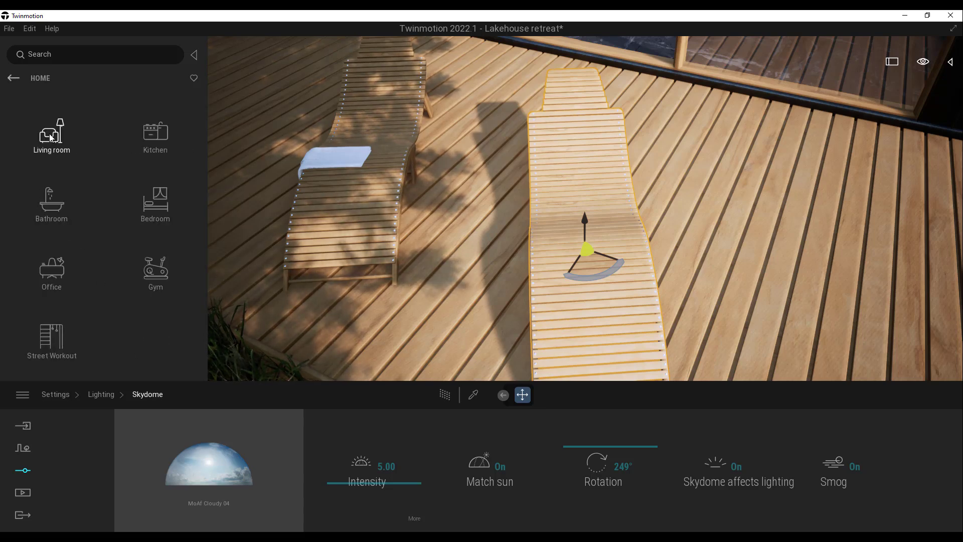
{"action": "left_click", "coordinate": [164, 131]}
{"action": "left_click", "coordinate": [50, 129]}
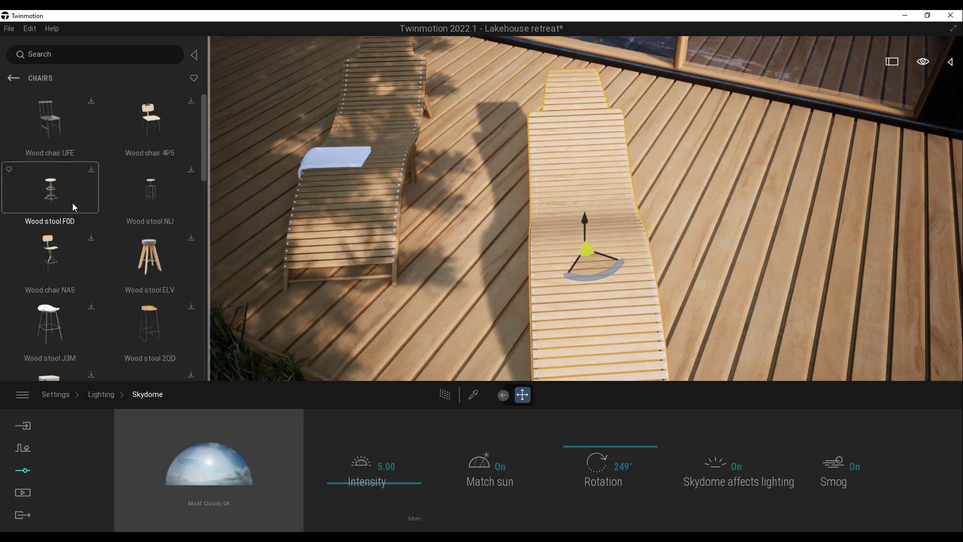
- Look through the library's Chairs models and the Quixel Megascans categories, ending at the library root
{"action": "scroll", "coordinate": [104, 248], "scroll_direction": "down", "scroll_amount": 10}
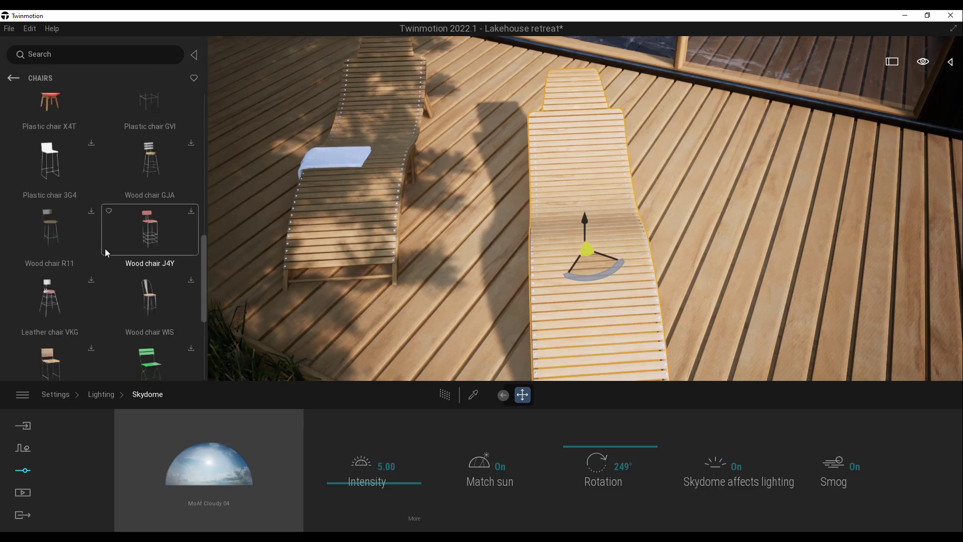
{"action": "left_click", "coordinate": [12, 79]}
{"action": "left_click", "coordinate": [14, 79]}
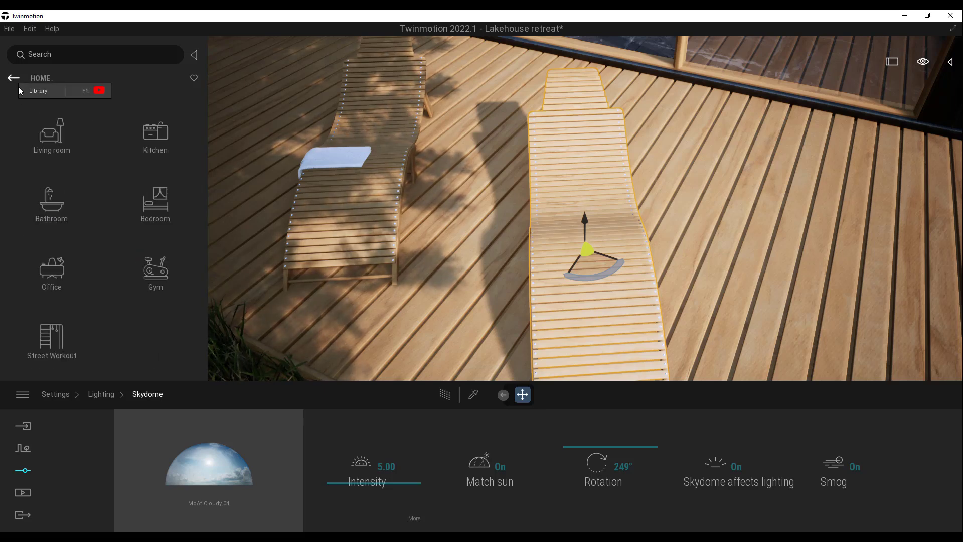
{"action": "left_click", "coordinate": [13, 79]}
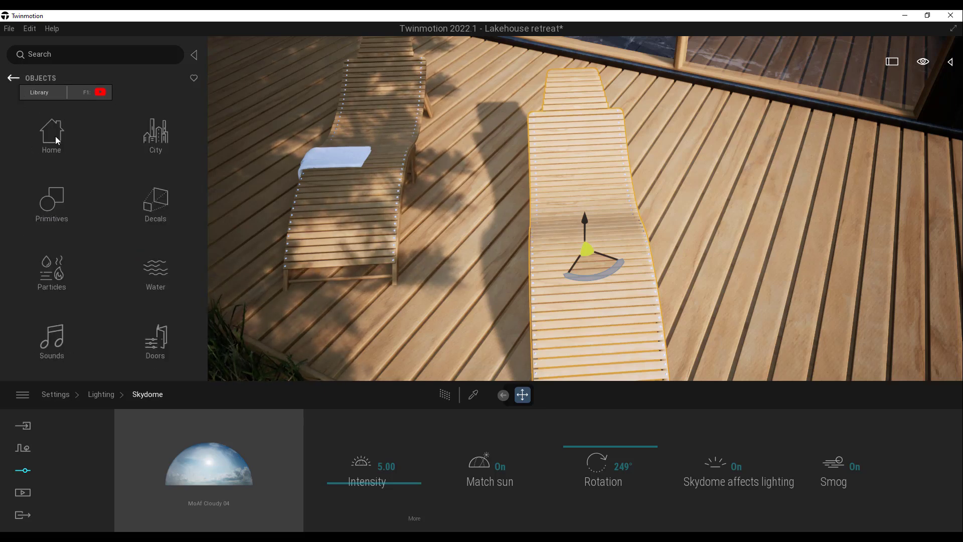
{"action": "left_click", "coordinate": [13, 79]}
{"action": "left_click", "coordinate": [156, 271]}
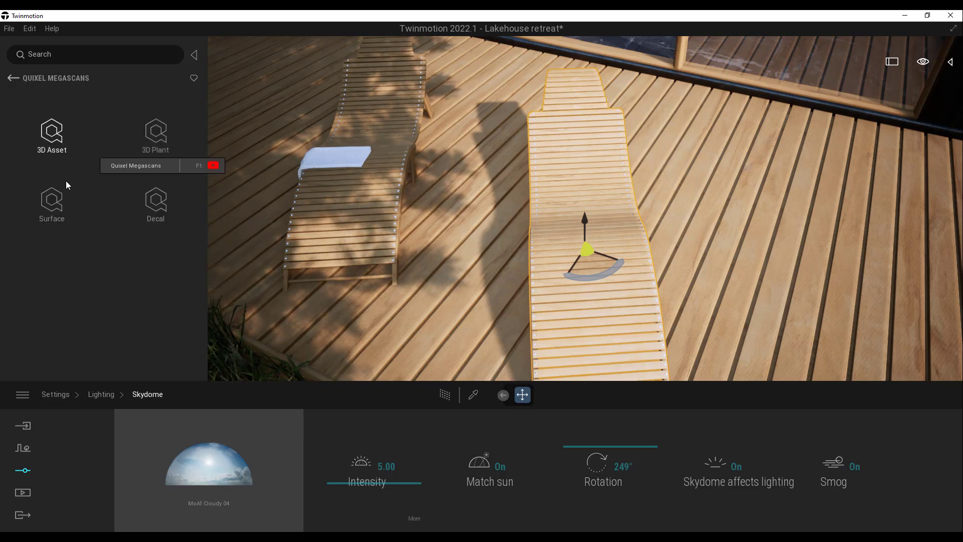
{"action": "left_click", "coordinate": [14, 79]}
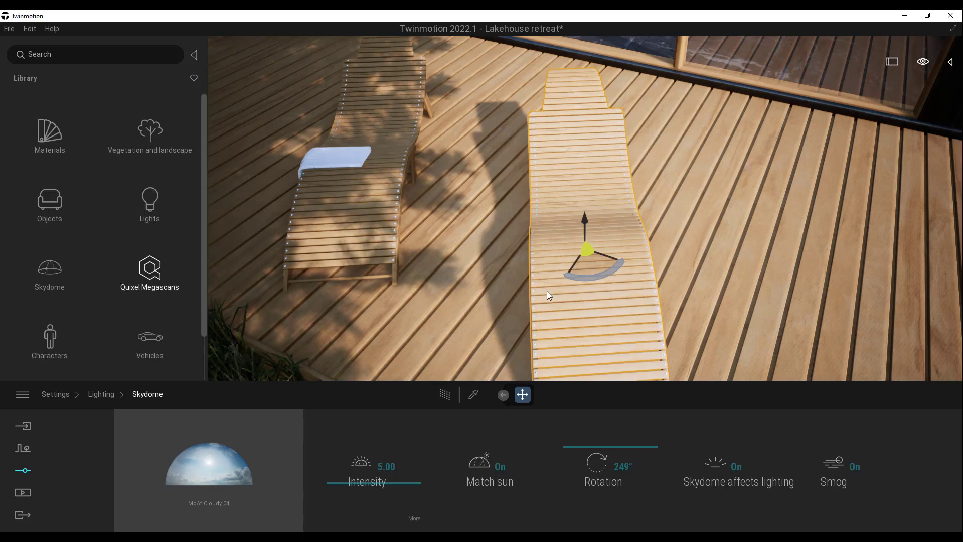
- Frame the whole lakehouse from outside beyond the rocks, deselect the sun lounger and render the view with the Path Tracer
{"action": "scroll", "coordinate": [609, 255], "scroll_direction": "down", "scroll_amount": 10}
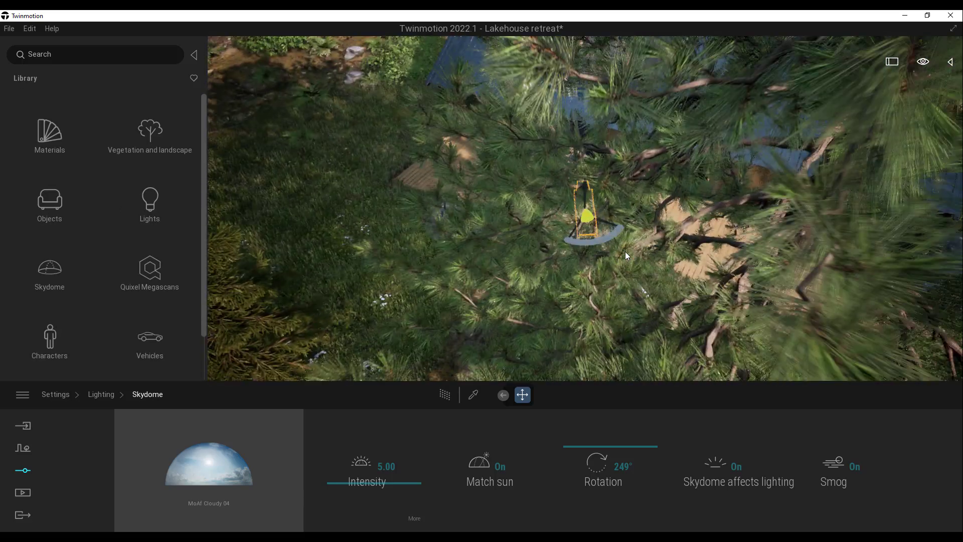
{"action": "scroll", "coordinate": [627, 251], "scroll_direction": "down", "scroll_amount": 5}
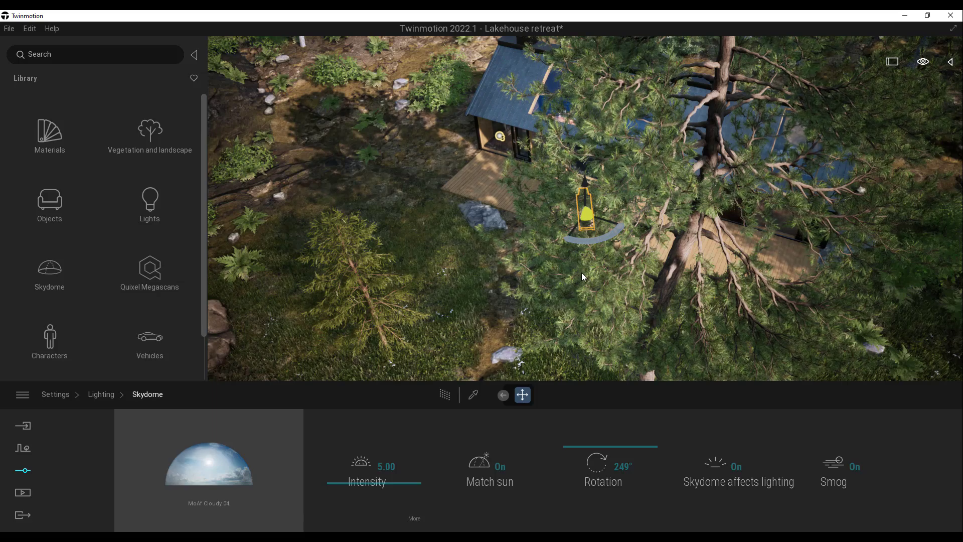
{"action": "middle_click_drag", "start_coordinate": [577, 261], "coordinate": [576, 294]}
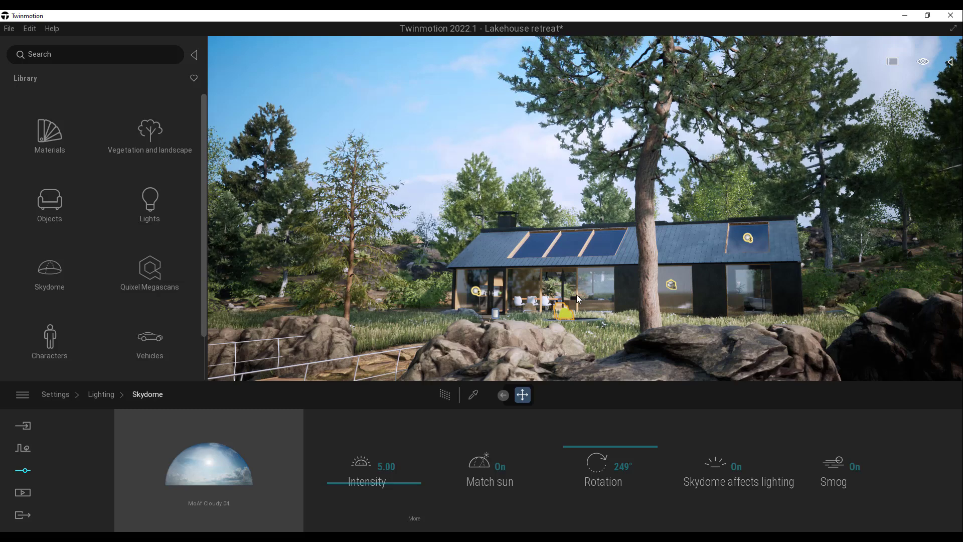
{"action": "left_click", "coordinate": [450, 98]}
{"action": "key", "text": "r"}
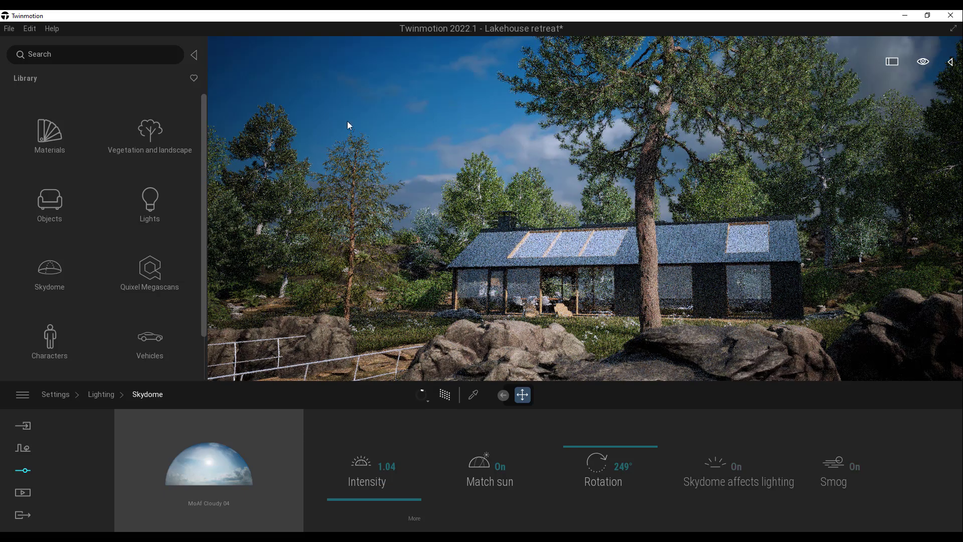
- Create a new media image from the current path-traced view of the lakehouse
{"action": "left_click", "coordinate": [23, 492]}
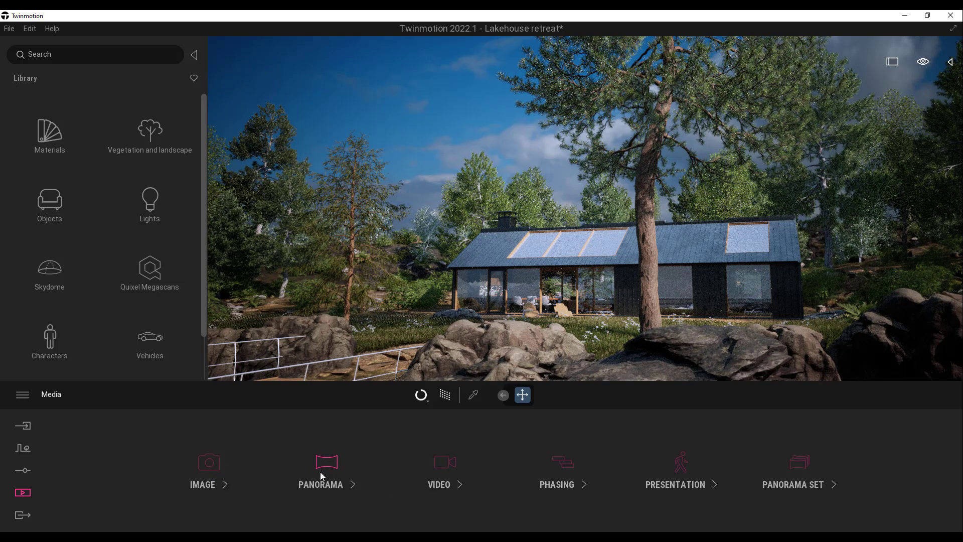
{"action": "left_click", "coordinate": [207, 464]}
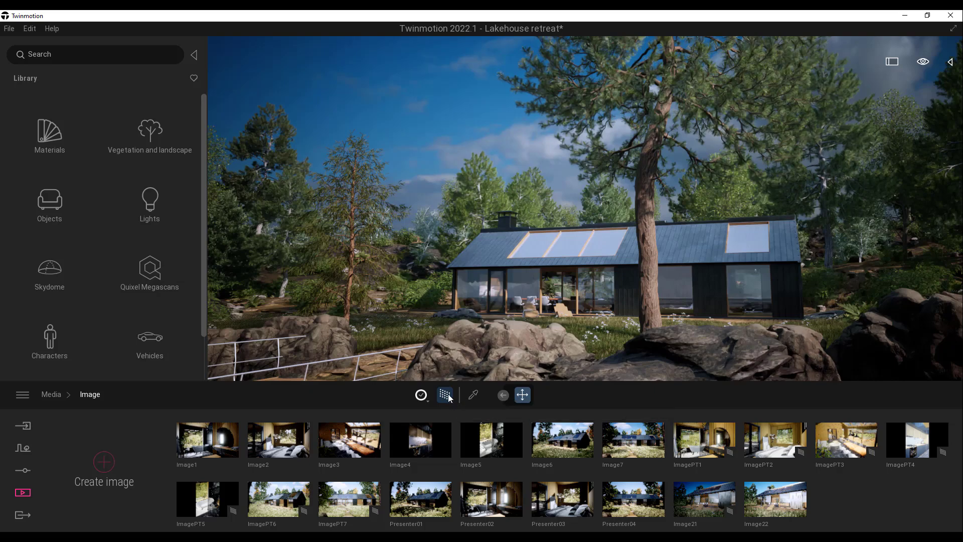
{"action": "left_click", "coordinate": [103, 461]}
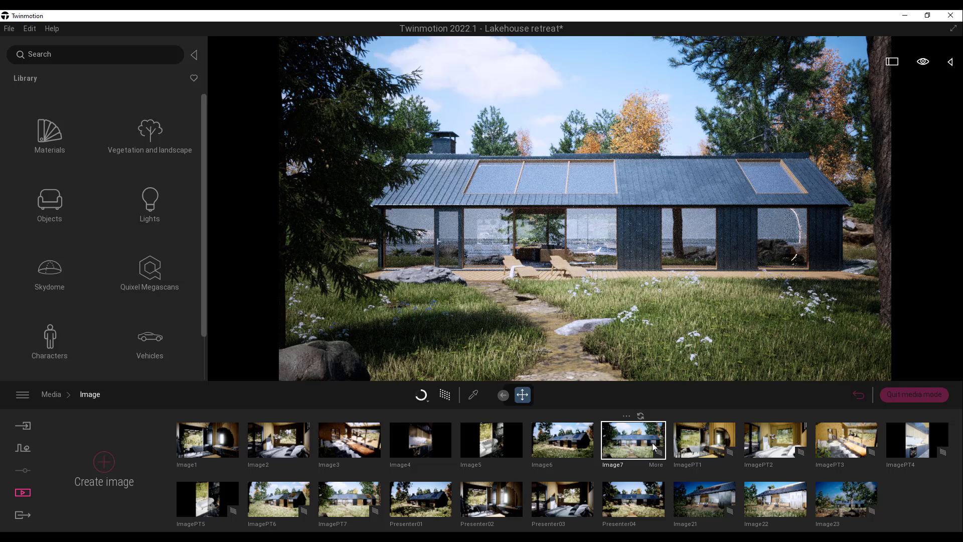
- Open Image22, try the Path Tracer on it, view its media settings and return it to real-time rendering
{"action": "left_click", "coordinate": [770, 501]}
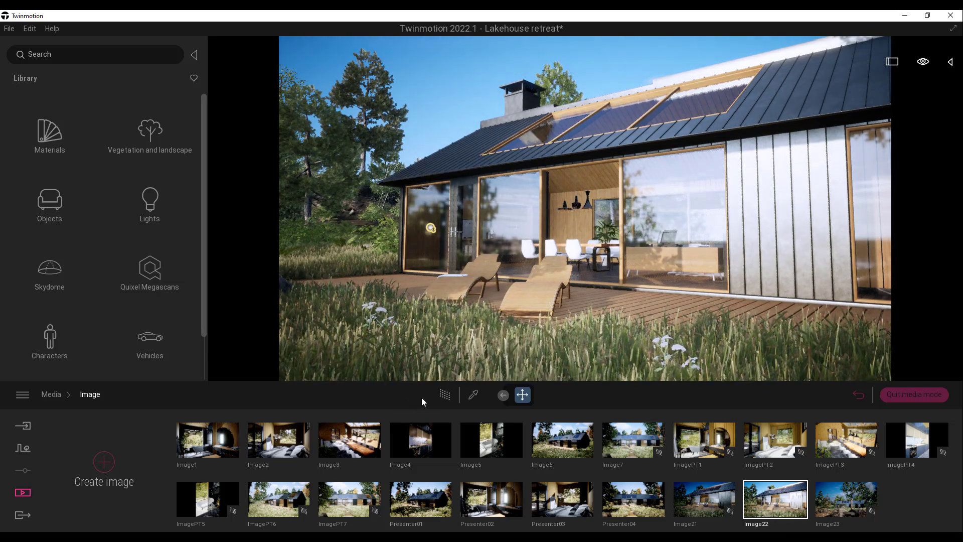
{"action": "left_click", "coordinate": [445, 395]}
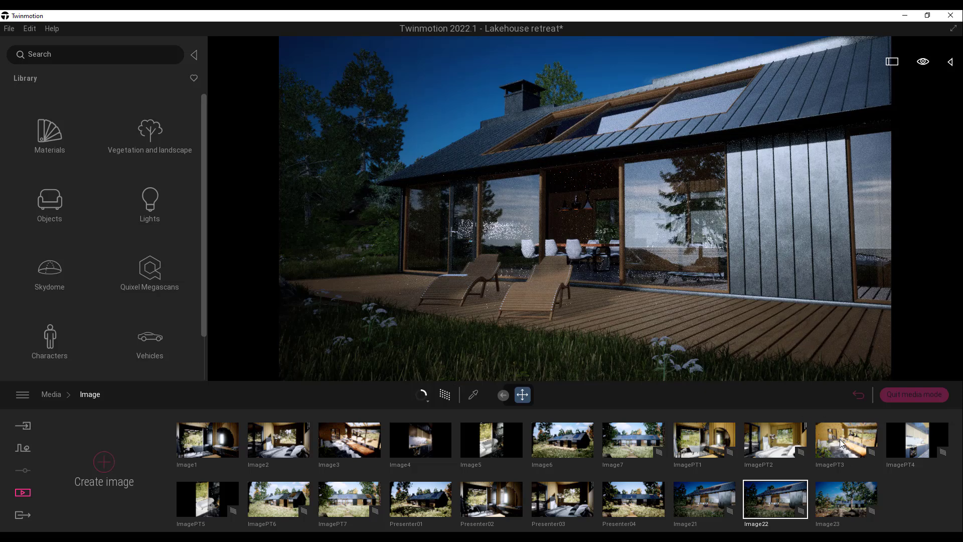
{"action": "mouse_move", "coordinate": [781, 512]}
{"action": "left_click", "coordinate": [798, 525]}
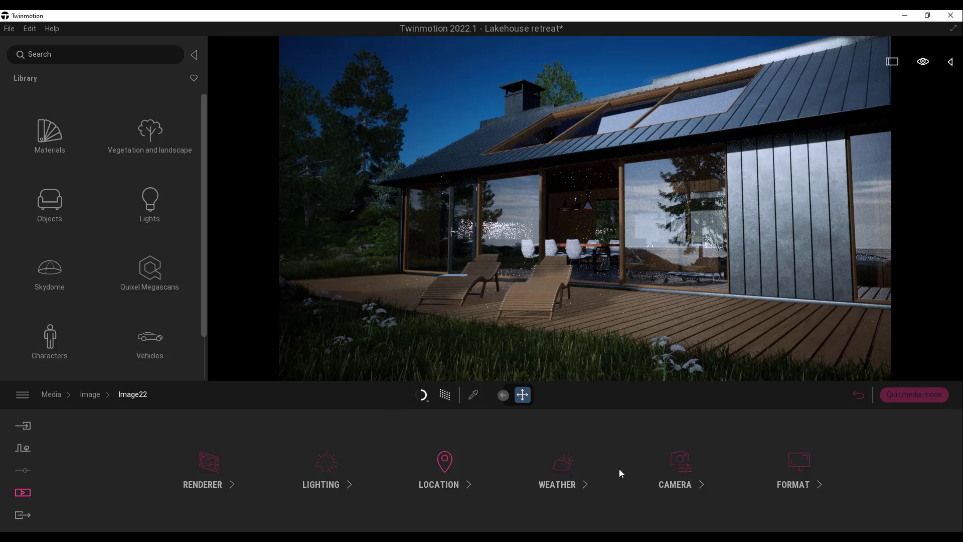
{"action": "left_click", "coordinate": [94, 398]}
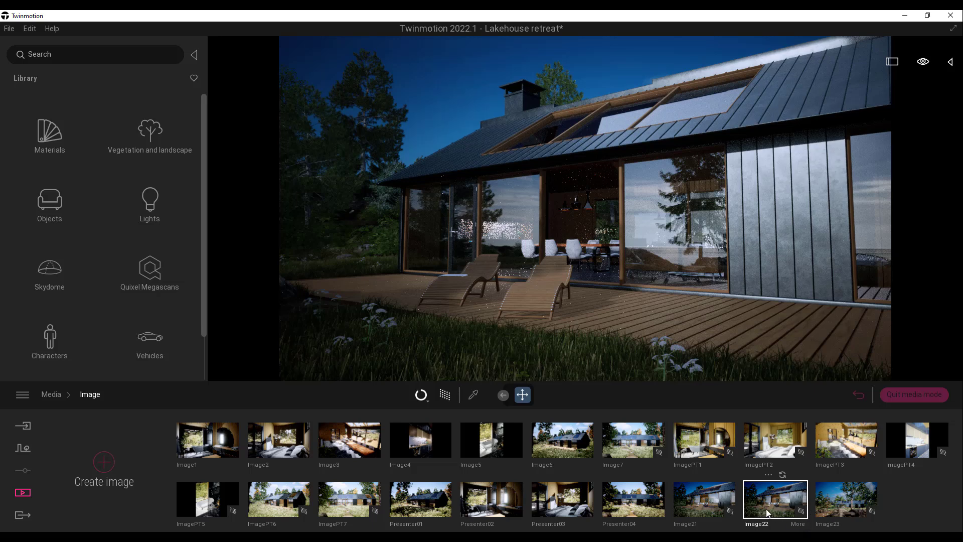
{"action": "left_click", "coordinate": [445, 396]}
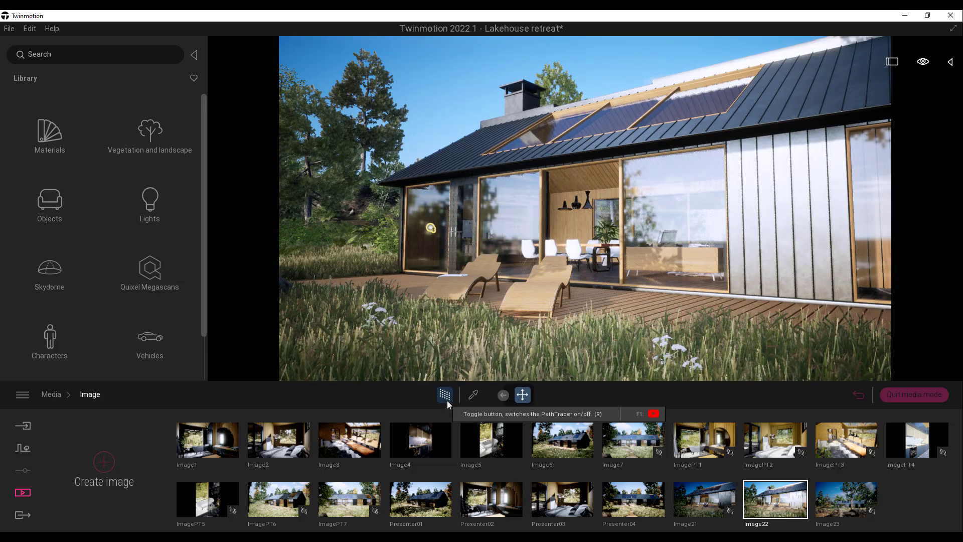
- Examine the image export selection by filtering the media with the Raster and PathTracer options, leaving both enabled
{"action": "left_click", "coordinate": [23, 517]}
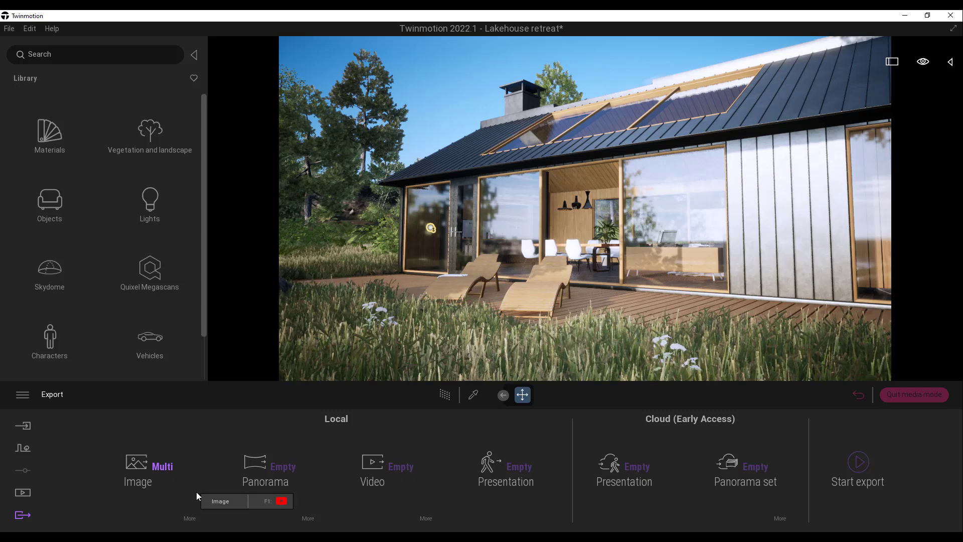
{"action": "left_click", "coordinate": [169, 470]}
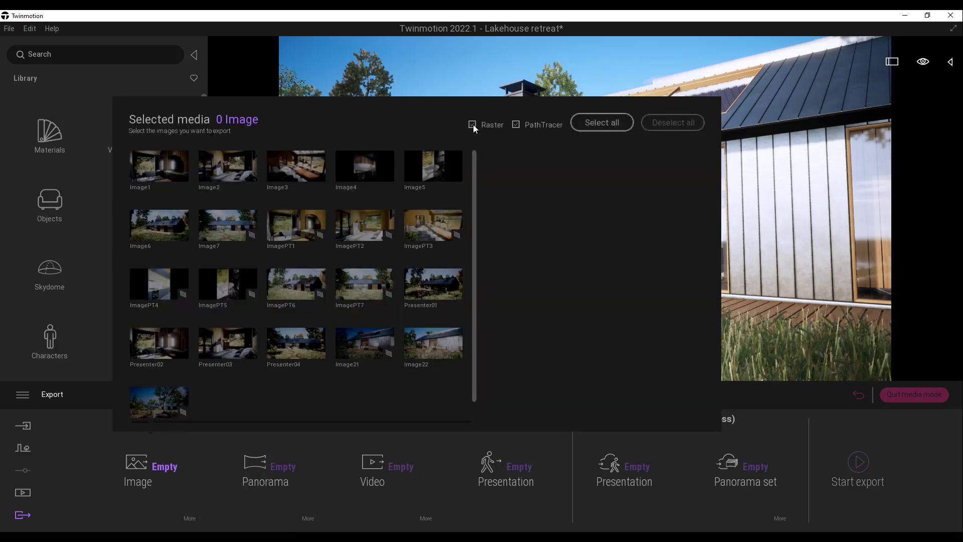
{"action": "left_click", "coordinate": [473, 125]}
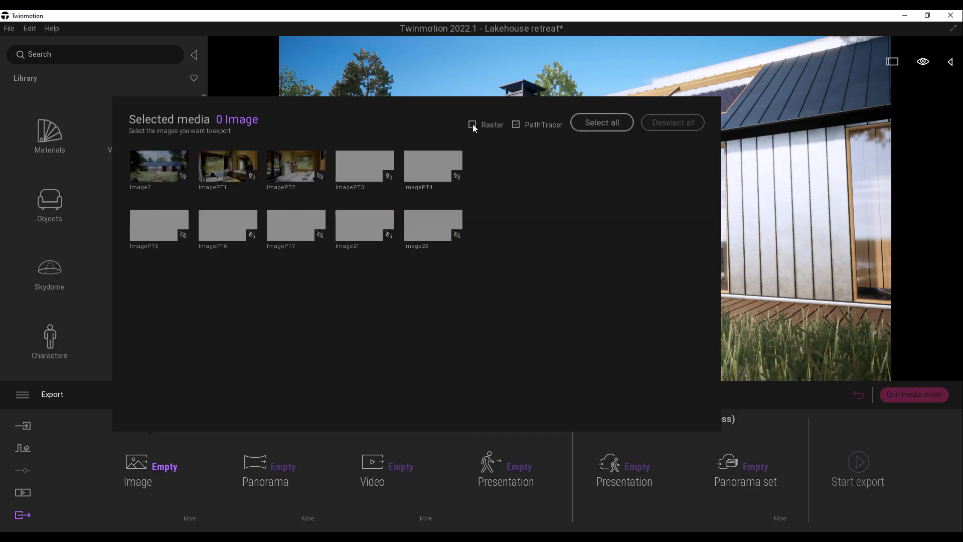
{"action": "left_click", "coordinate": [515, 125]}
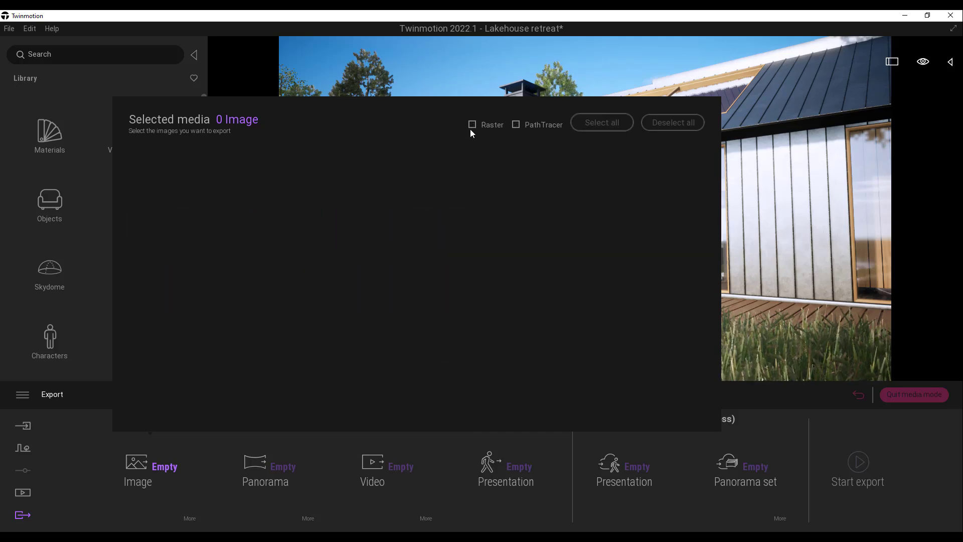
{"action": "left_click", "coordinate": [471, 124]}
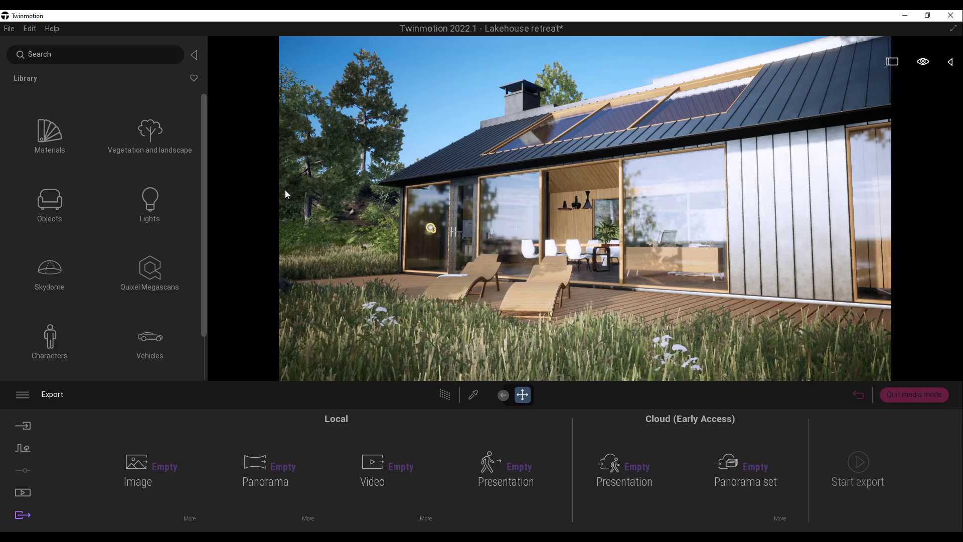
{"action": "left_click", "coordinate": [159, 465]}
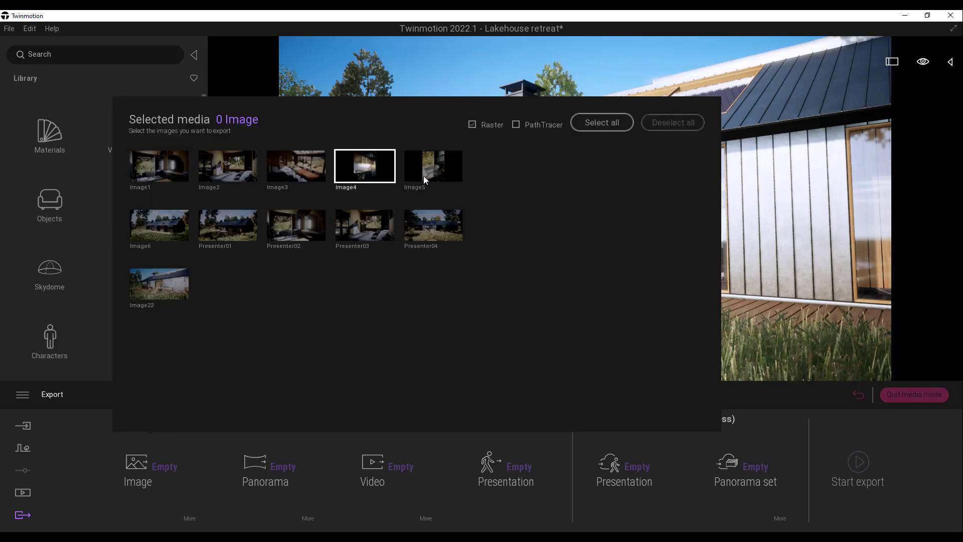
{"action": "left_click", "coordinate": [516, 124]}
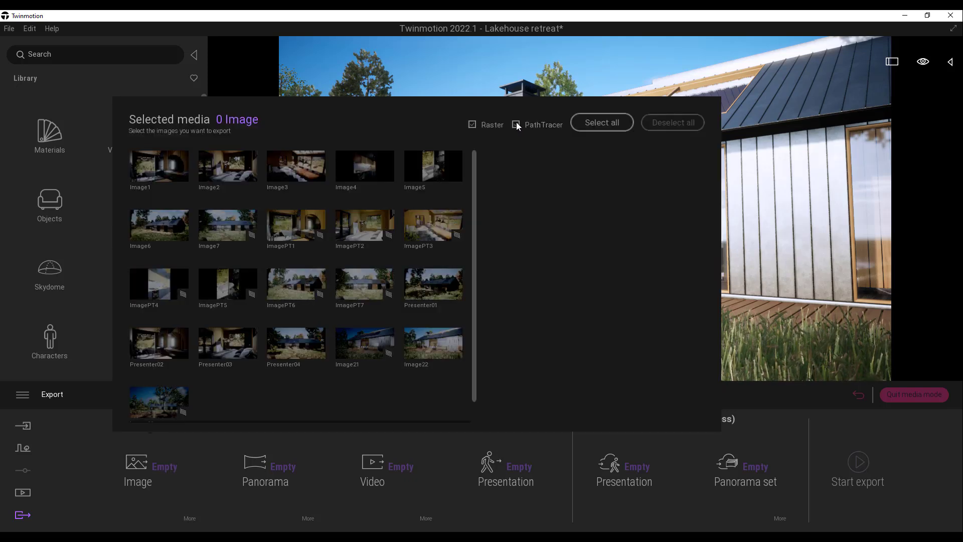
{"action": "left_click", "coordinate": [472, 124]}
{"action": "left_click", "coordinate": [474, 125]}
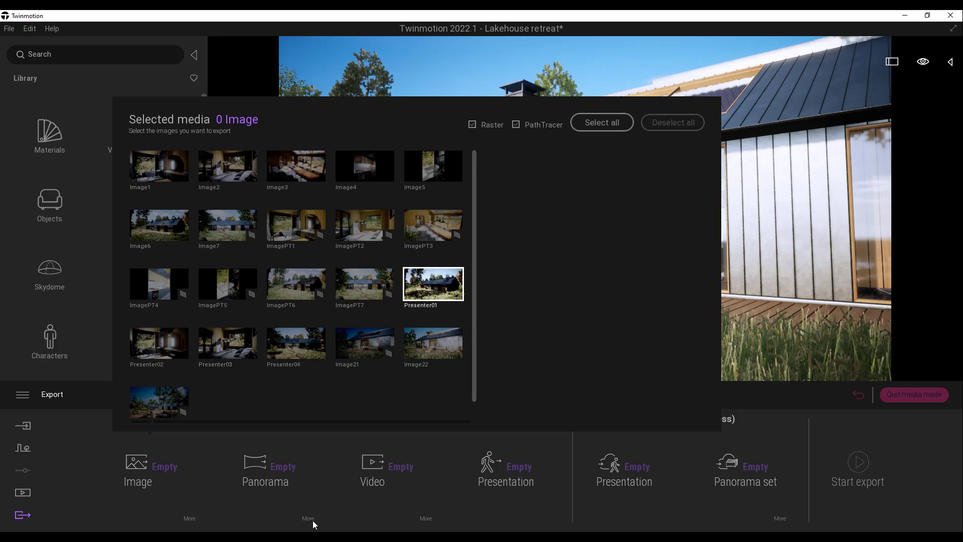
- Check the raster and path-traced panoramas offered for local export, and close the selection
{"action": "left_click", "coordinate": [271, 514]}
{"action": "left_click", "coordinate": [258, 510]}
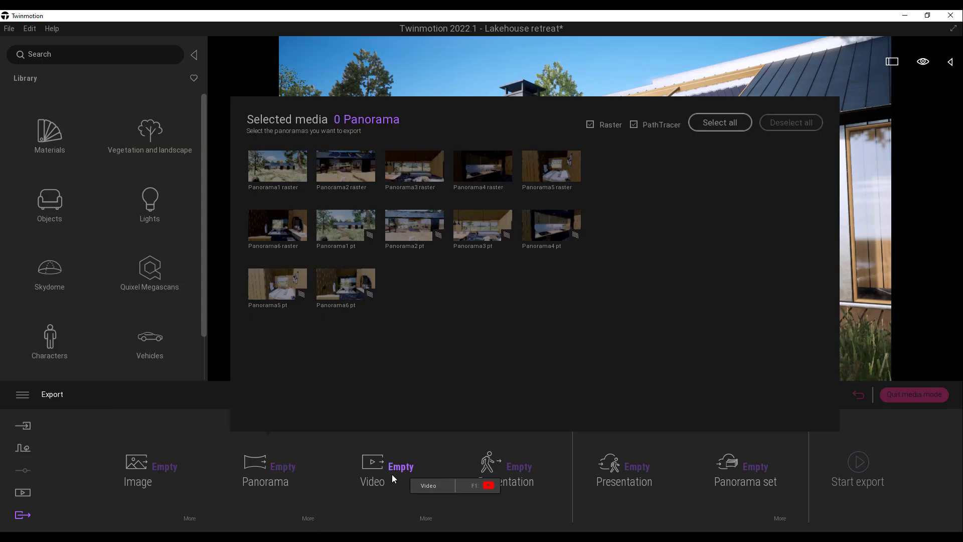
{"action": "left_click", "coordinate": [860, 103]}
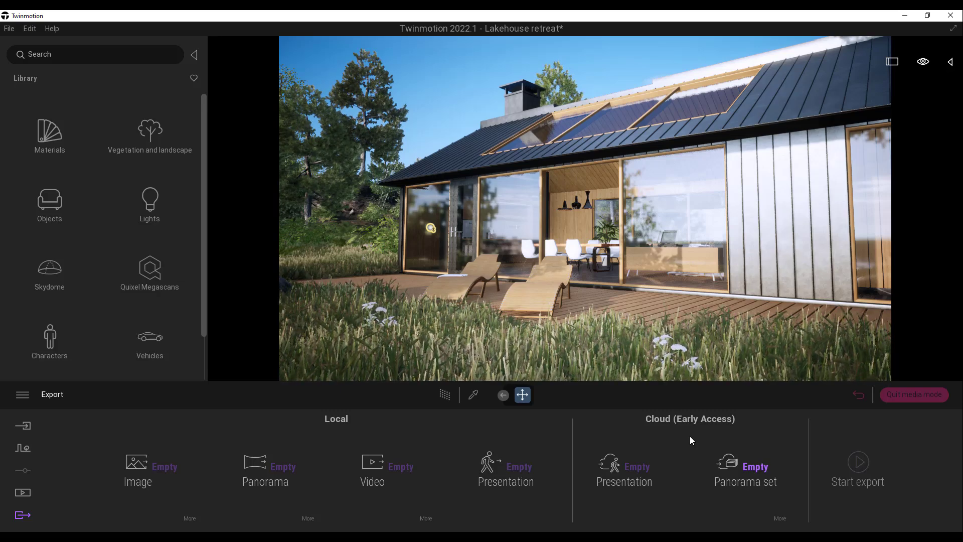
- Enable the Path Tracer and inspect the lakehouse from the boat on the water and from the wooden walkway
{"action": "left_click", "coordinate": [445, 394]}
{"action": "scroll", "coordinate": [577, 161], "scroll_direction": "down", "scroll_amount": 2}
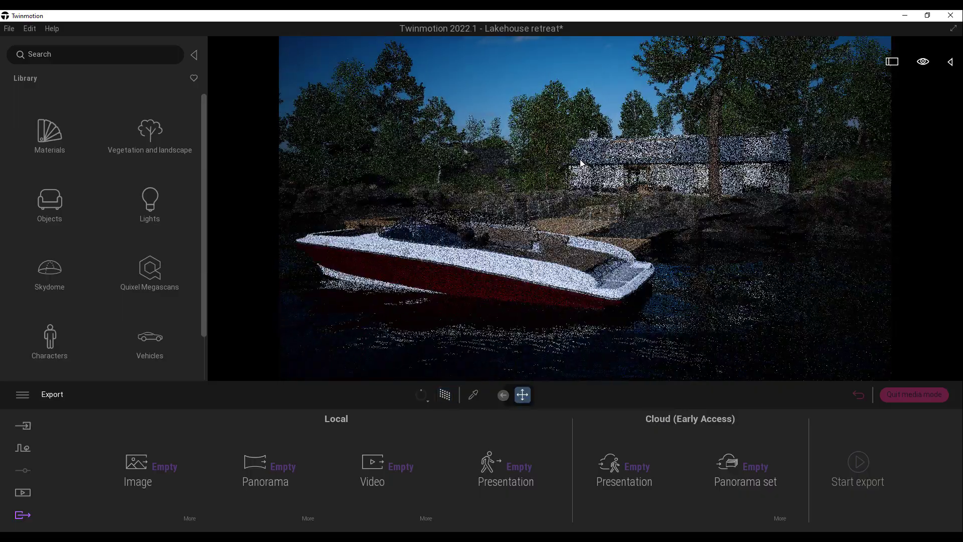
{"action": "scroll", "coordinate": [578, 143], "scroll_direction": "up", "scroll_amount": 2}
{"action": "scroll", "coordinate": [578, 143], "scroll_direction": "up", "scroll_amount": 5}
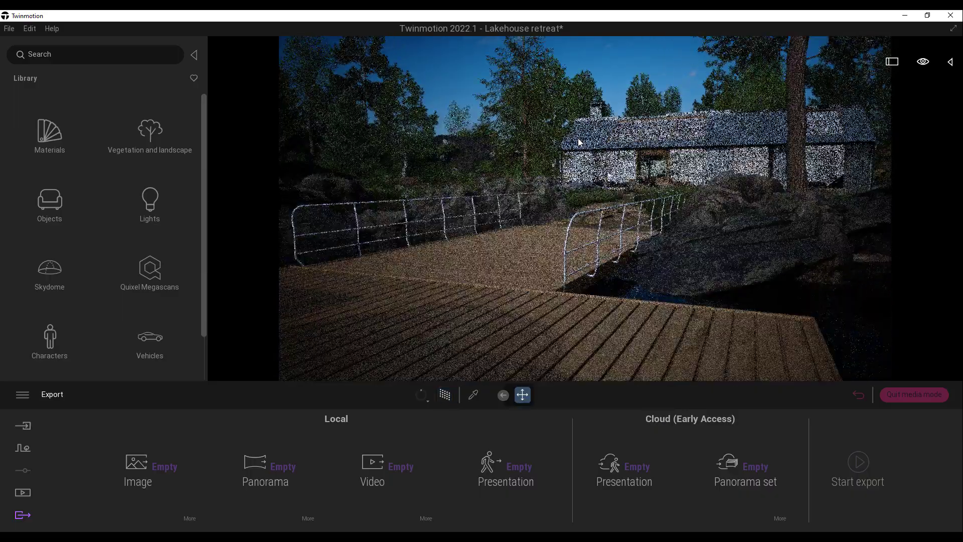
{"action": "scroll", "coordinate": [578, 142], "scroll_direction": "up", "scroll_amount": 5}
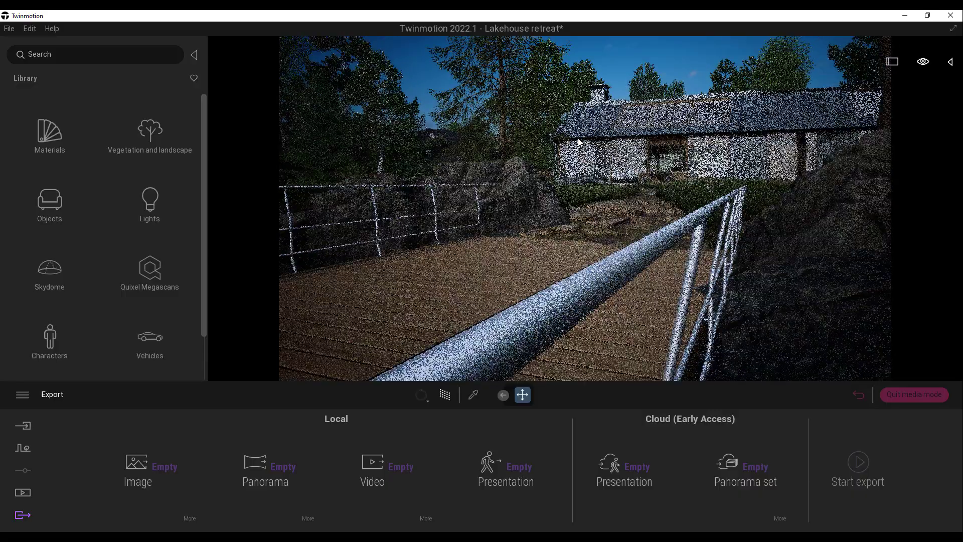
{"action": "scroll", "coordinate": [578, 142], "scroll_direction": "up", "scroll_amount": 1}
{"action": "scroll", "coordinate": [772, 111], "scroll_direction": "down", "scroll_amount": 2}
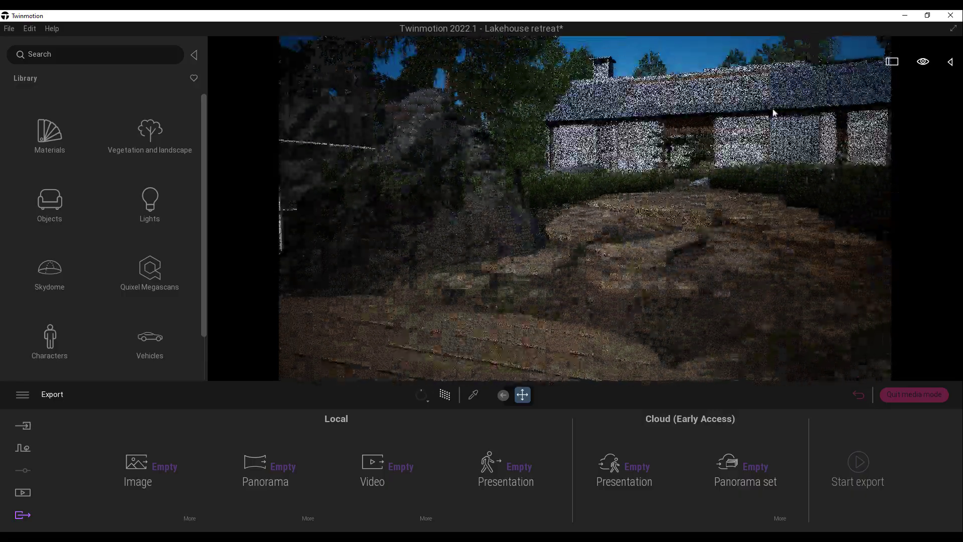
- Switch to the Twinmotion 2022.1 Preview 1 release notes in the browser and review the list of new features
{"action": "left_click", "coordinate": [905, 16]}
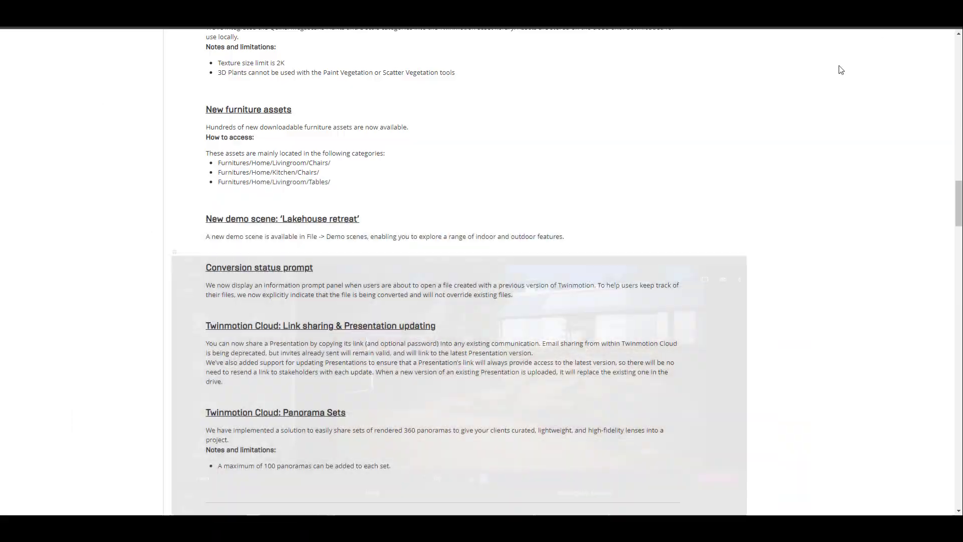
{"action": "scroll", "coordinate": [492, 168], "scroll_direction": "down", "scroll_amount": 6}
{"action": "scroll", "coordinate": [492, 168], "scroll_direction": "up", "scroll_amount": 15}
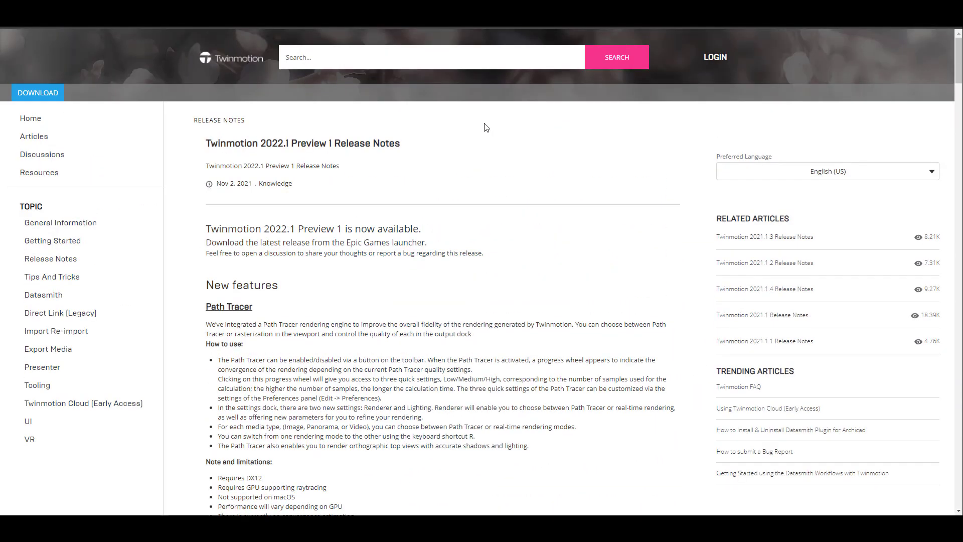
{"action": "middle_click", "coordinate": [586, 309]}
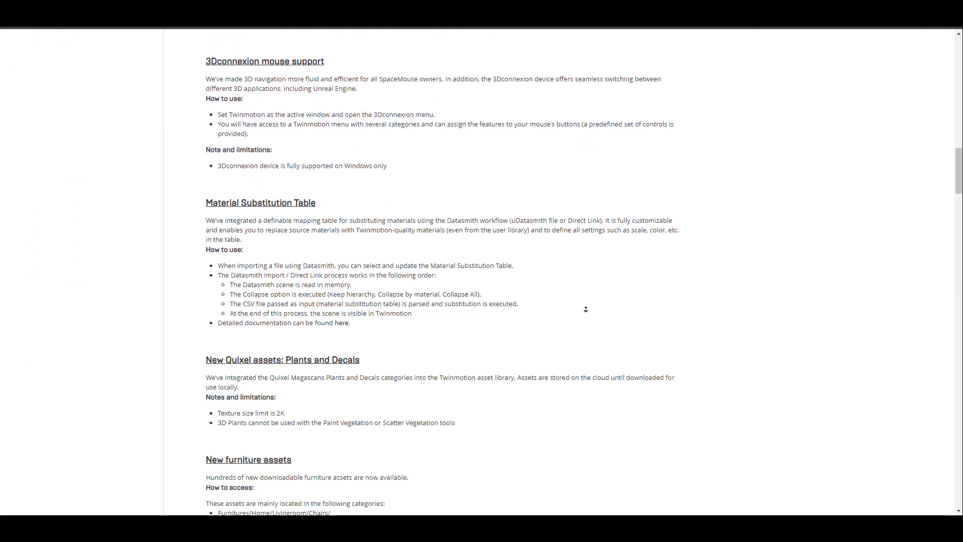
{"action": "middle_click", "coordinate": [585, 309]}
{"action": "scroll", "coordinate": [587, 305], "scroll_direction": "up", "scroll_amount": 9}
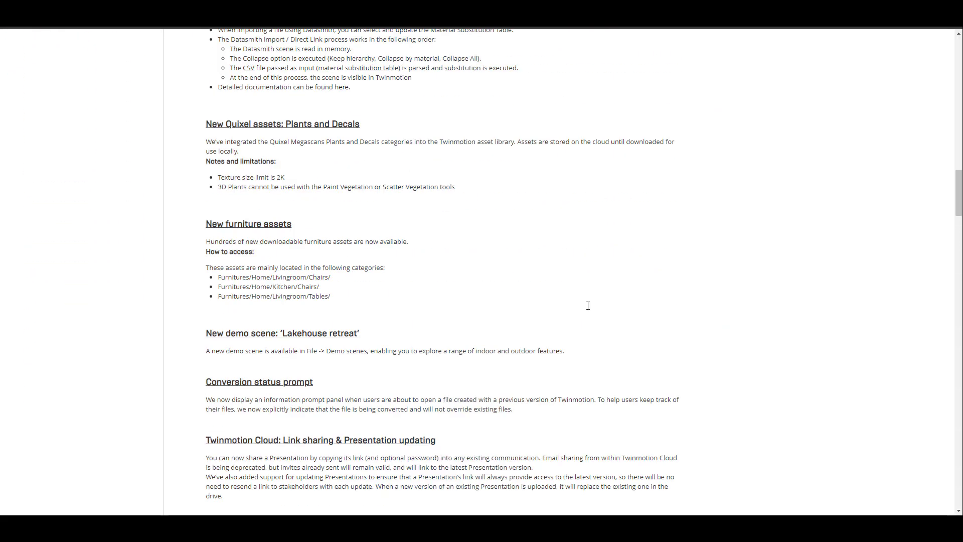
- Review the Improvements and bug fixes sections of the 2022.1 Preview 1 release notes, and return to the beginning of the article
{"action": "scroll", "coordinate": [585, 307], "scroll_direction": "down", "scroll_amount": 20}
{"action": "scroll", "coordinate": [584, 293], "scroll_direction": "down", "scroll_amount": 8}
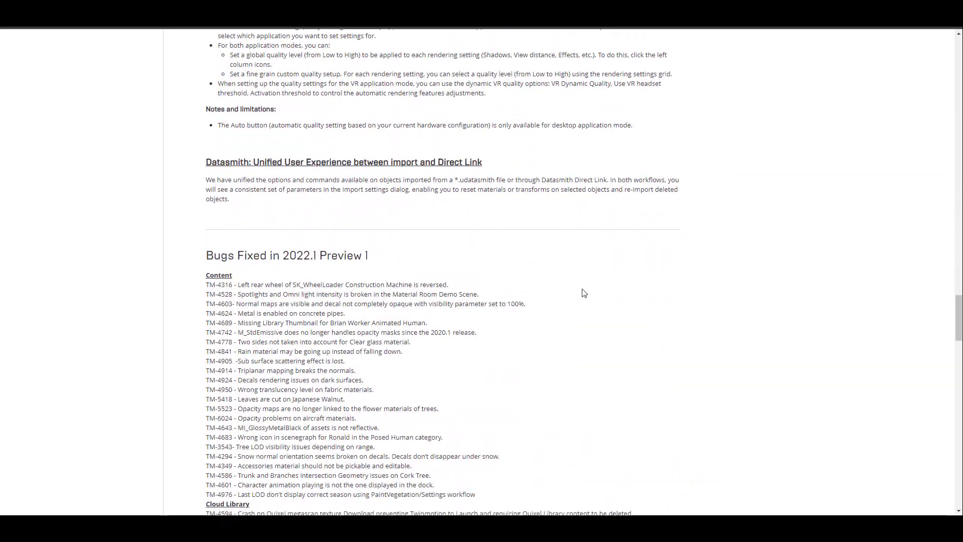
{"action": "scroll", "coordinate": [582, 290], "scroll_direction": "up", "scroll_amount": 20}
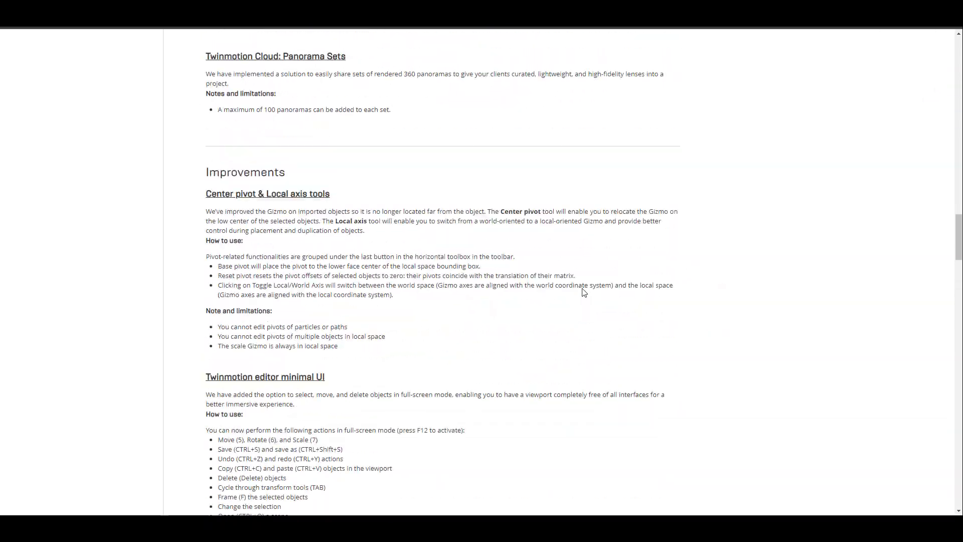
{"action": "scroll", "coordinate": [567, 259], "scroll_direction": "up", "scroll_amount": 10}
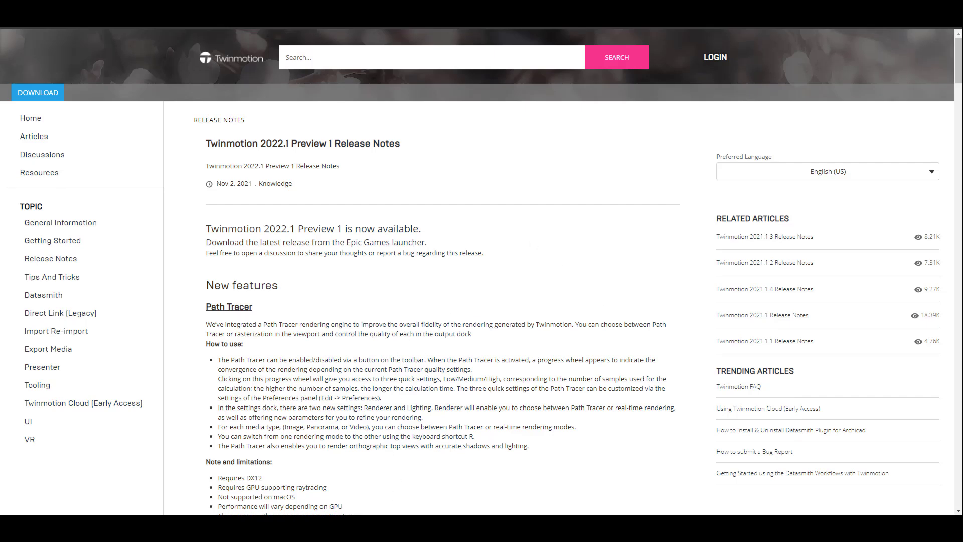
- Switch to the Epic Games Launcher, check which Twinmotion versions are offered for launch, and return to the browser
{"action": "left_click", "coordinate": [444, 526]}
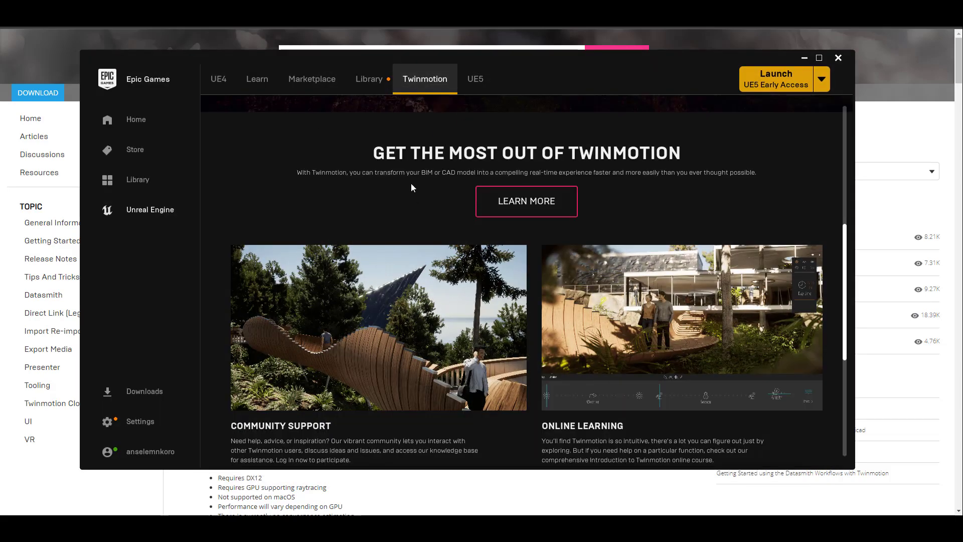
{"action": "scroll", "coordinate": [411, 187], "scroll_direction": "up", "scroll_amount": 6}
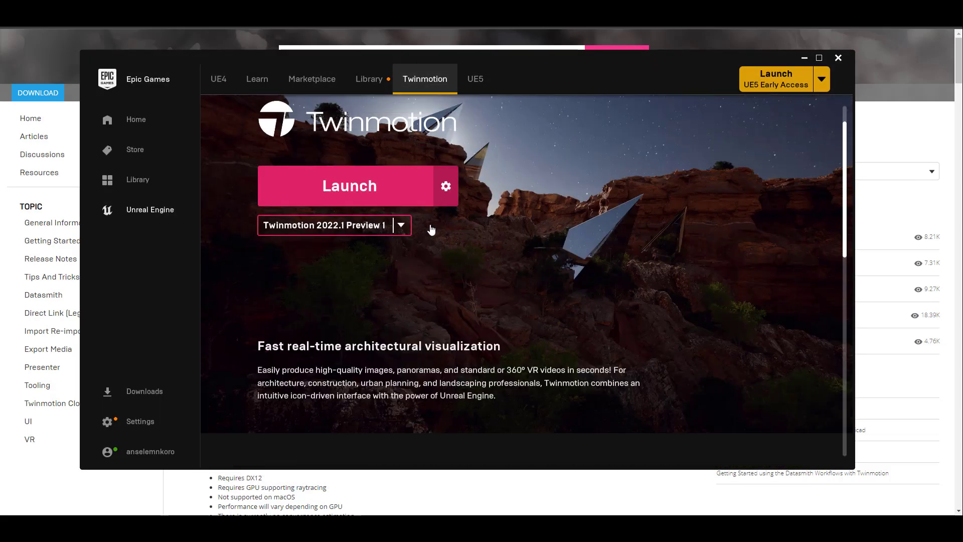
{"action": "left_click", "coordinate": [404, 227]}
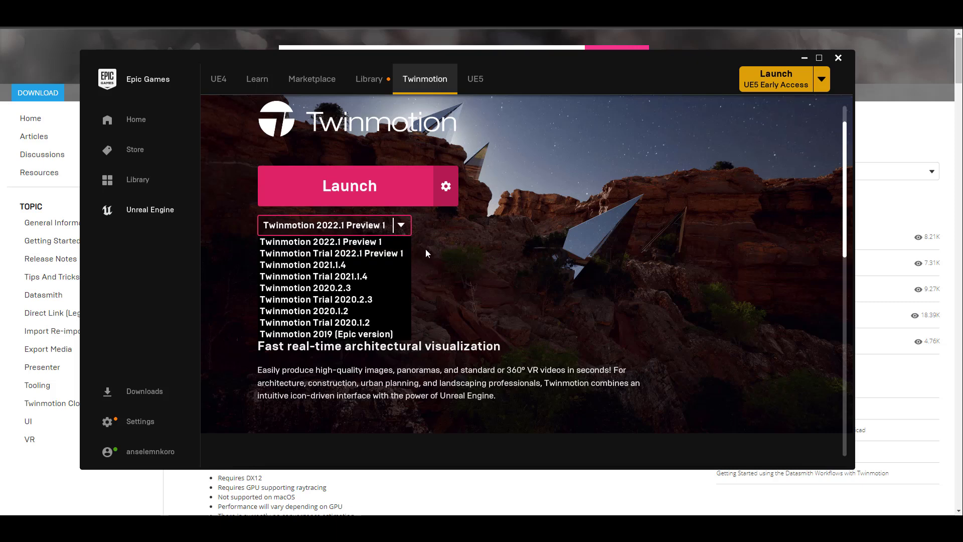
{"action": "left_click", "coordinate": [591, 223]}
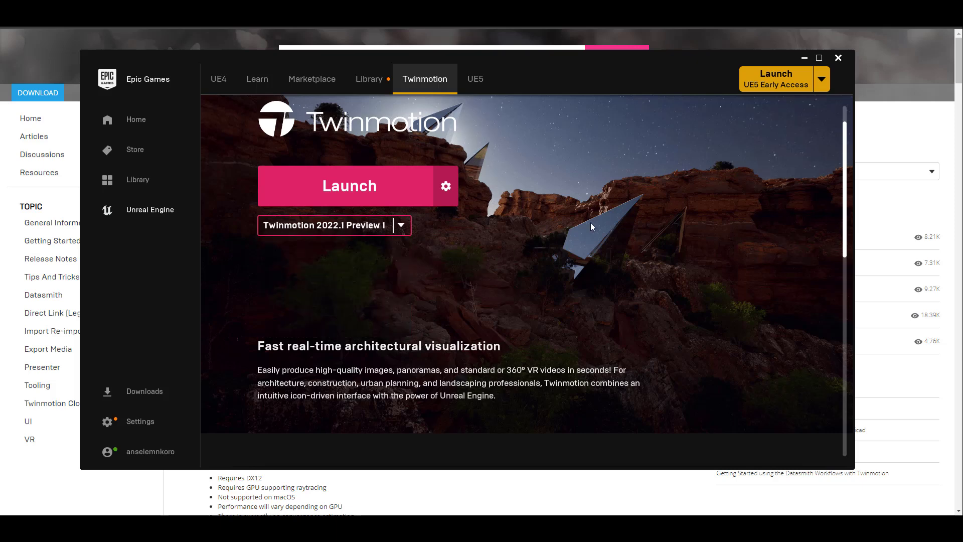
{"action": "left_click", "coordinate": [904, 132]}
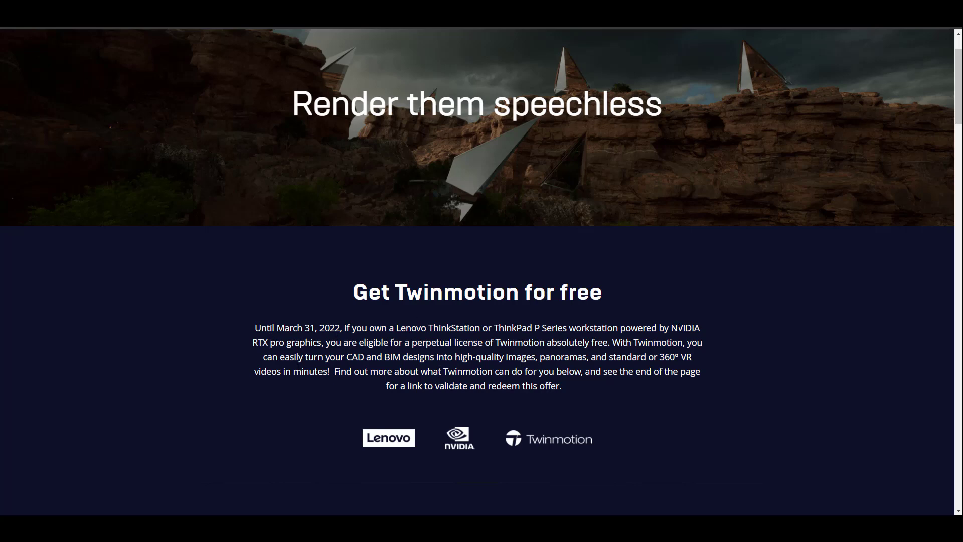
- Switch to the Twinmotion Public Roadmap and examine the features under consideration, from import and export capabilities to productivity improvements
{"action": "scroll", "coordinate": [718, 271], "scroll_direction": "up", "scroll_amount": 2}
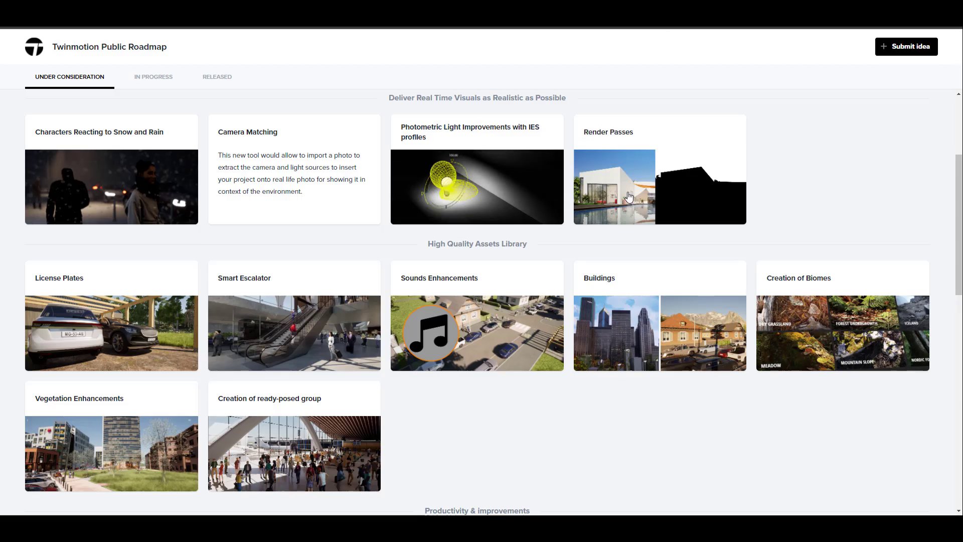
{"action": "scroll", "coordinate": [727, 287], "scroll_direction": "up", "scroll_amount": 3}
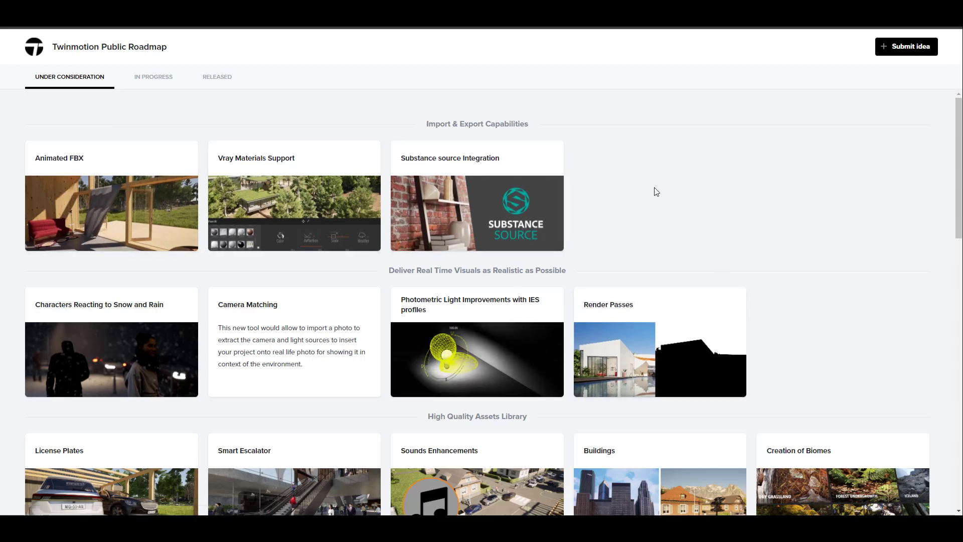
{"action": "scroll", "coordinate": [651, 180], "scroll_direction": "down", "scroll_amount": 15}
{"action": "scroll", "coordinate": [686, 226], "scroll_direction": "up", "scroll_amount": 7}
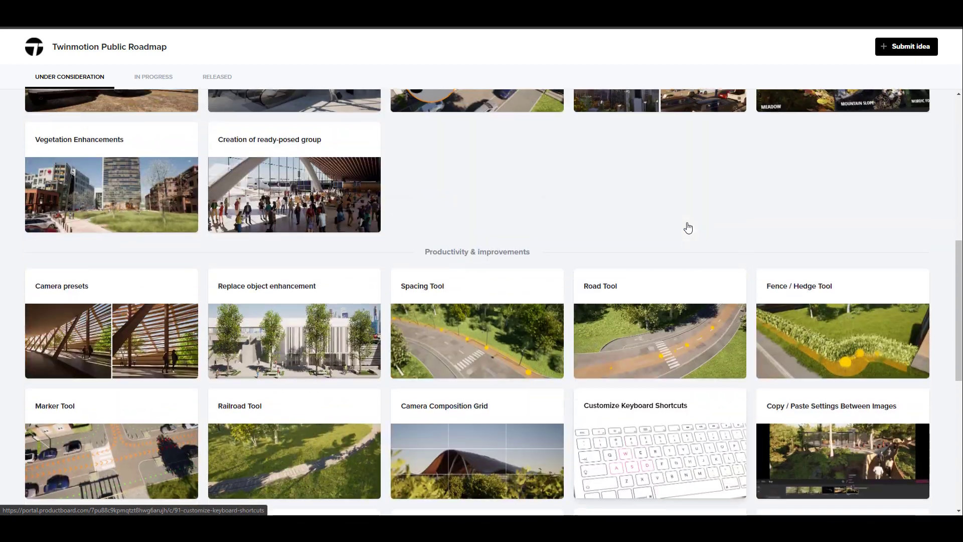
{"action": "scroll", "coordinate": [686, 226], "scroll_direction": "down", "scroll_amount": 5}
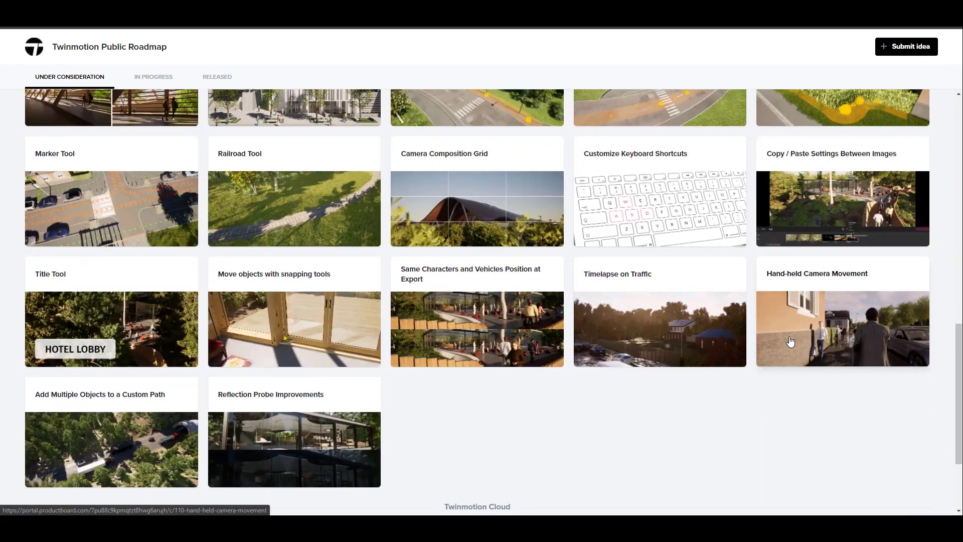
{"action": "scroll", "coordinate": [517, 230], "scroll_direction": "up", "scroll_amount": 10}
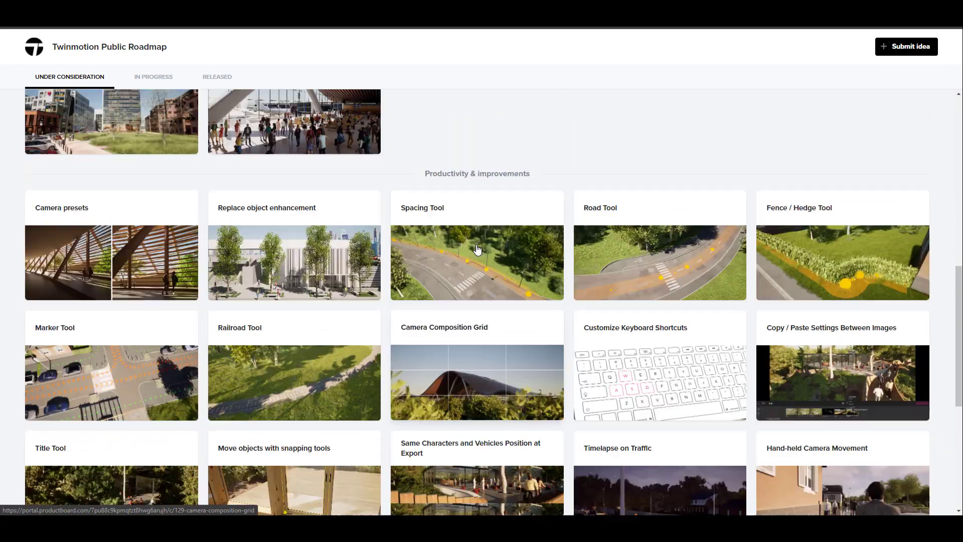
{"action": "scroll", "coordinate": [523, 226], "scroll_direction": "down", "scroll_amount": 1}
{"action": "scroll", "coordinate": [523, 227], "scroll_direction": "up", "scroll_amount": 3}
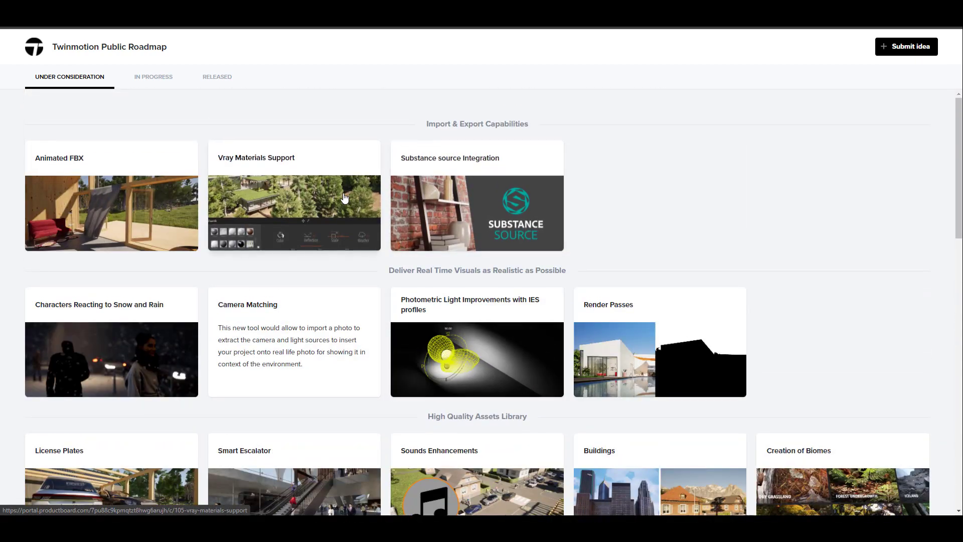
- Examine the roadmap's in-progress features across all categories, and open the list of released features
{"action": "left_click", "coordinate": [153, 77]}
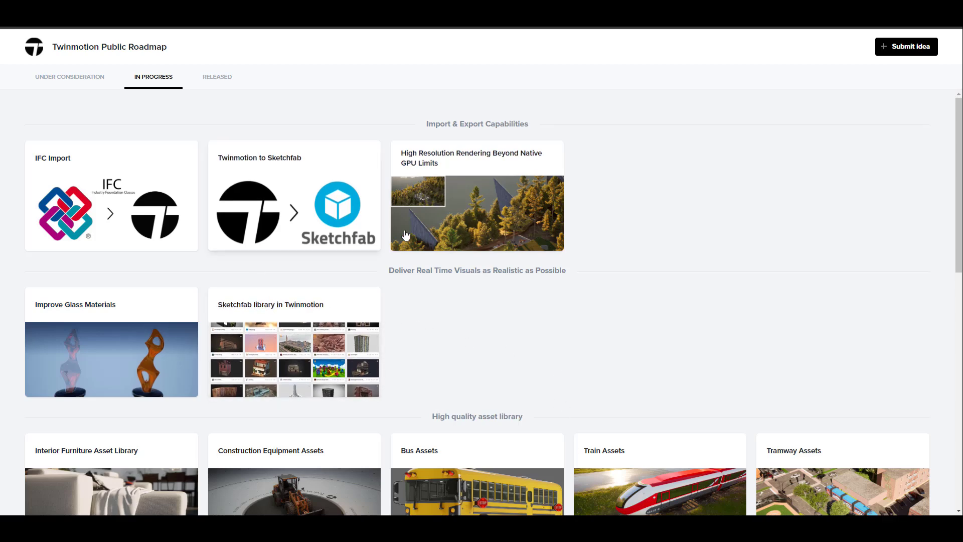
{"action": "scroll", "coordinate": [307, 310], "scroll_direction": "down", "scroll_amount": 1}
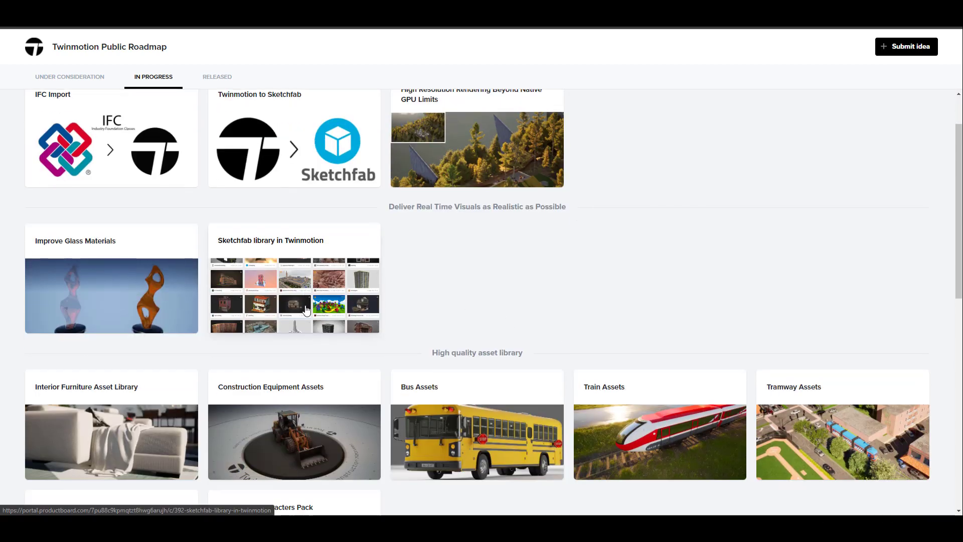
{"action": "scroll", "coordinate": [307, 310], "scroll_direction": "down", "scroll_amount": 3}
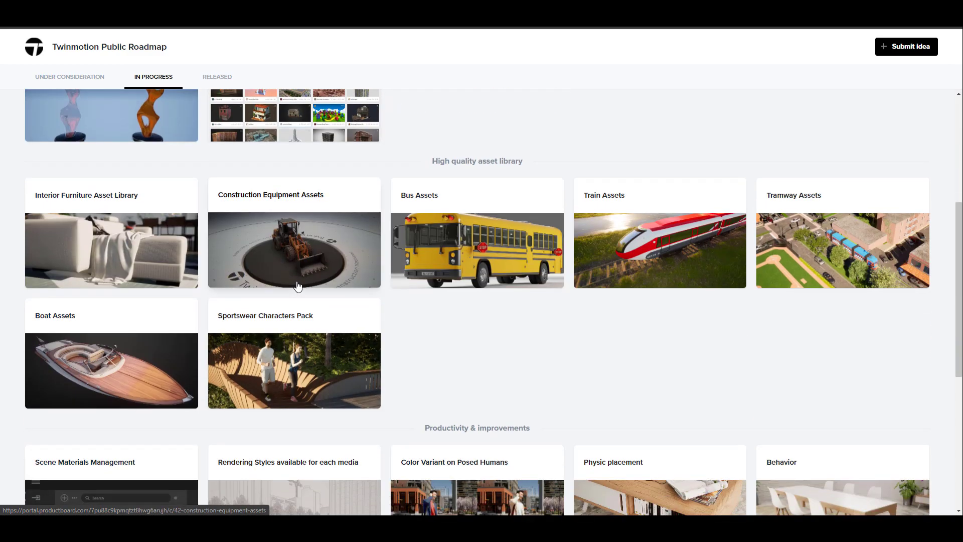
{"action": "scroll", "coordinate": [298, 285], "scroll_direction": "down", "scroll_amount": 3}
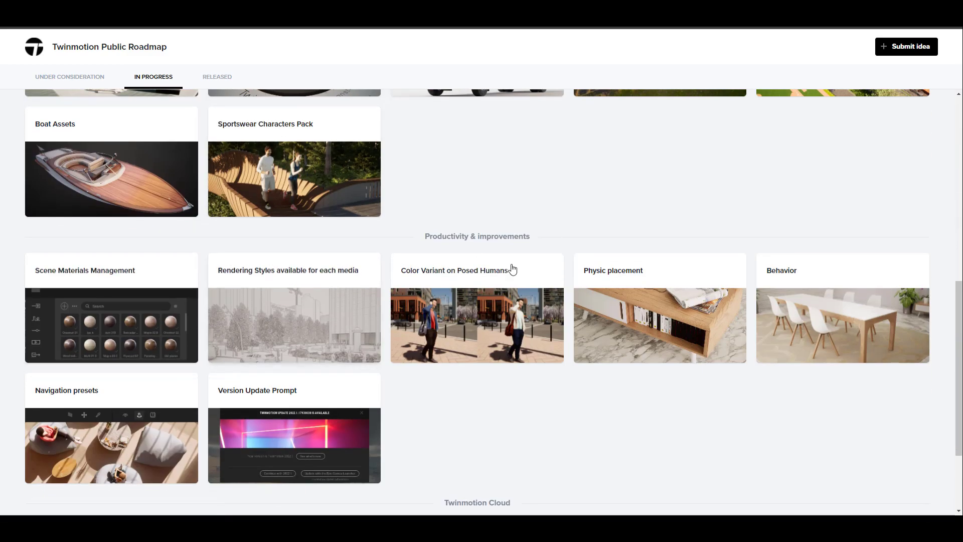
{"action": "scroll", "coordinate": [537, 269], "scroll_direction": "down", "scroll_amount": 2}
{"action": "scroll", "coordinate": [502, 274], "scroll_direction": "up", "scroll_amount": 2}
{"action": "scroll", "coordinate": [582, 271], "scroll_direction": "down", "scroll_amount": 1}
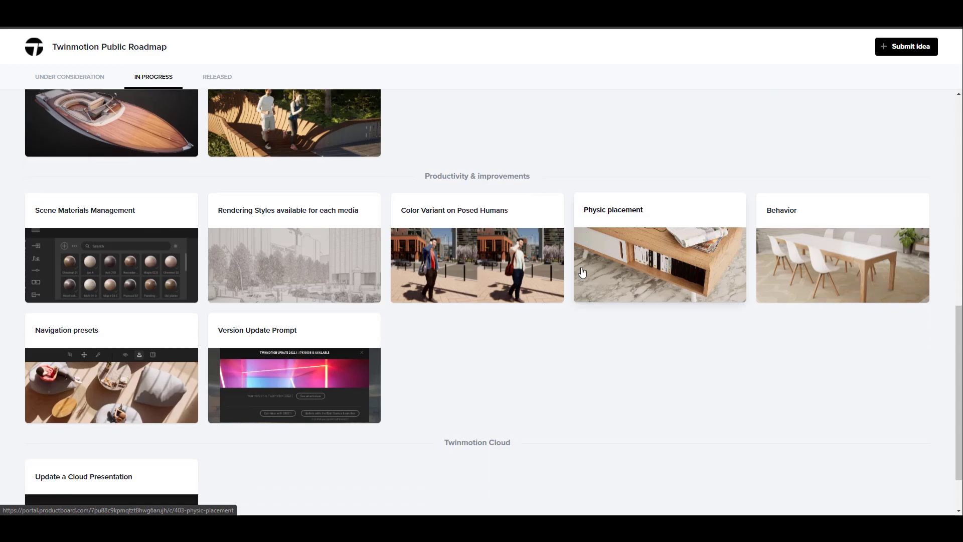
{"action": "scroll", "coordinate": [709, 188], "scroll_direction": "up", "scroll_amount": 8}
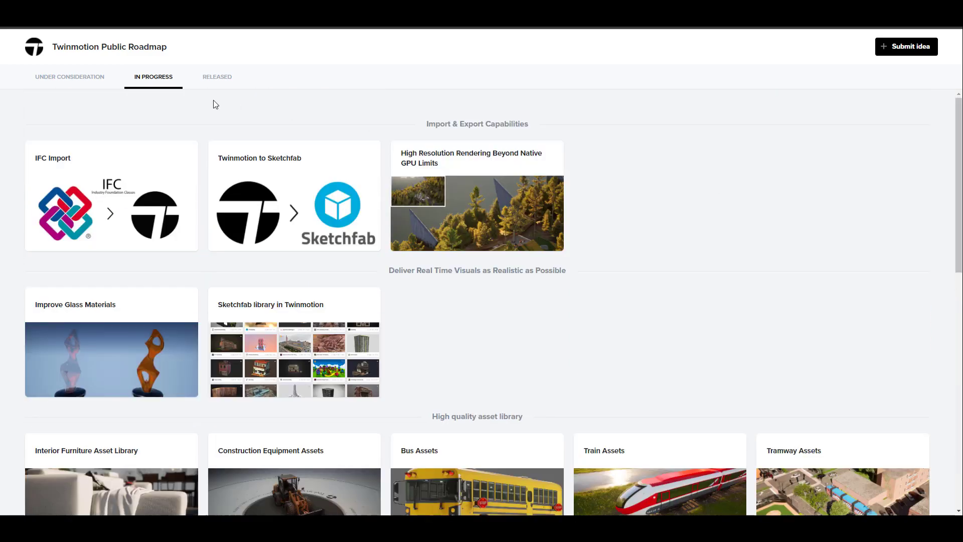
{"action": "left_click", "coordinate": [217, 77]}
- Switch to the Twinmotion product page and review its five feature highlights, from high-quality rendering to sharing and presentation, through to the resources section
{"action": "scroll", "coordinate": [18, 307], "scroll_direction": "down", "scroll_amount": 3}
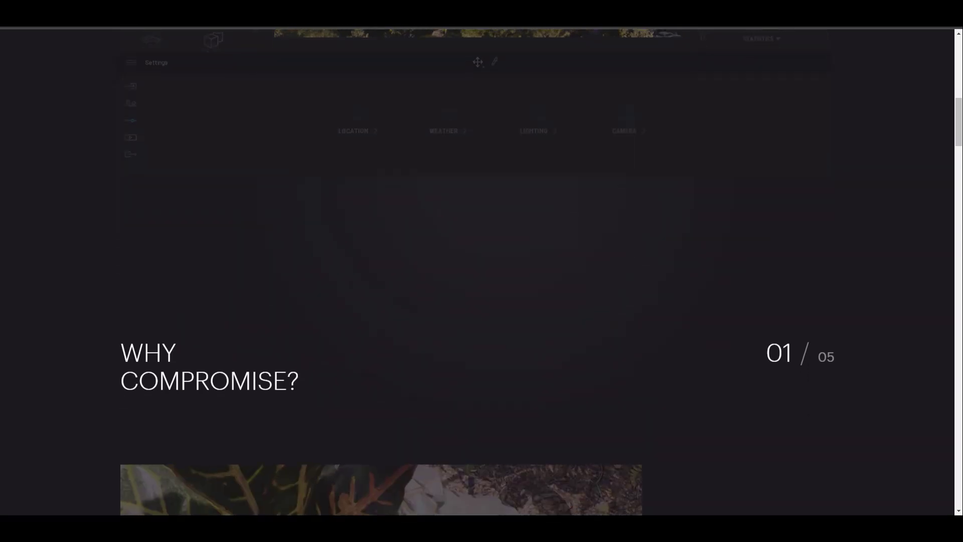
{"action": "scroll", "coordinate": [482, 270], "scroll_direction": "down", "scroll_amount": 5}
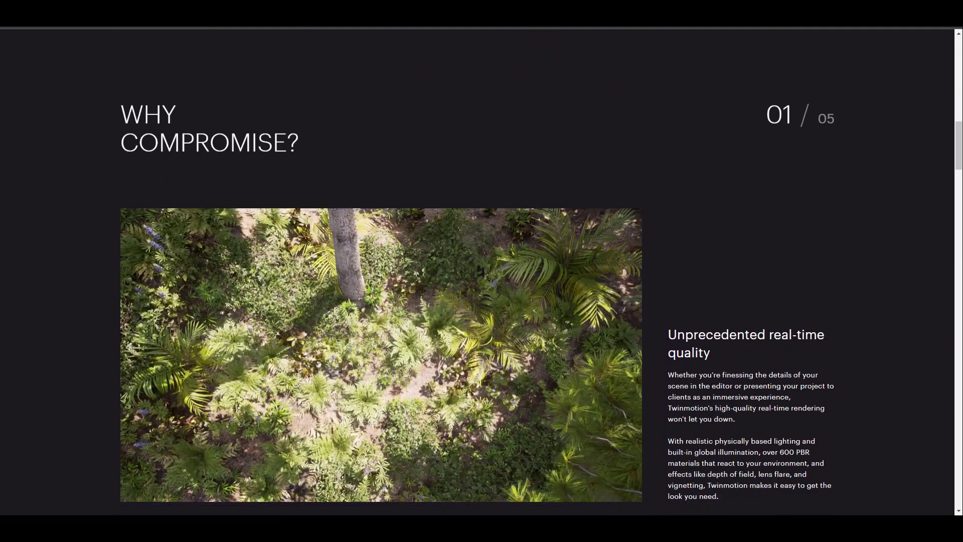
{"action": "scroll", "coordinate": [481, 271], "scroll_direction": "down", "scroll_amount": 1}
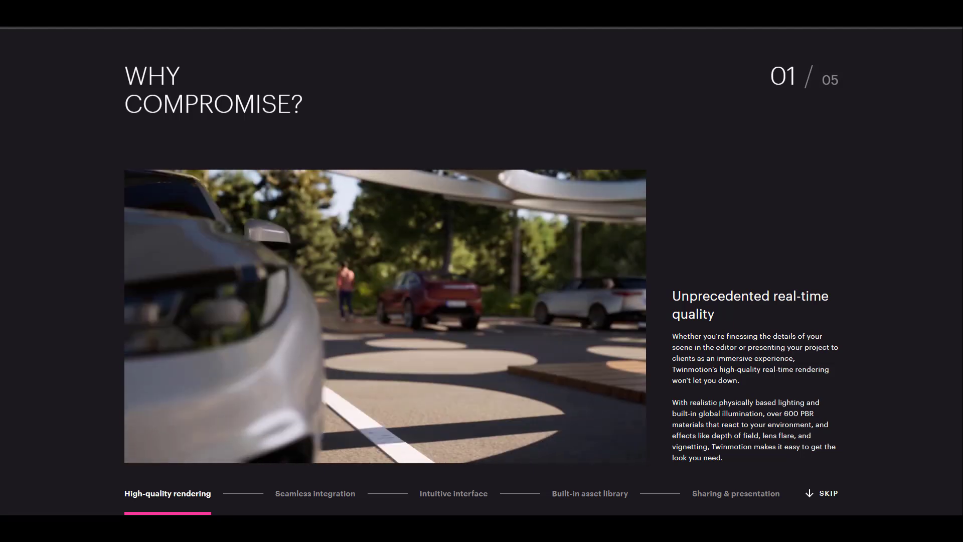
{"action": "scroll", "coordinate": [481, 270], "scroll_direction": "down", "scroll_amount": 1}
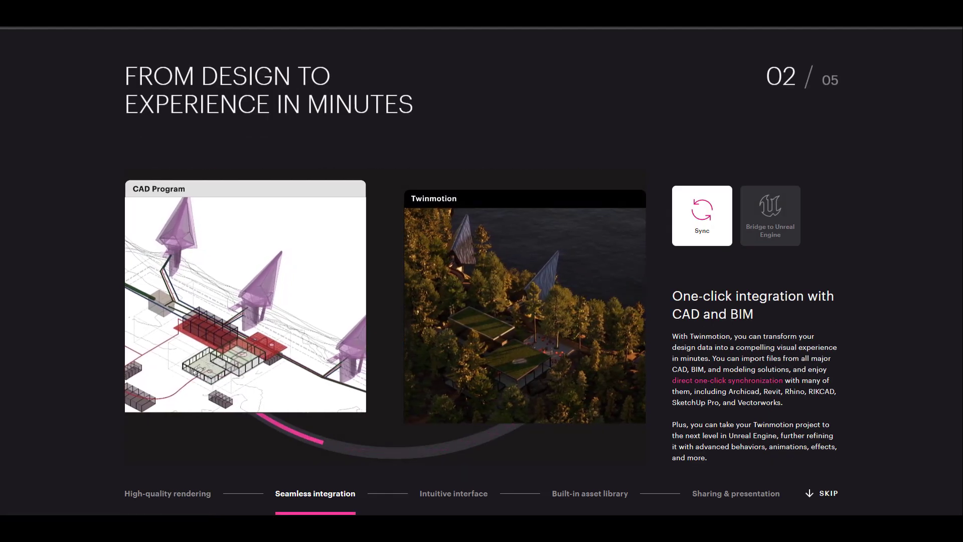
{"action": "scroll", "coordinate": [481, 271], "scroll_direction": "down", "scroll_amount": 1}
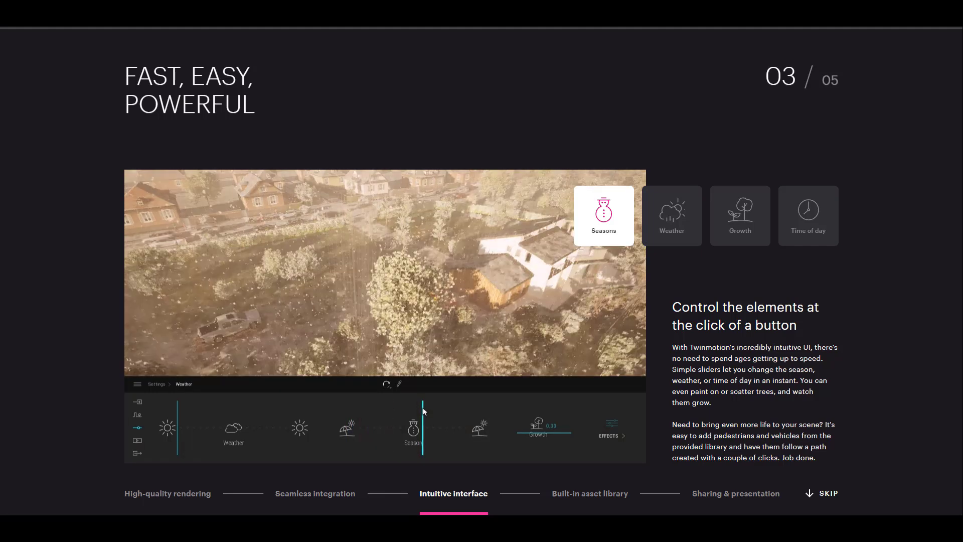
{"action": "scroll", "coordinate": [481, 271], "scroll_direction": "down", "scroll_amount": 1}
{"action": "scroll", "coordinate": [481, 271], "scroll_direction": "down", "scroll_amount": 1}
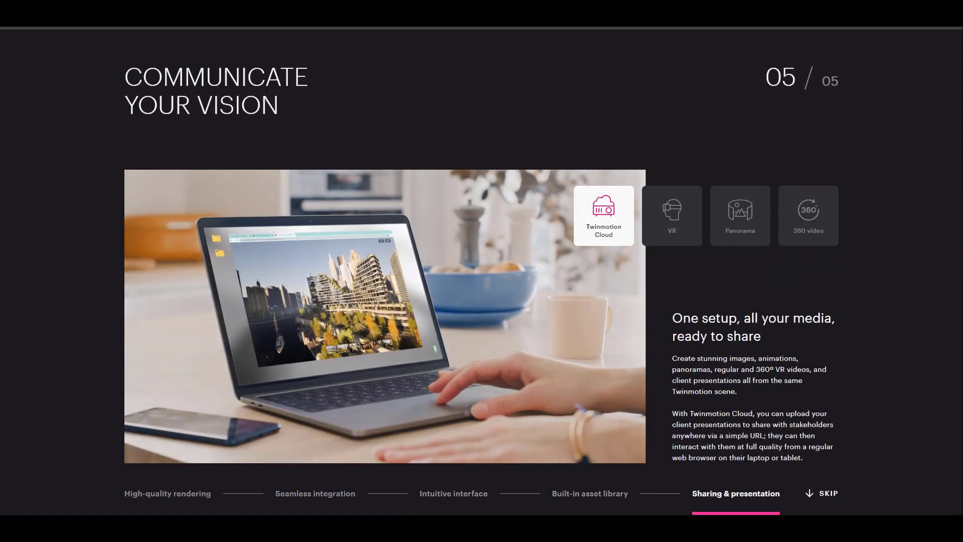
{"action": "scroll", "coordinate": [482, 271], "scroll_direction": "down", "scroll_amount": 1}
{"action": "scroll", "coordinate": [482, 271], "scroll_direction": "down", "scroll_amount": 10}
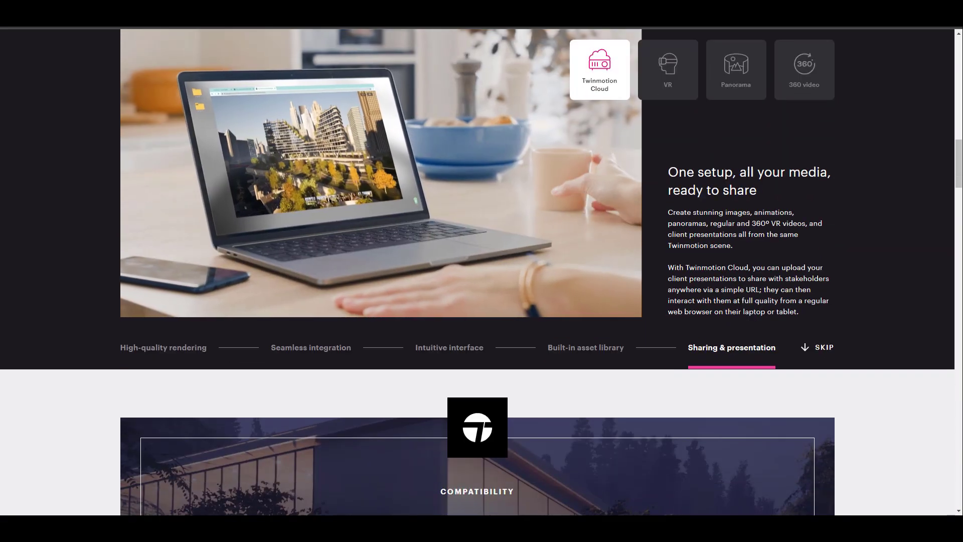
{"action": "scroll", "coordinate": [481, 271], "scroll_direction": "down", "scroll_amount": 6}
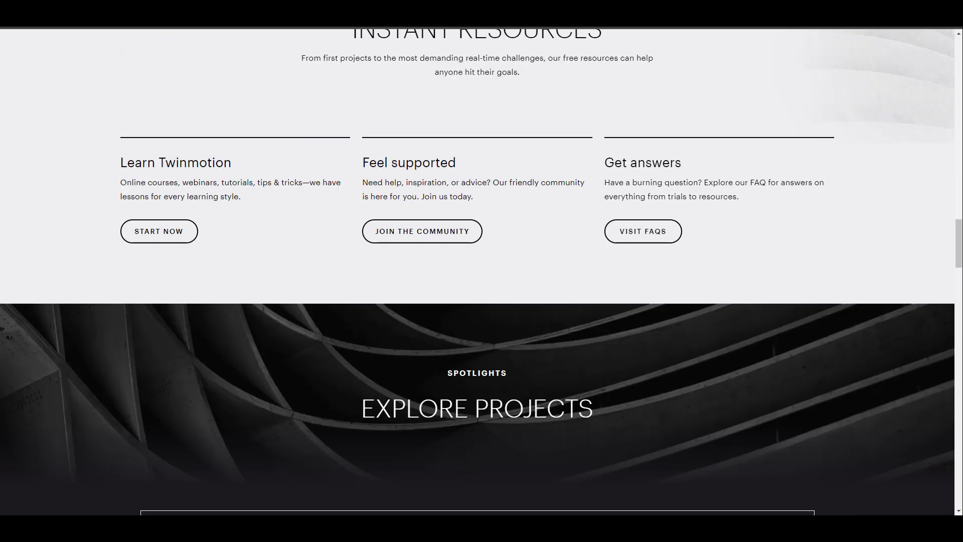